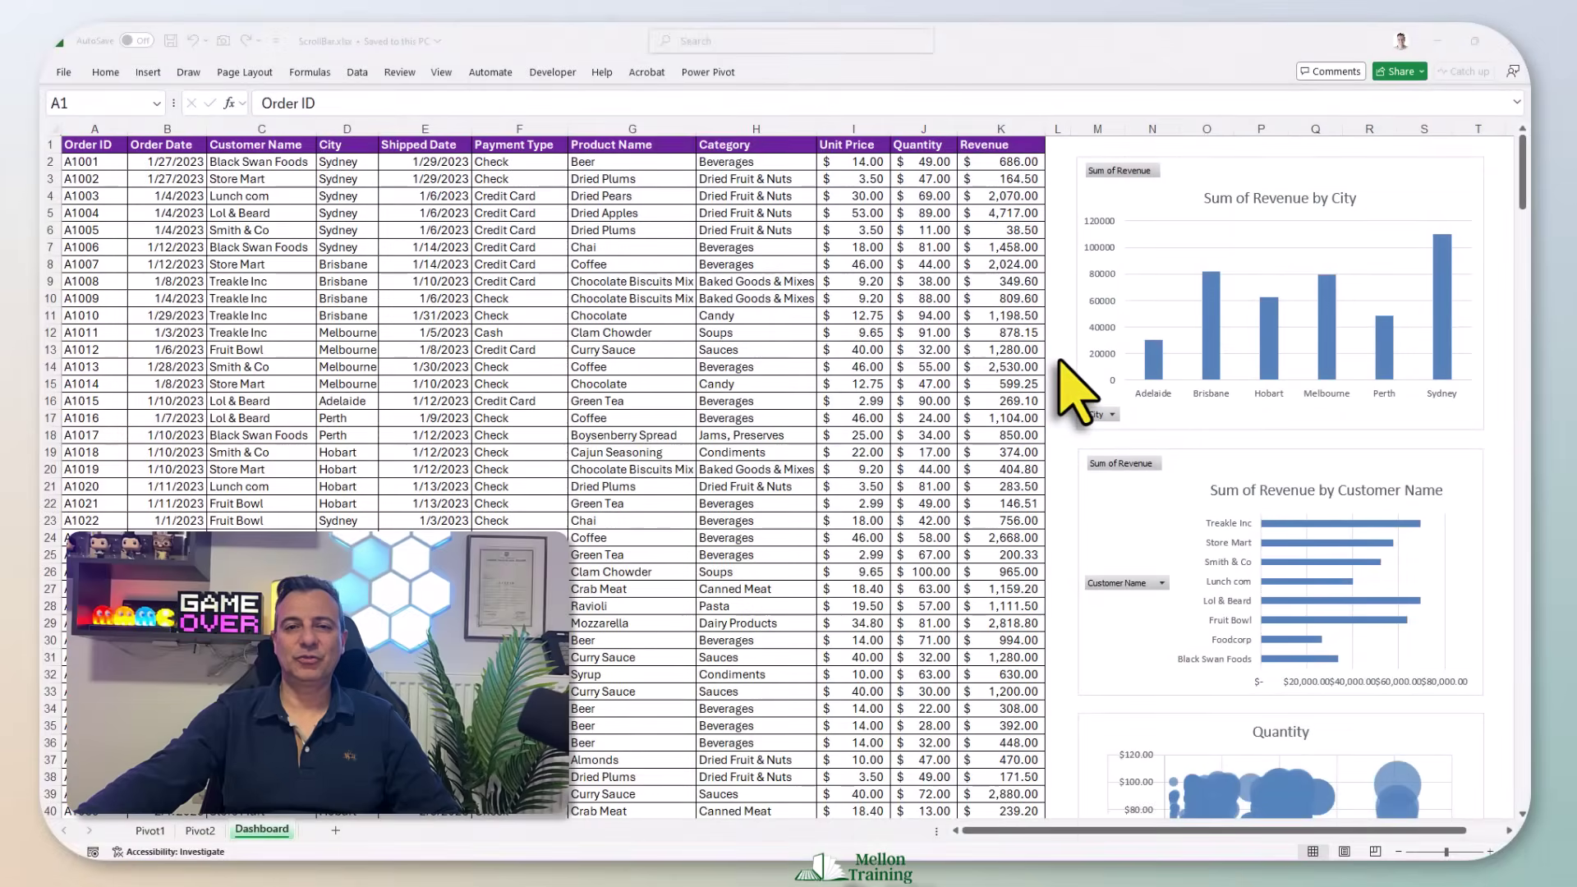
# Step: Scroll the existing Dashboard table forward to show orders A1275 to A1288
pyautogui.scroll(-20, 1076, 394)
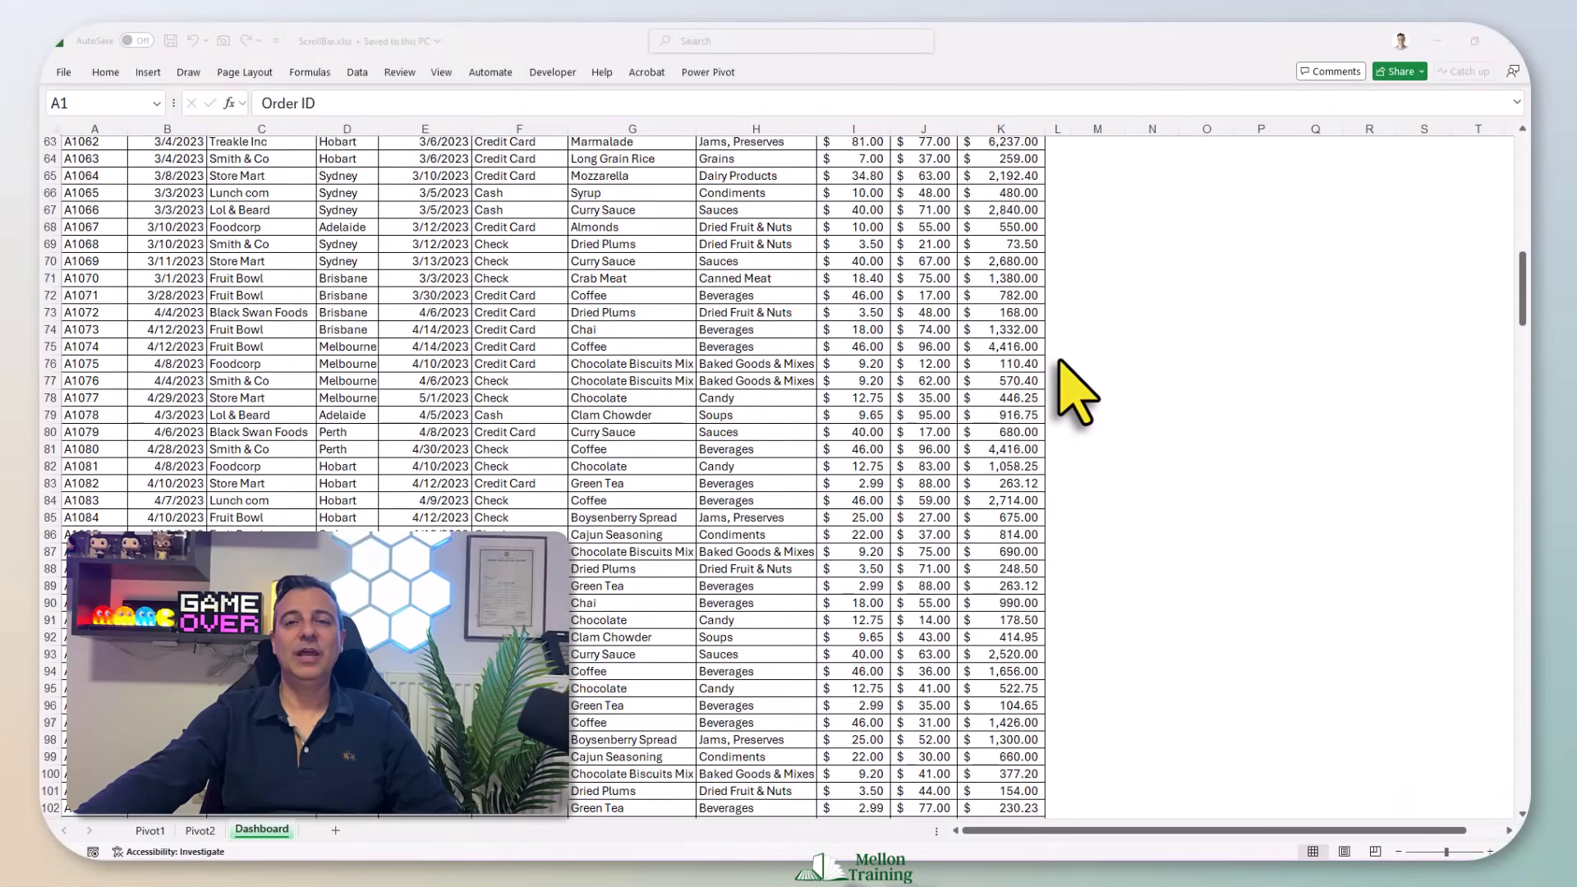
pyautogui.scroll(-20, 1076, 395)
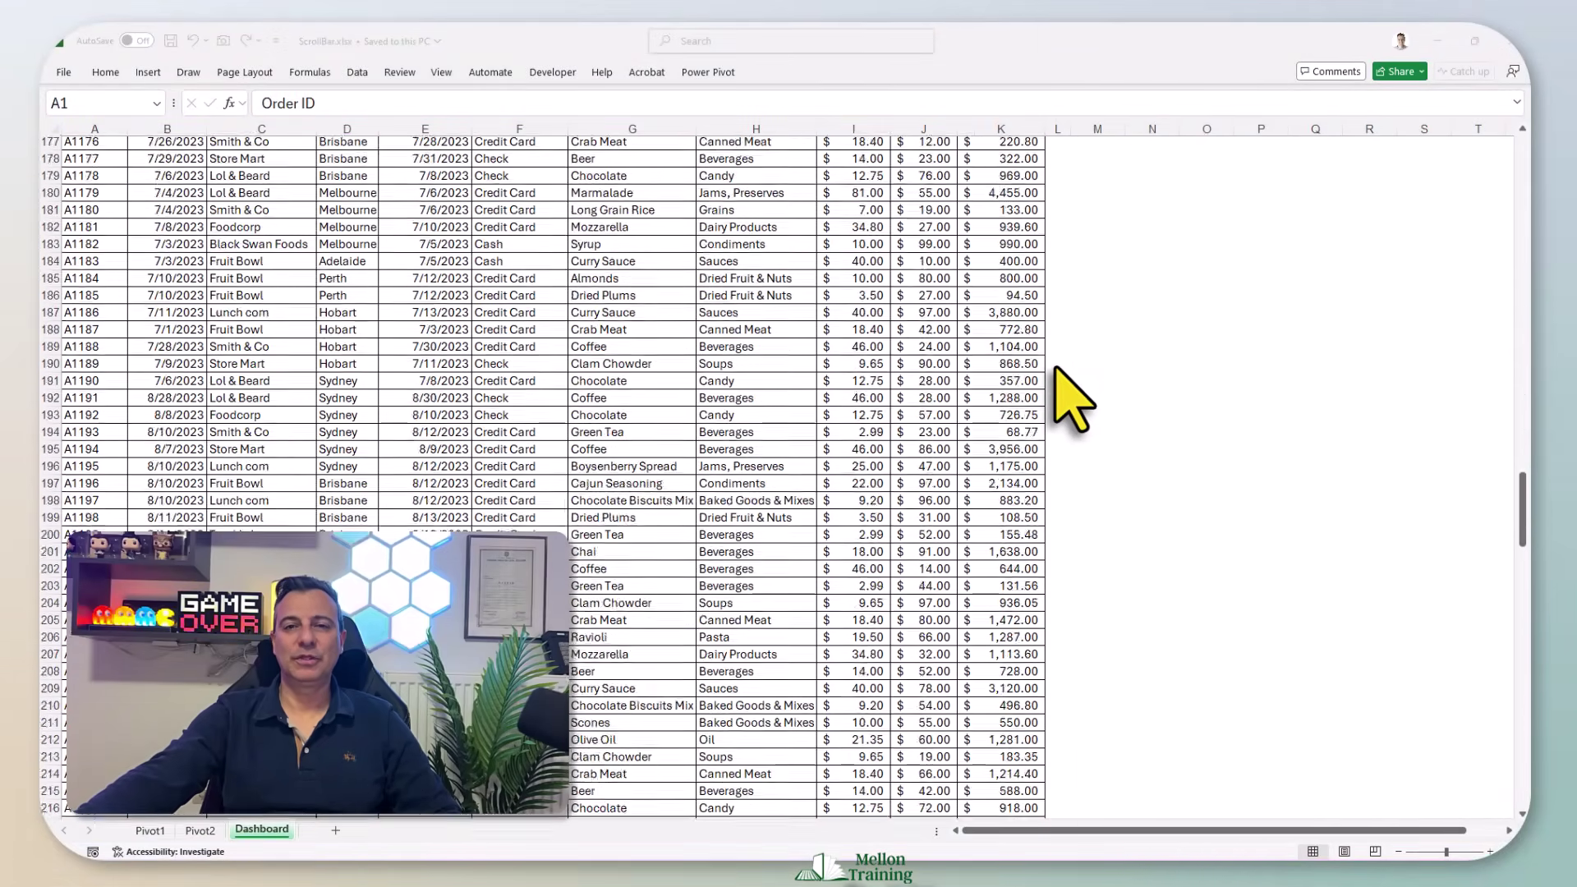
pyautogui.scroll(-20, 1072, 409)
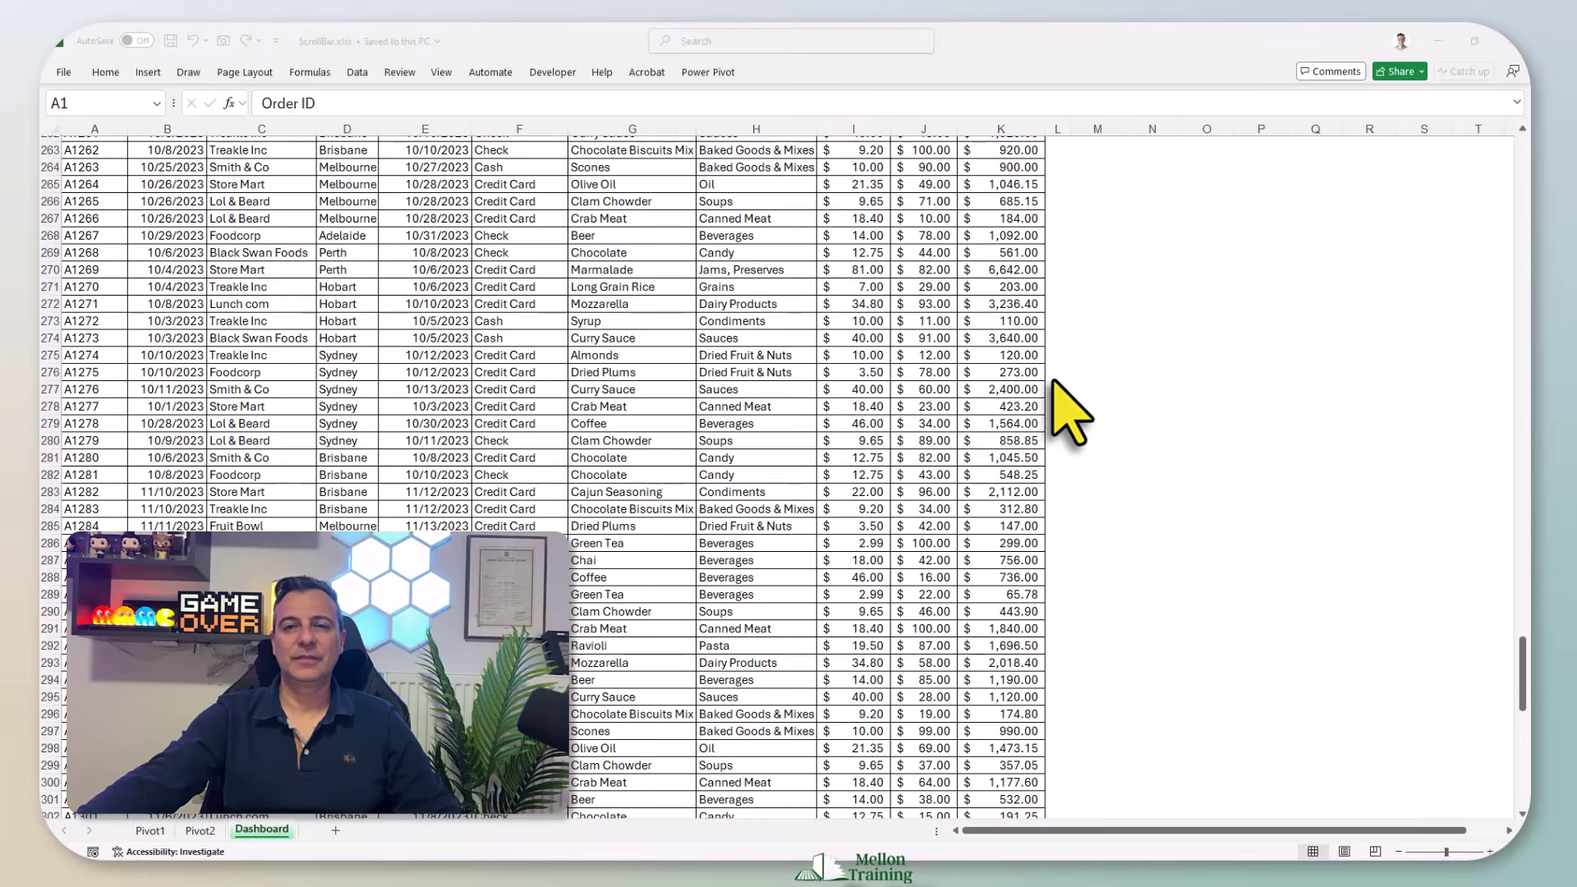
pyautogui.scroll(-9, 1068, 415)
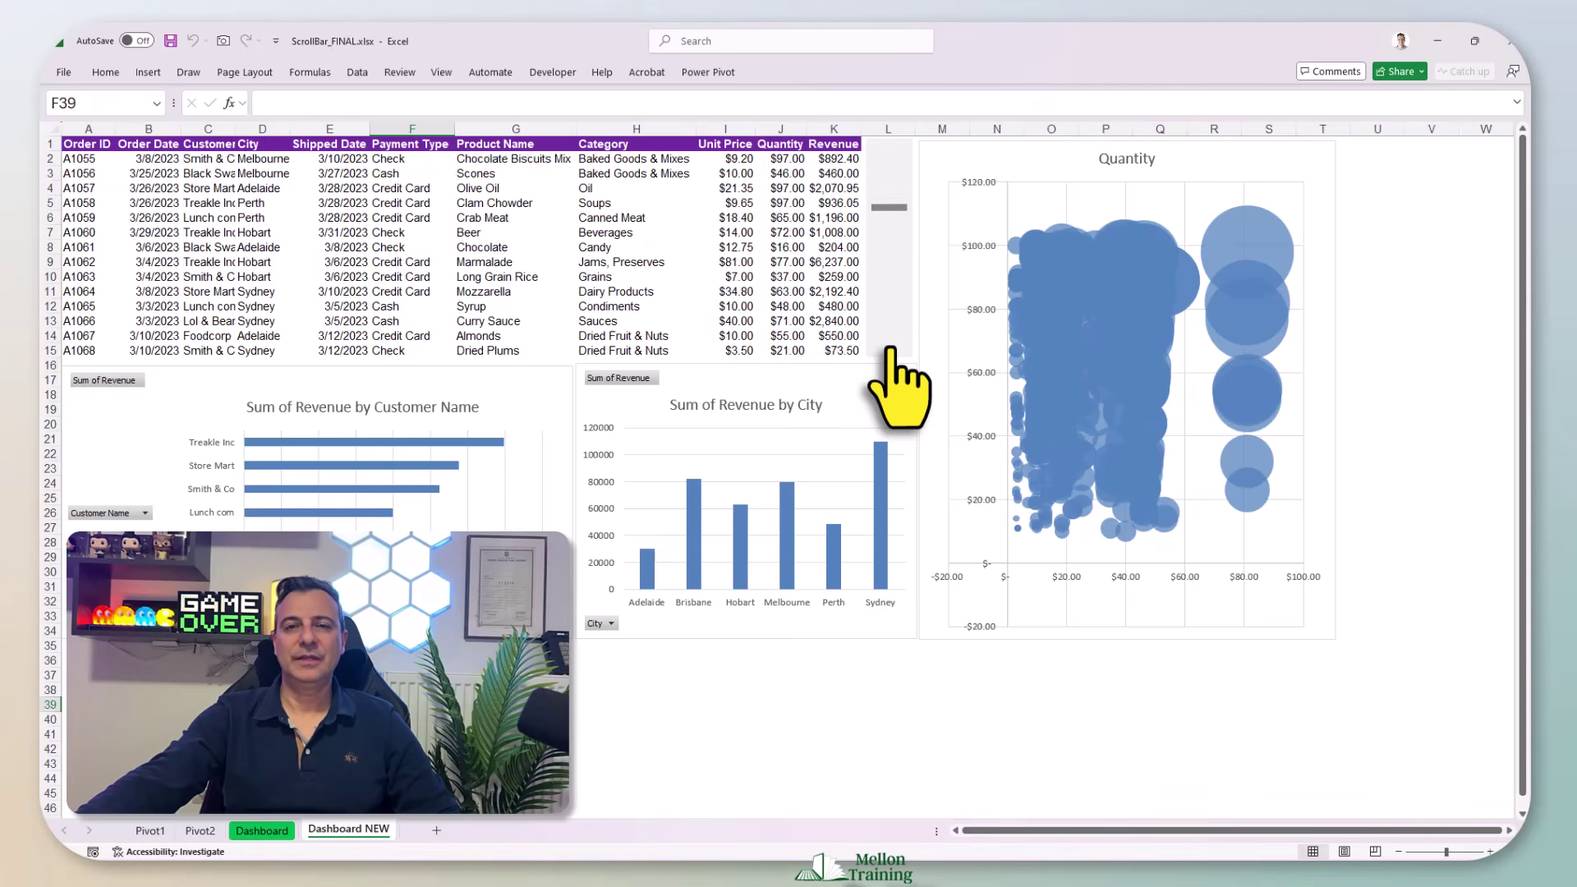
pyautogui.click(890, 349)
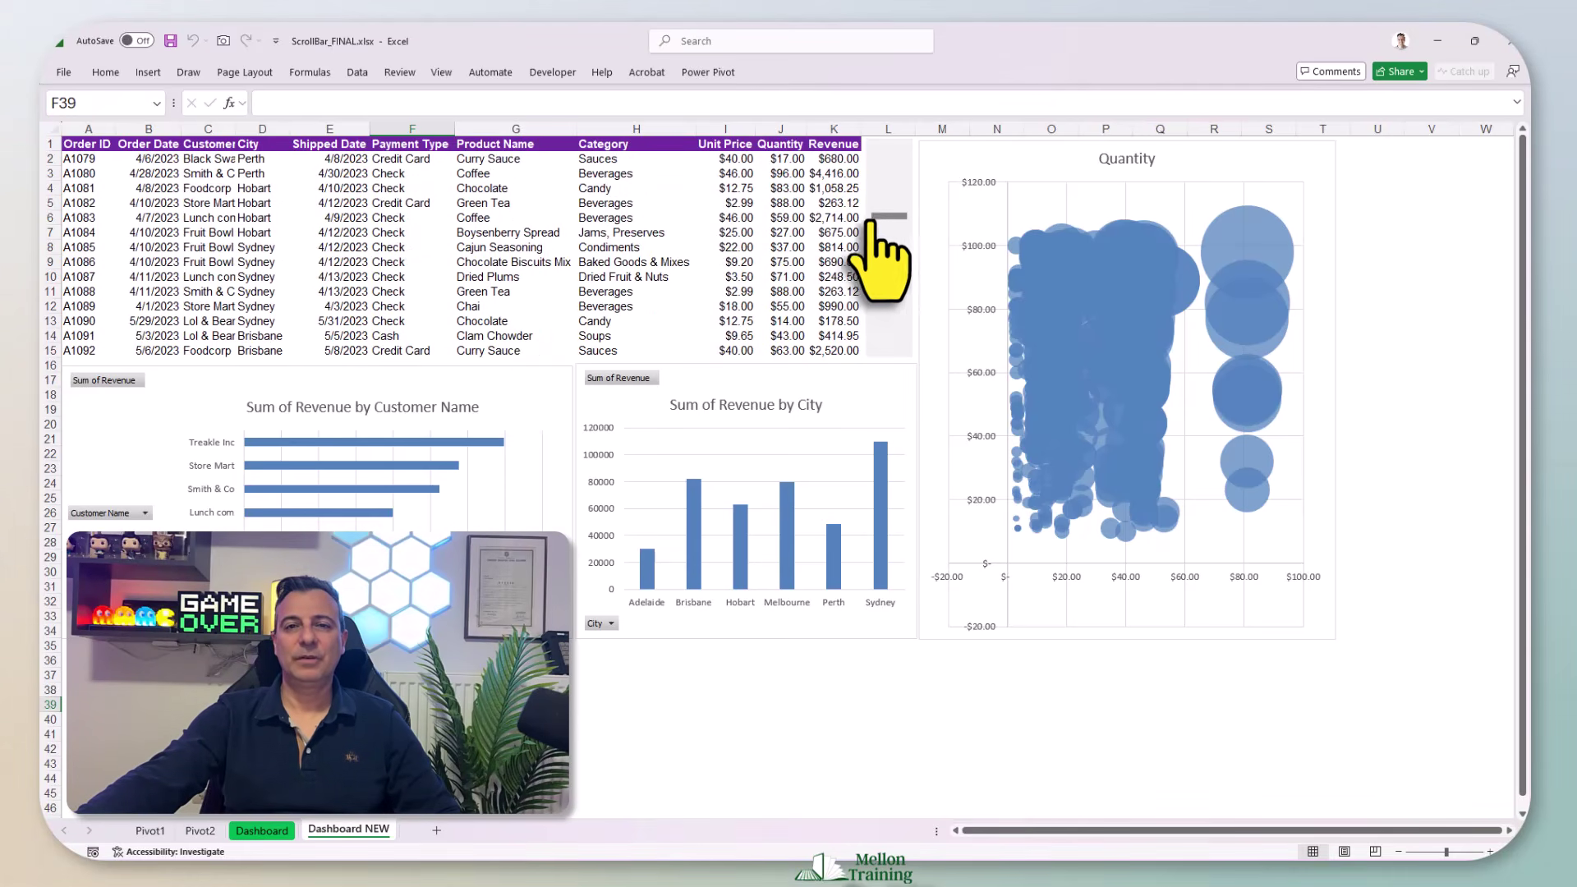
pyautogui.moveTo(881, 220)
pyautogui.mouseDown()
pyautogui.moveTo(871, 335)
pyautogui.moveTo(878, 190)
pyautogui.mouseUp()
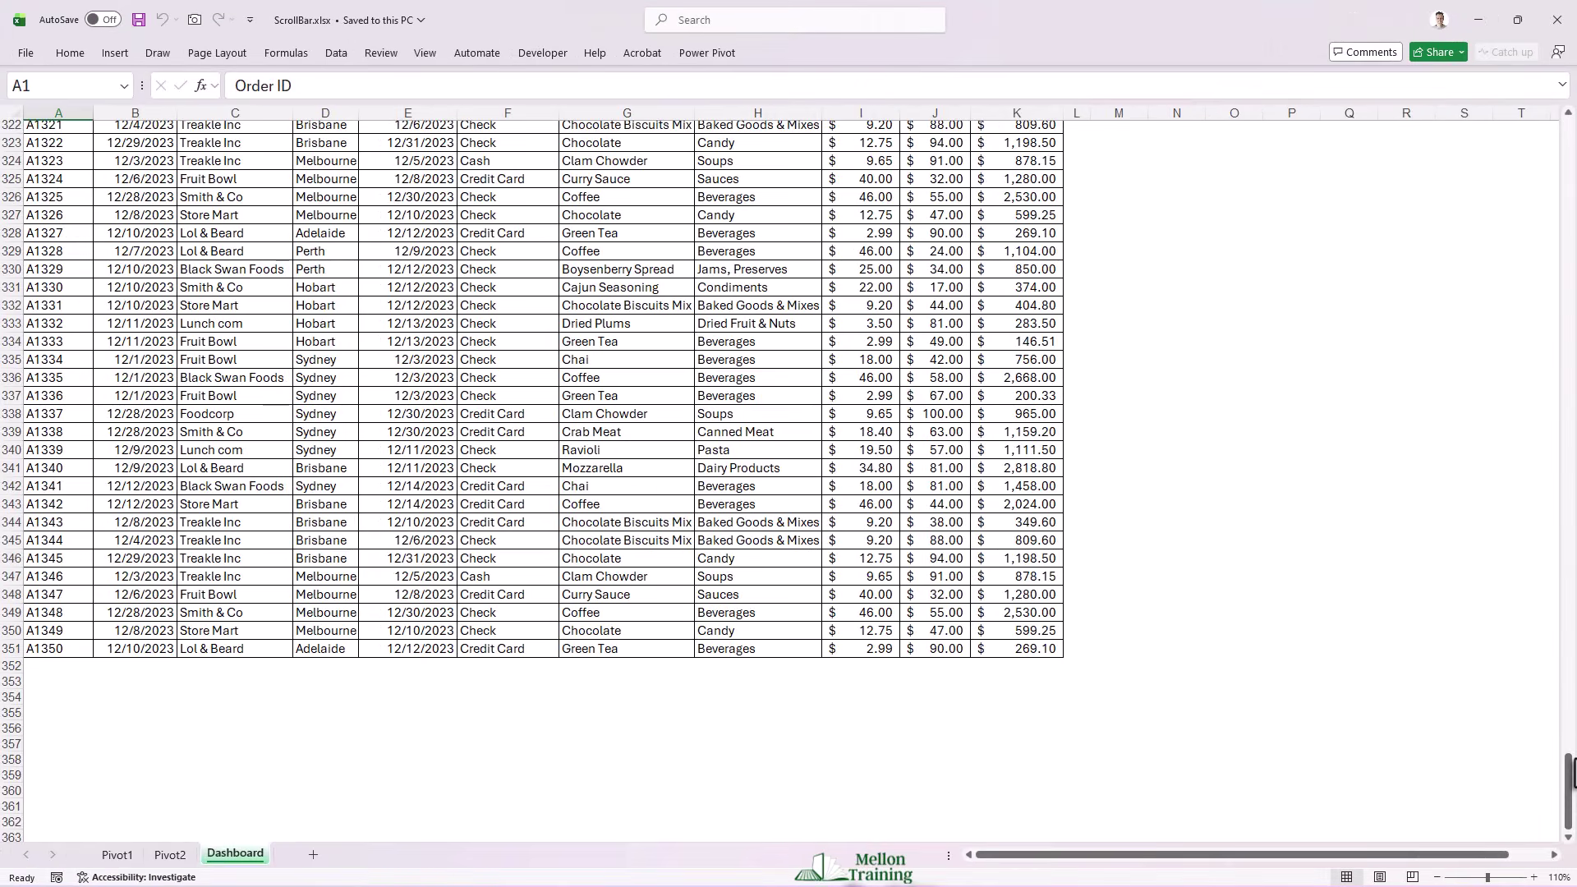
pyautogui.moveTo(1570, 773); pyautogui.dragTo(1570, 134)
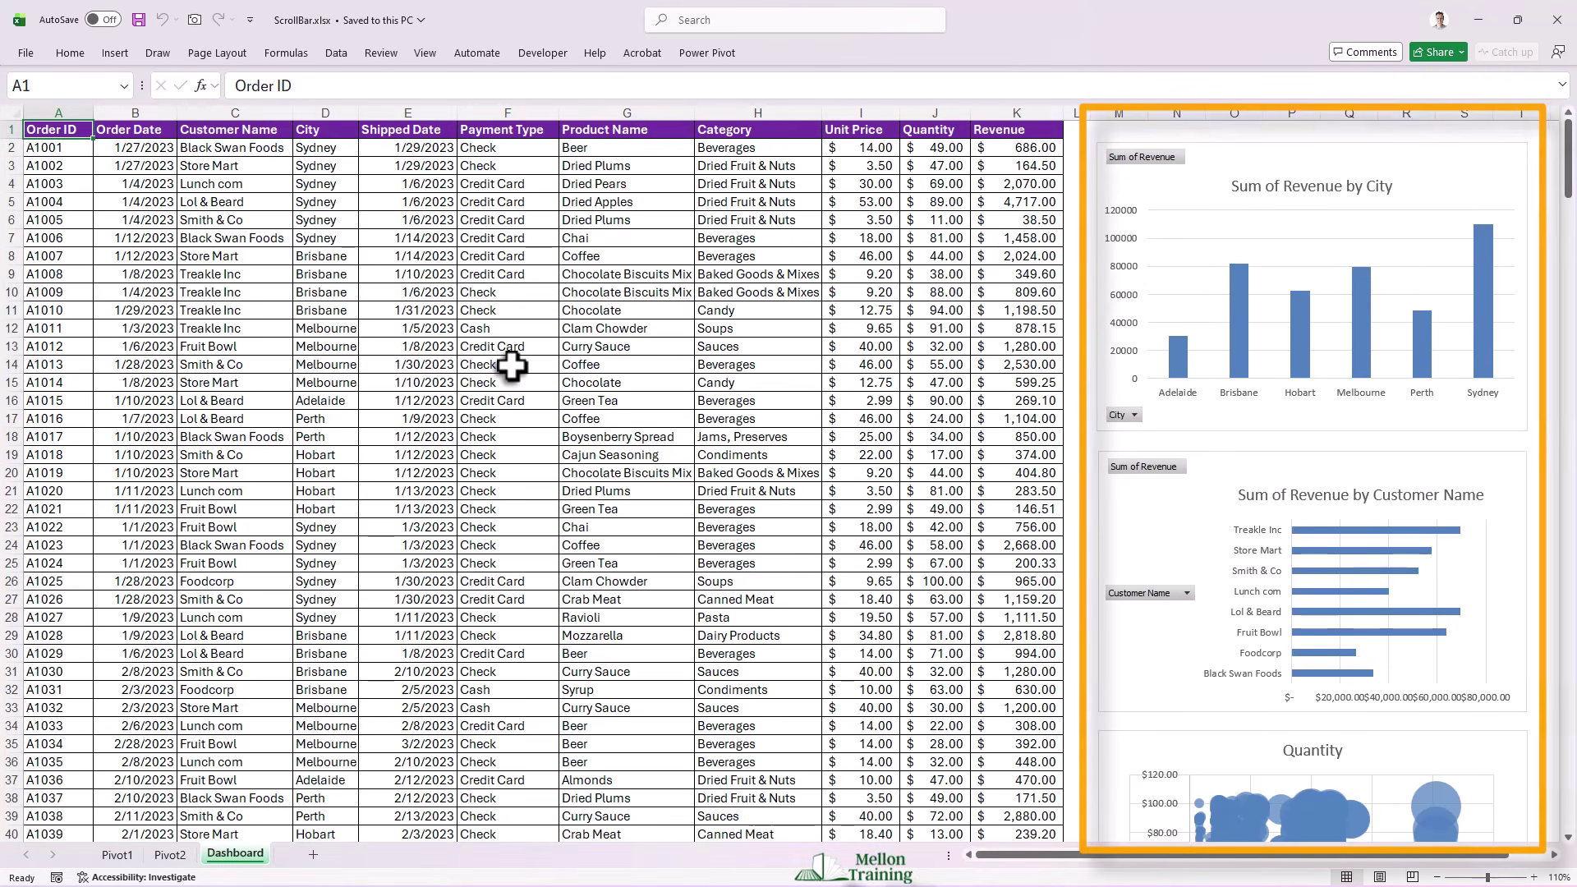
# Step: Add a new blank worksheet after Dashboard and name it 'Dashboard NEW'
pyautogui.scroll(-6, 513, 444)
pyautogui.scroll(-8, 516, 444)
pyautogui.scroll(-3, 1130, 545)
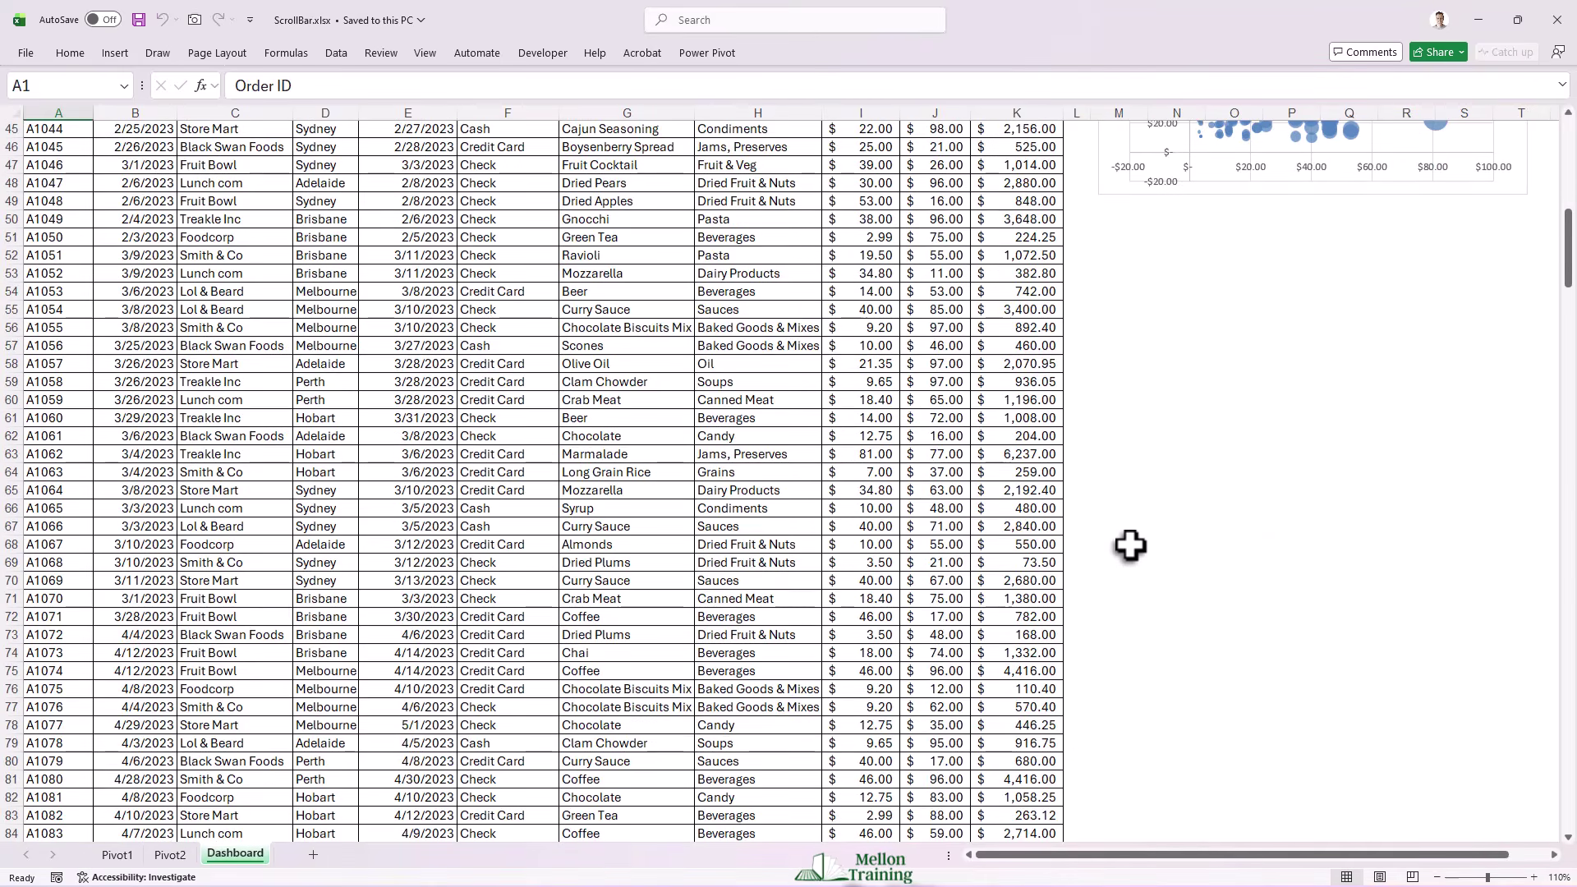
pyautogui.scroll(3, 1130, 546)
pyautogui.scroll(14, 1131, 545)
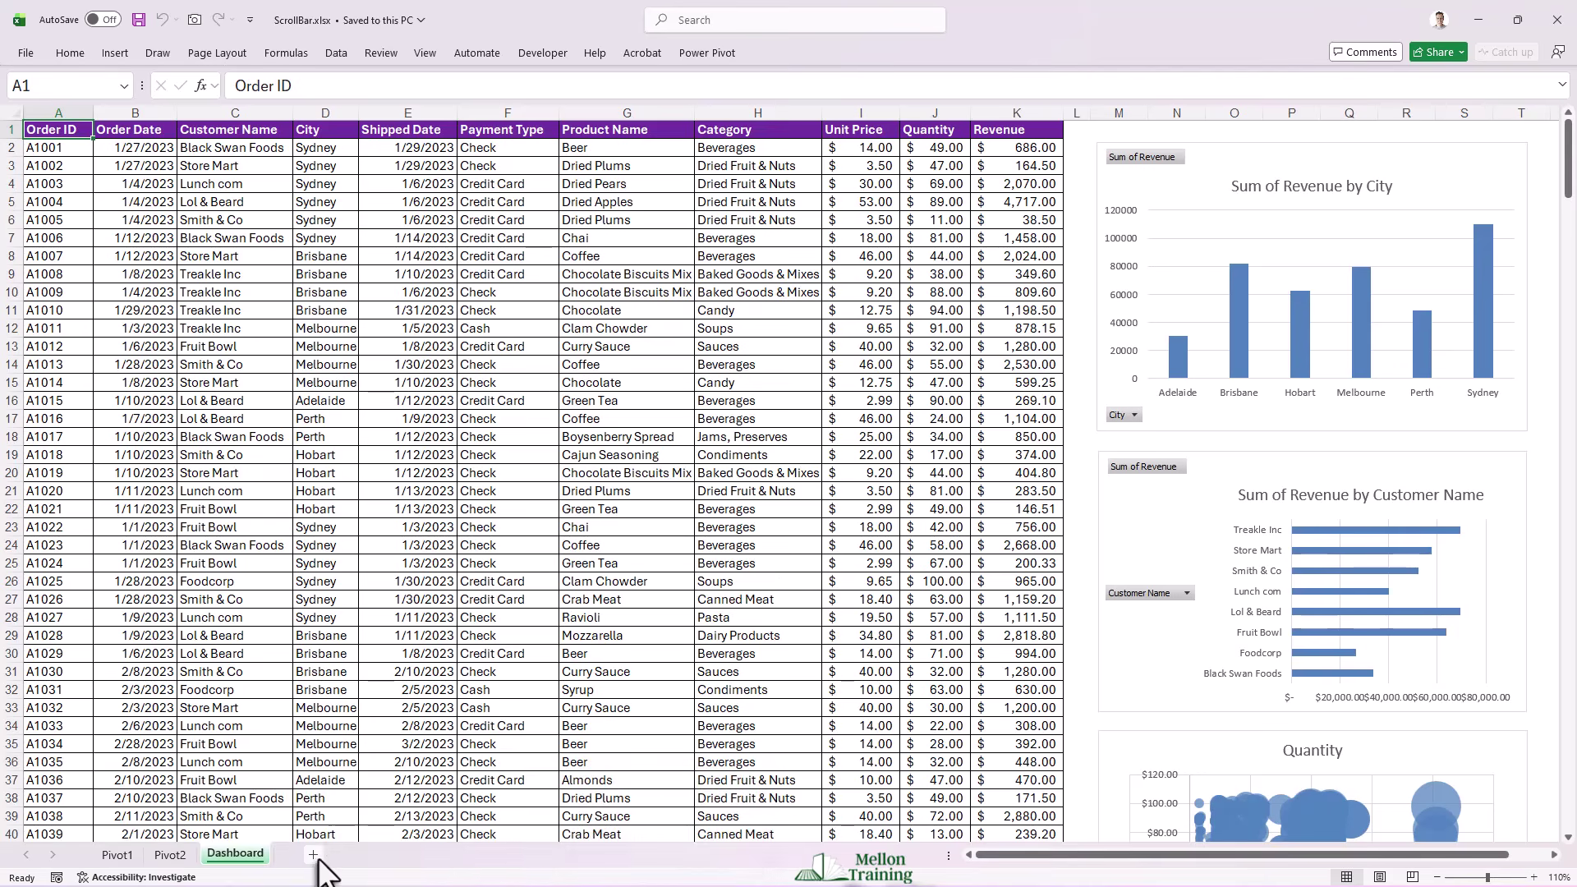
pyautogui.click(314, 854)
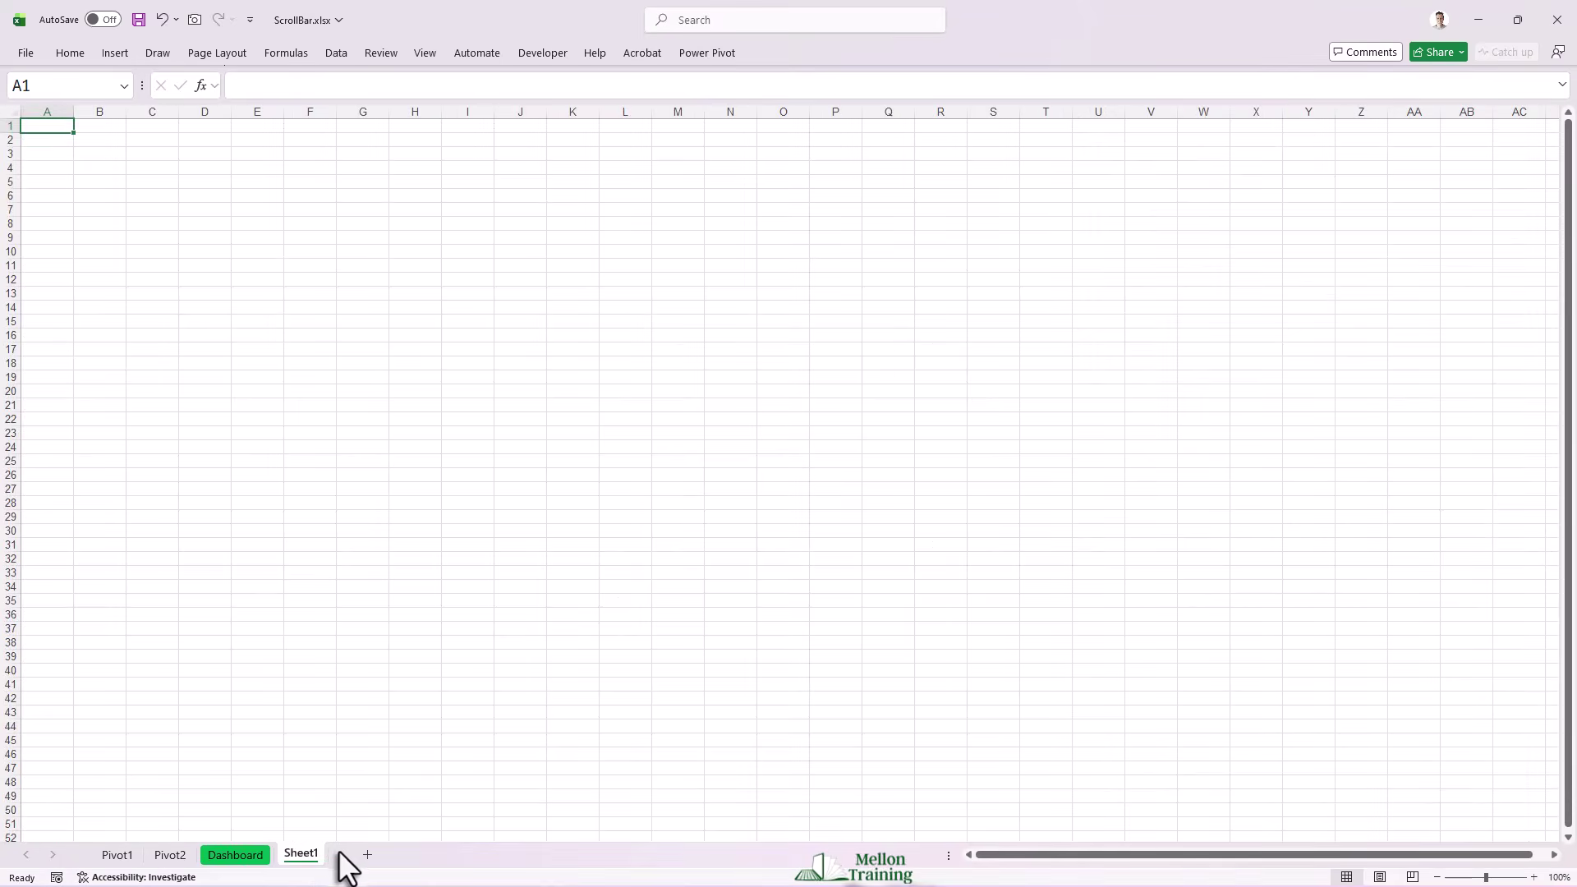
pyautogui.doubleClick(300, 855)
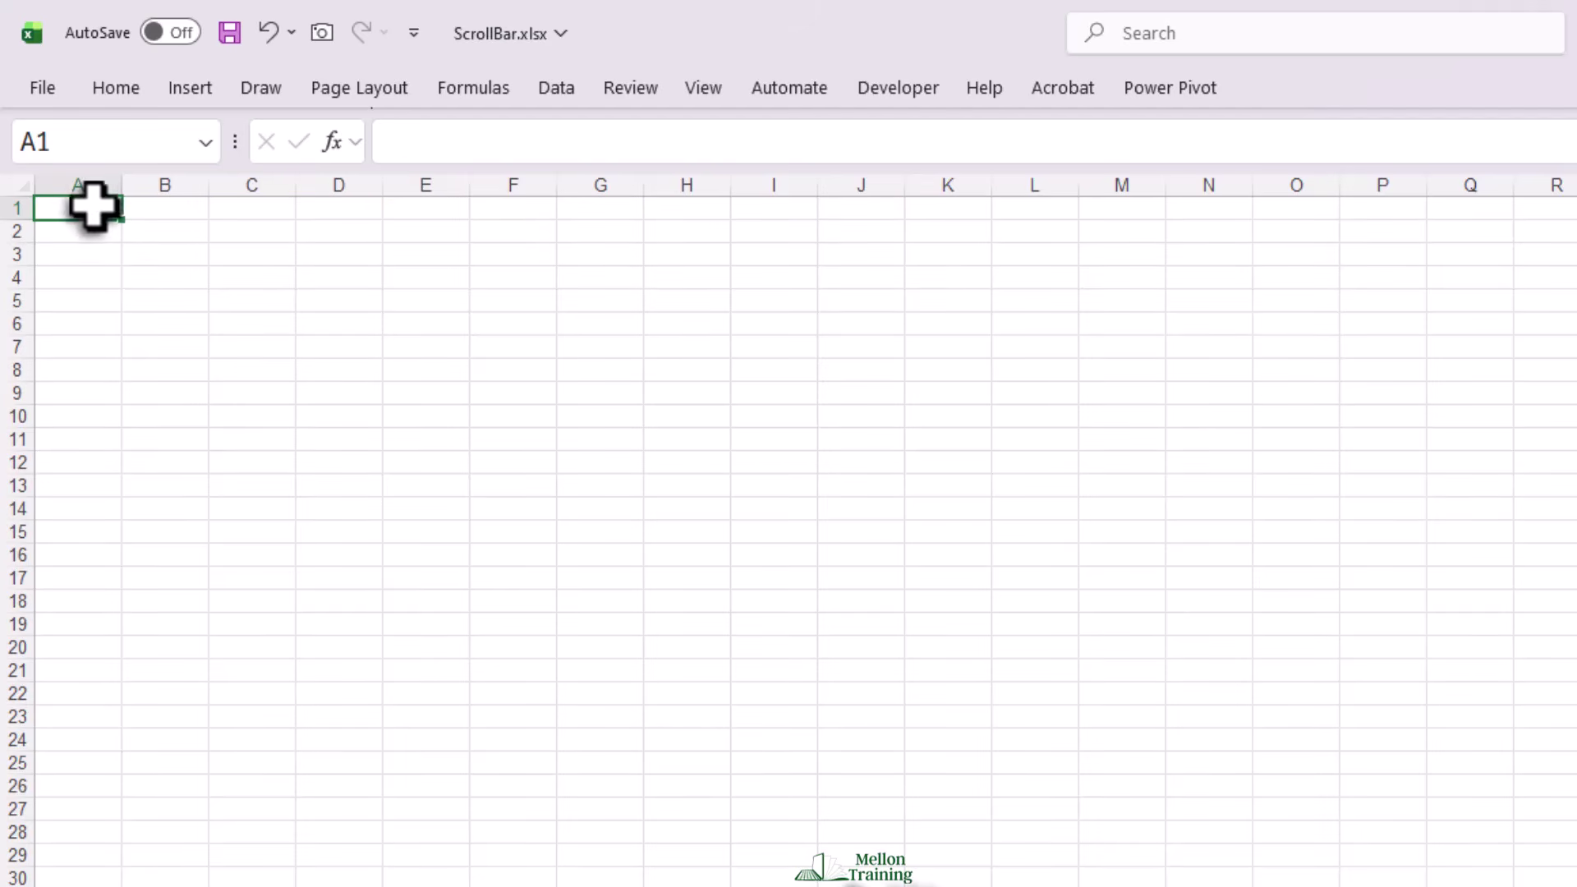
# Step: Link A1 to =Dashboard!A1 and fill it across to K1 for Order ID through Revenue
pyautogui.write('=')
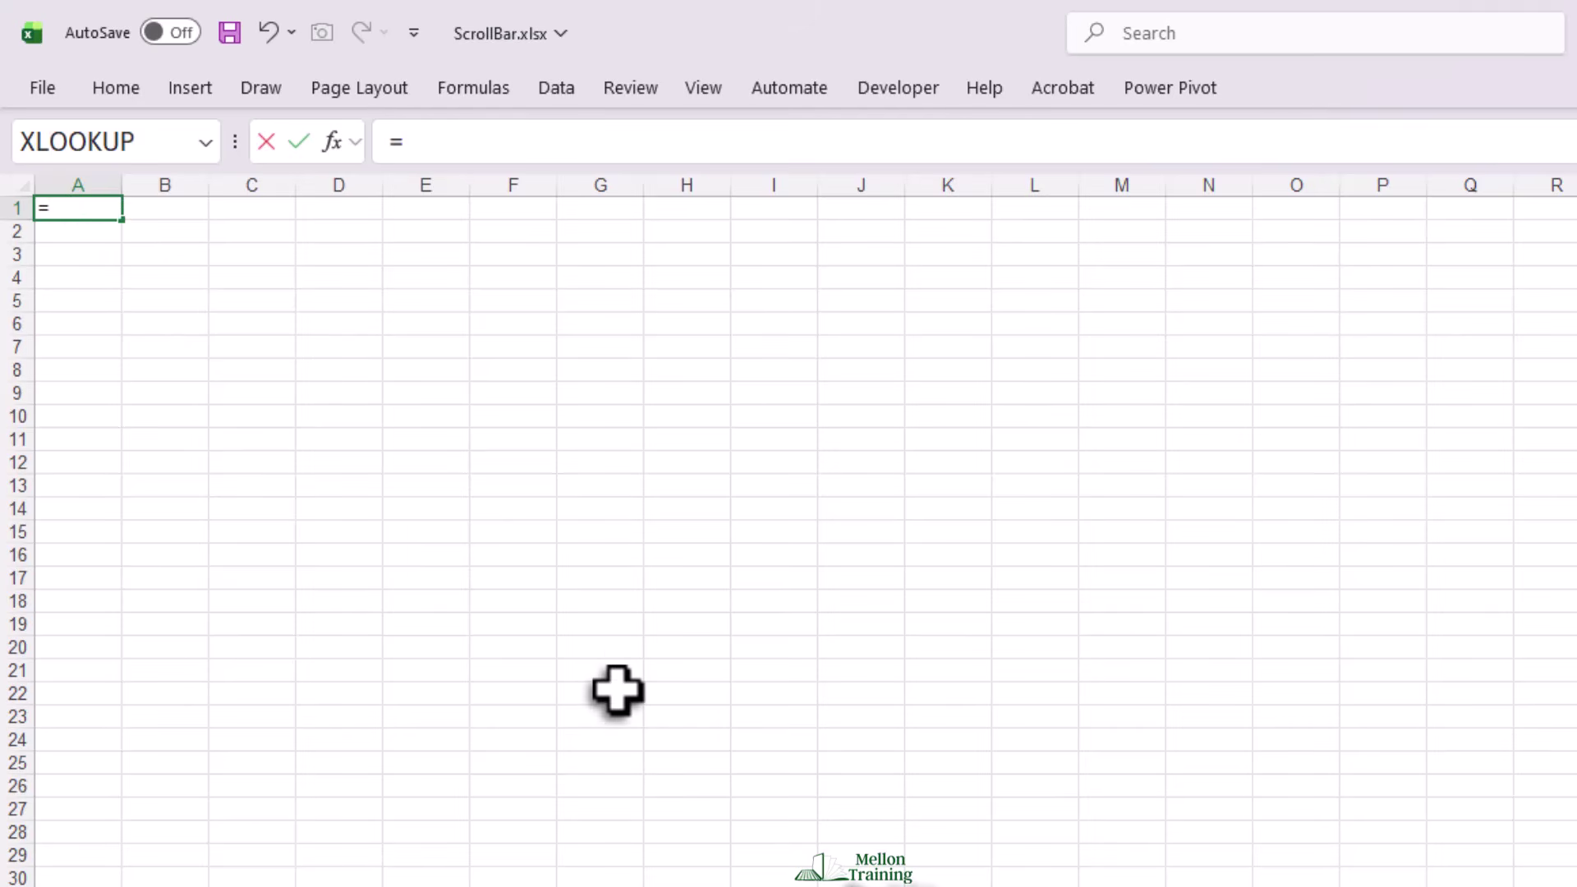
pyautogui.hotkey('ctrl', 'pageup')
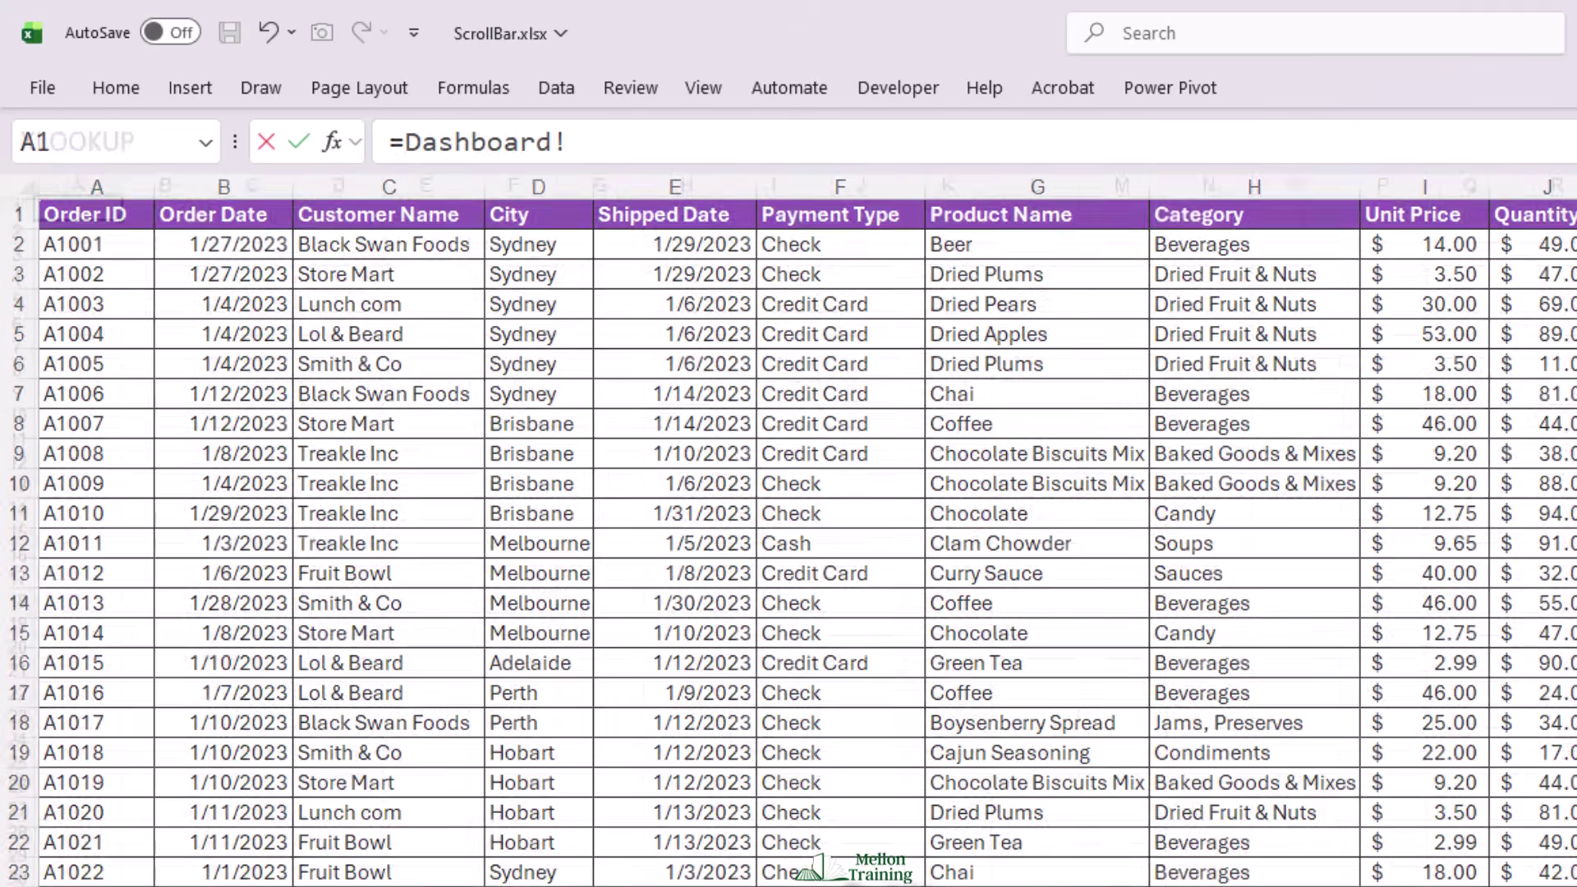
pyautogui.click(91, 215)
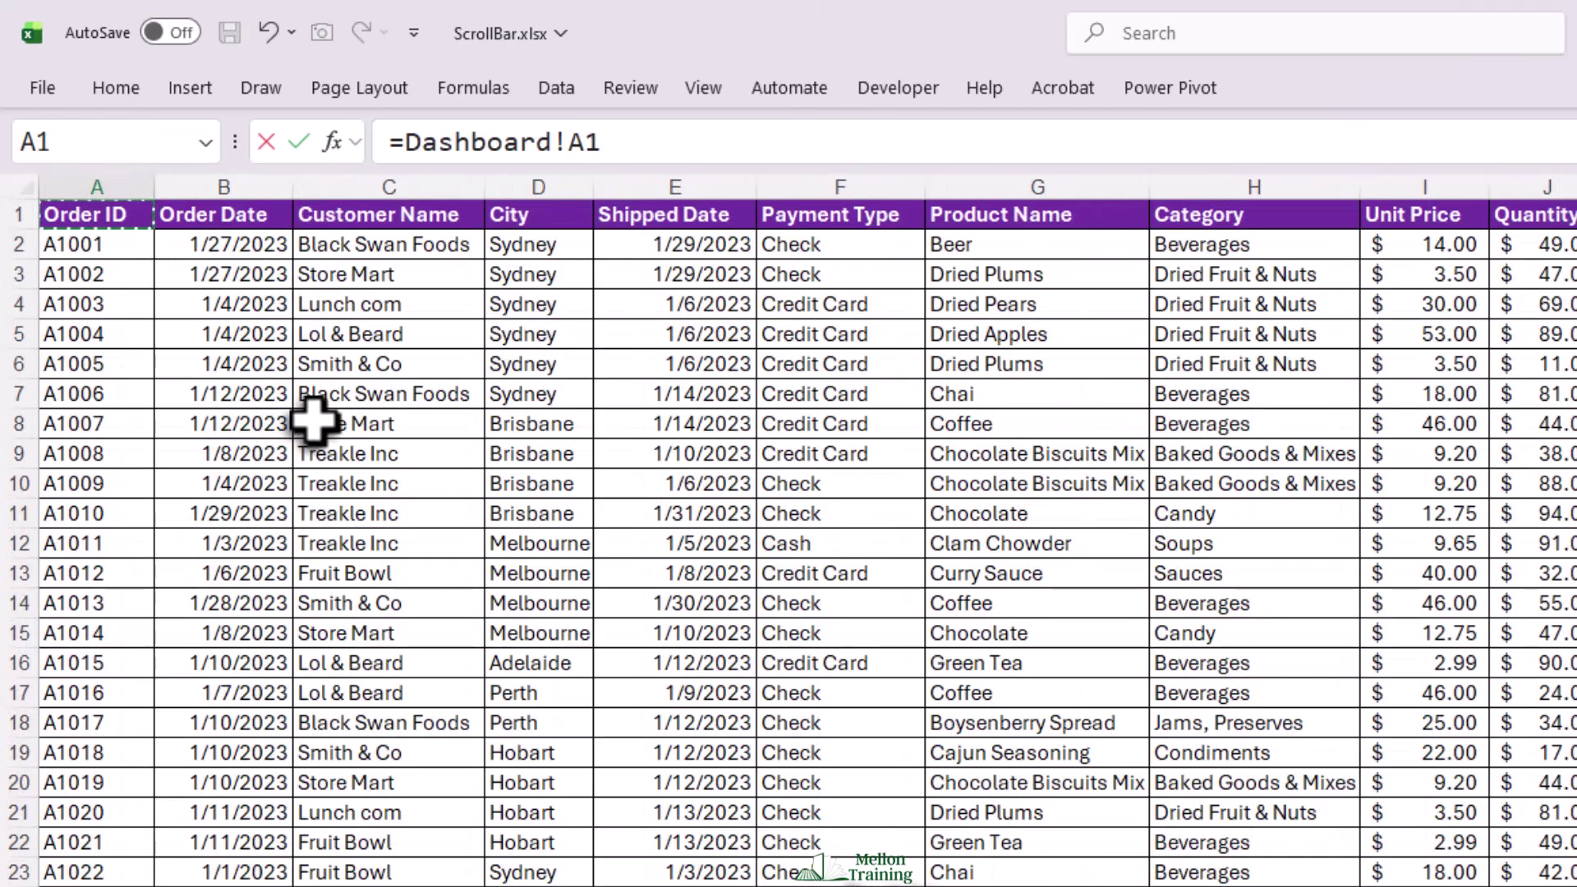
pyautogui.press('Return')
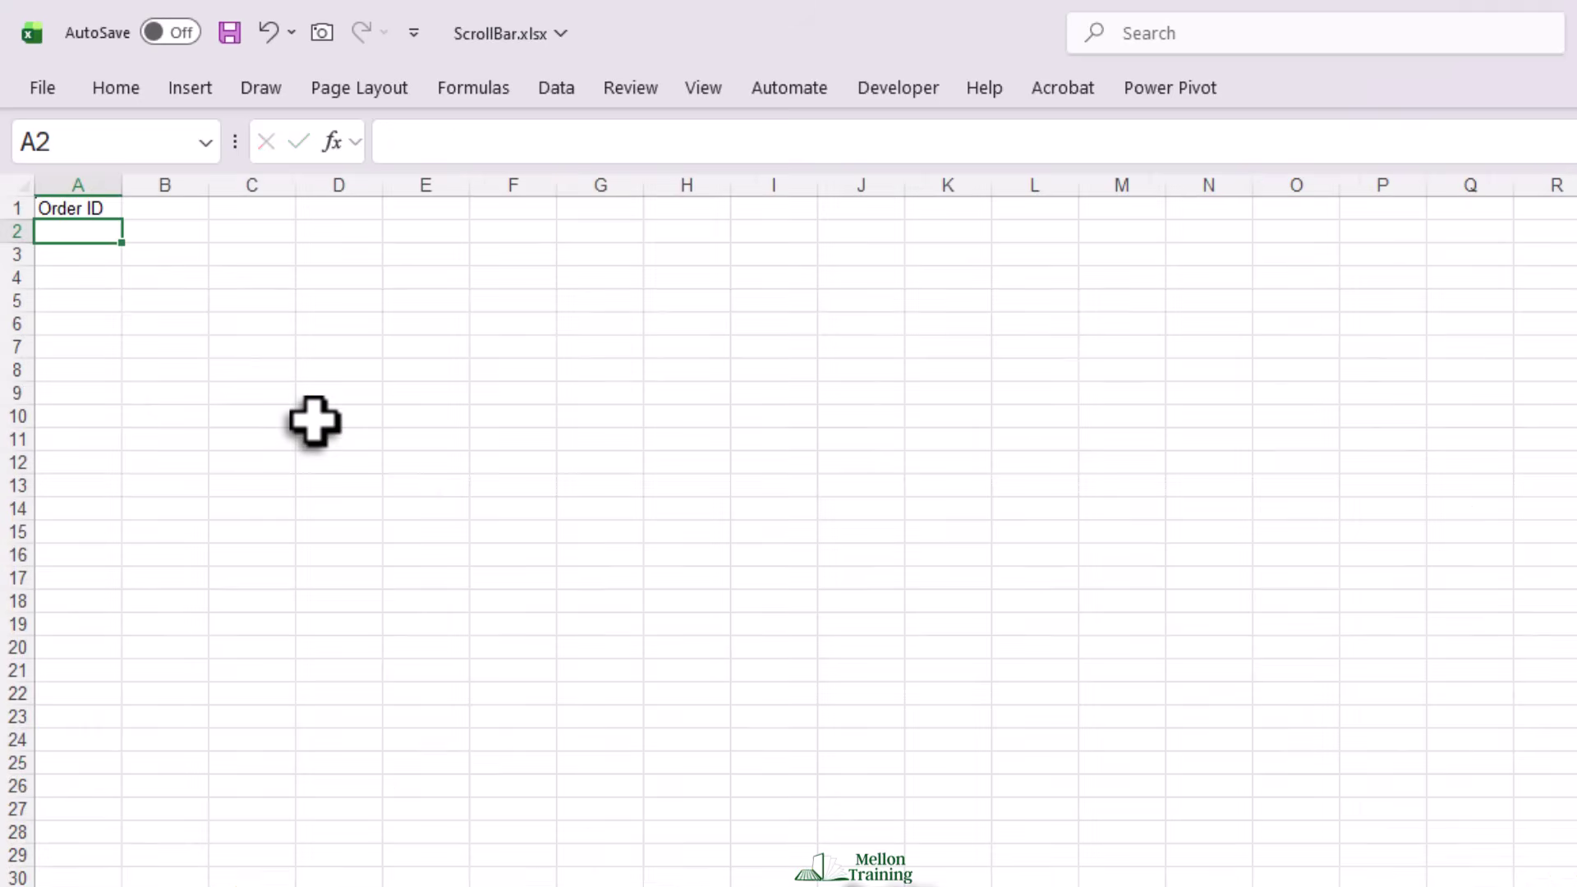
pyautogui.click(111, 215)
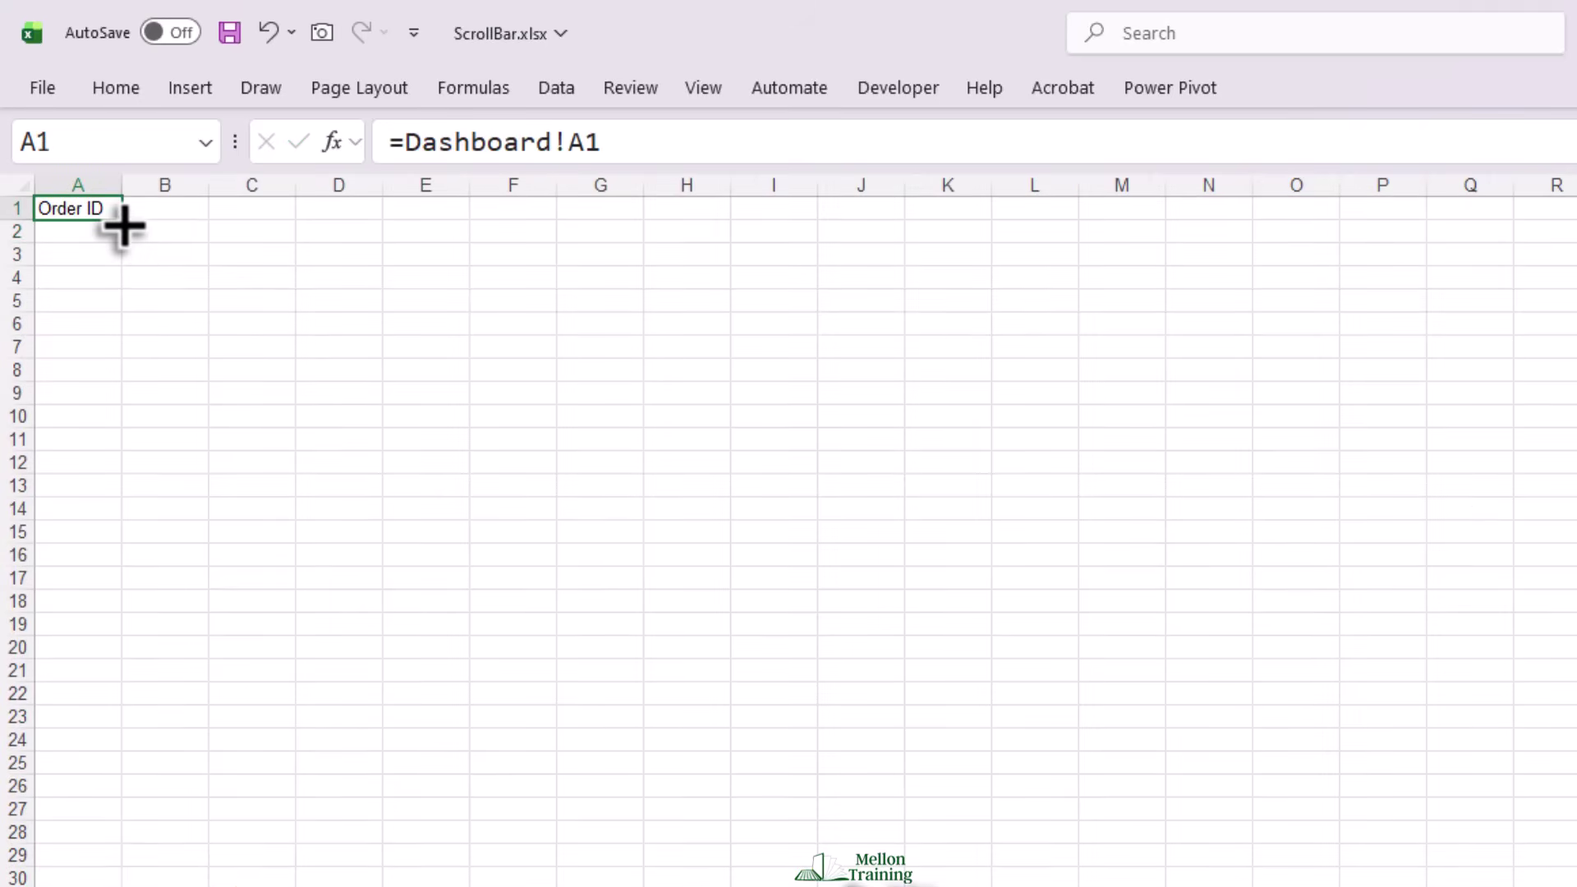
pyautogui.moveTo(127, 222); pyautogui.dragTo(989, 236)
pyautogui.moveTo(557, 179); pyautogui.dragTo(558, 179)
# Step: AutoFit columns B, C, F, G, H, I and J to their header text
pyautogui.doubleClick(557, 179)
pyautogui.doubleClick(680, 180)
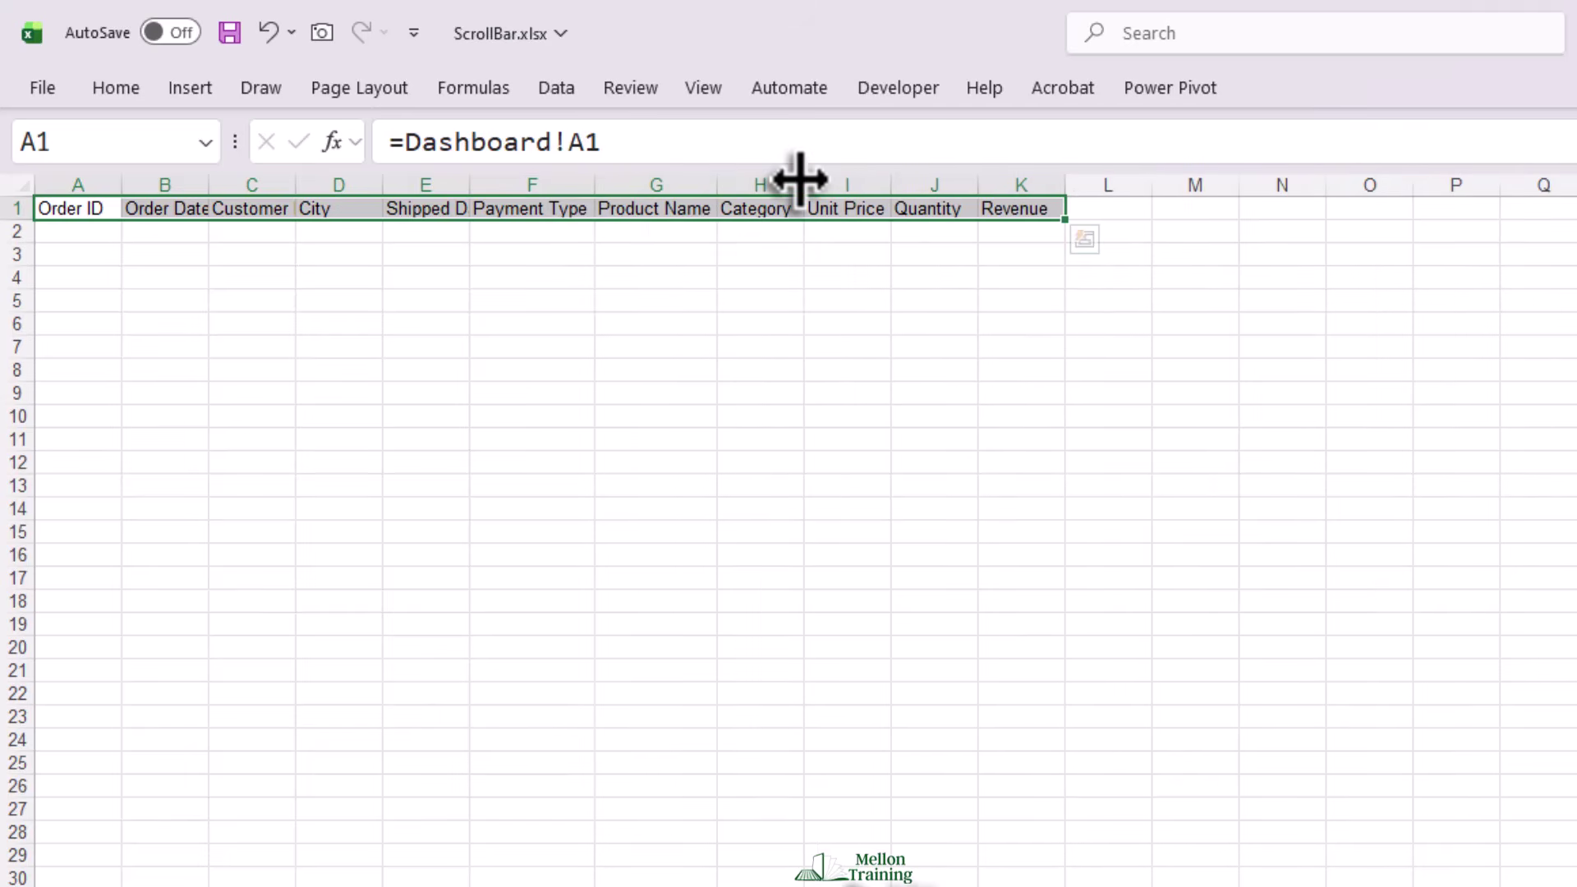
pyautogui.doubleClick(800, 179)
pyautogui.moveTo(886, 183); pyautogui.dragTo(887, 182)
pyautogui.doubleClick(887, 182)
pyautogui.doubleClick(297, 183)
pyautogui.moveTo(206, 185); pyautogui.dragTo(206, 185)
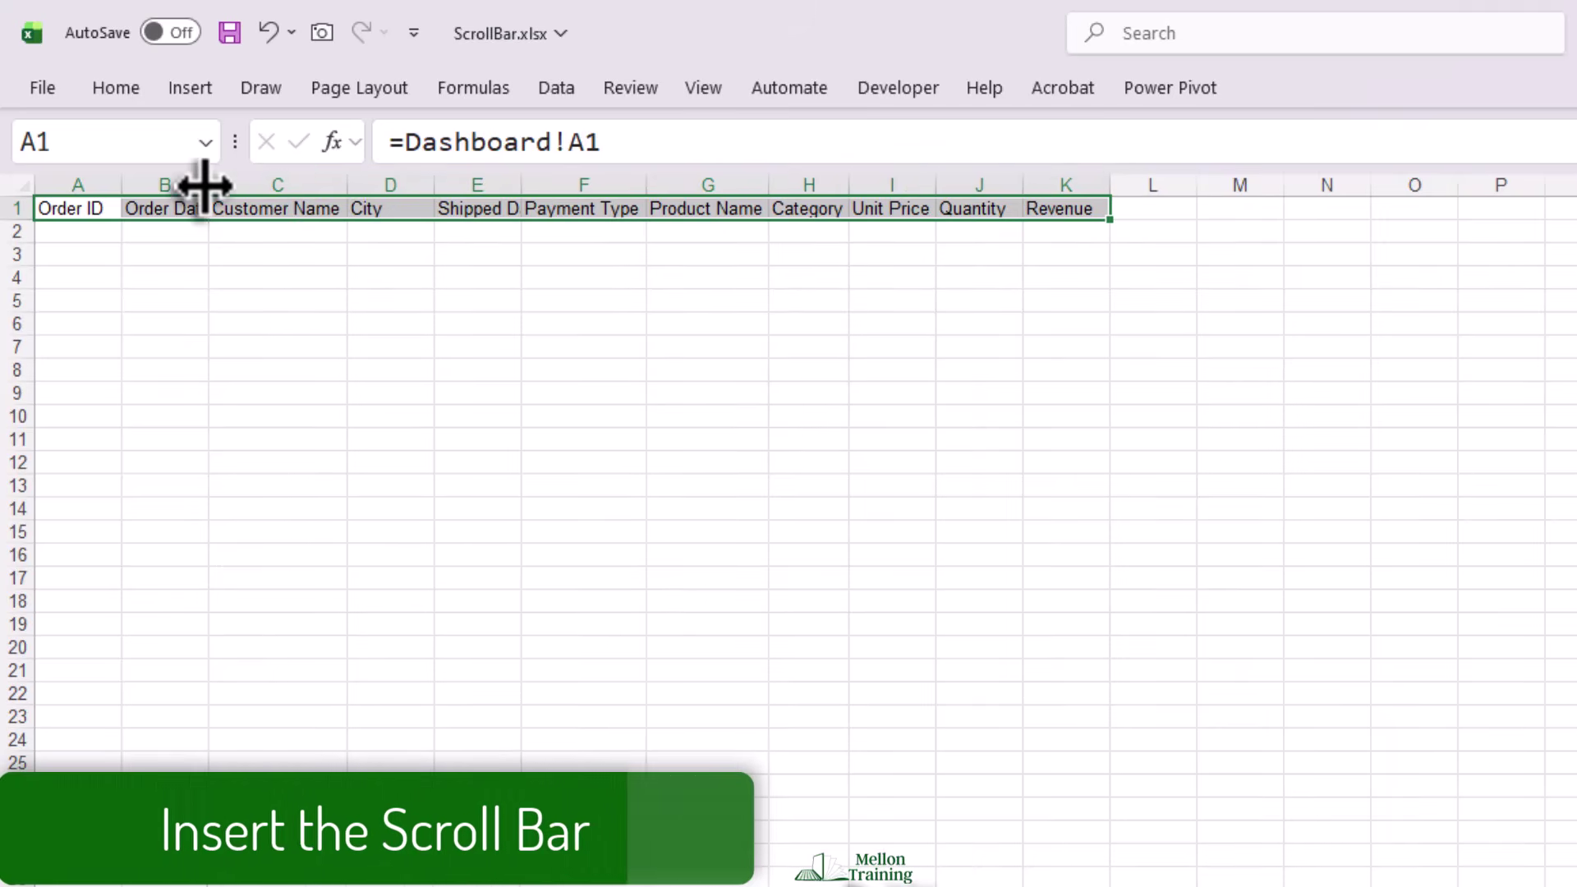
pyautogui.doubleClick(205, 185)
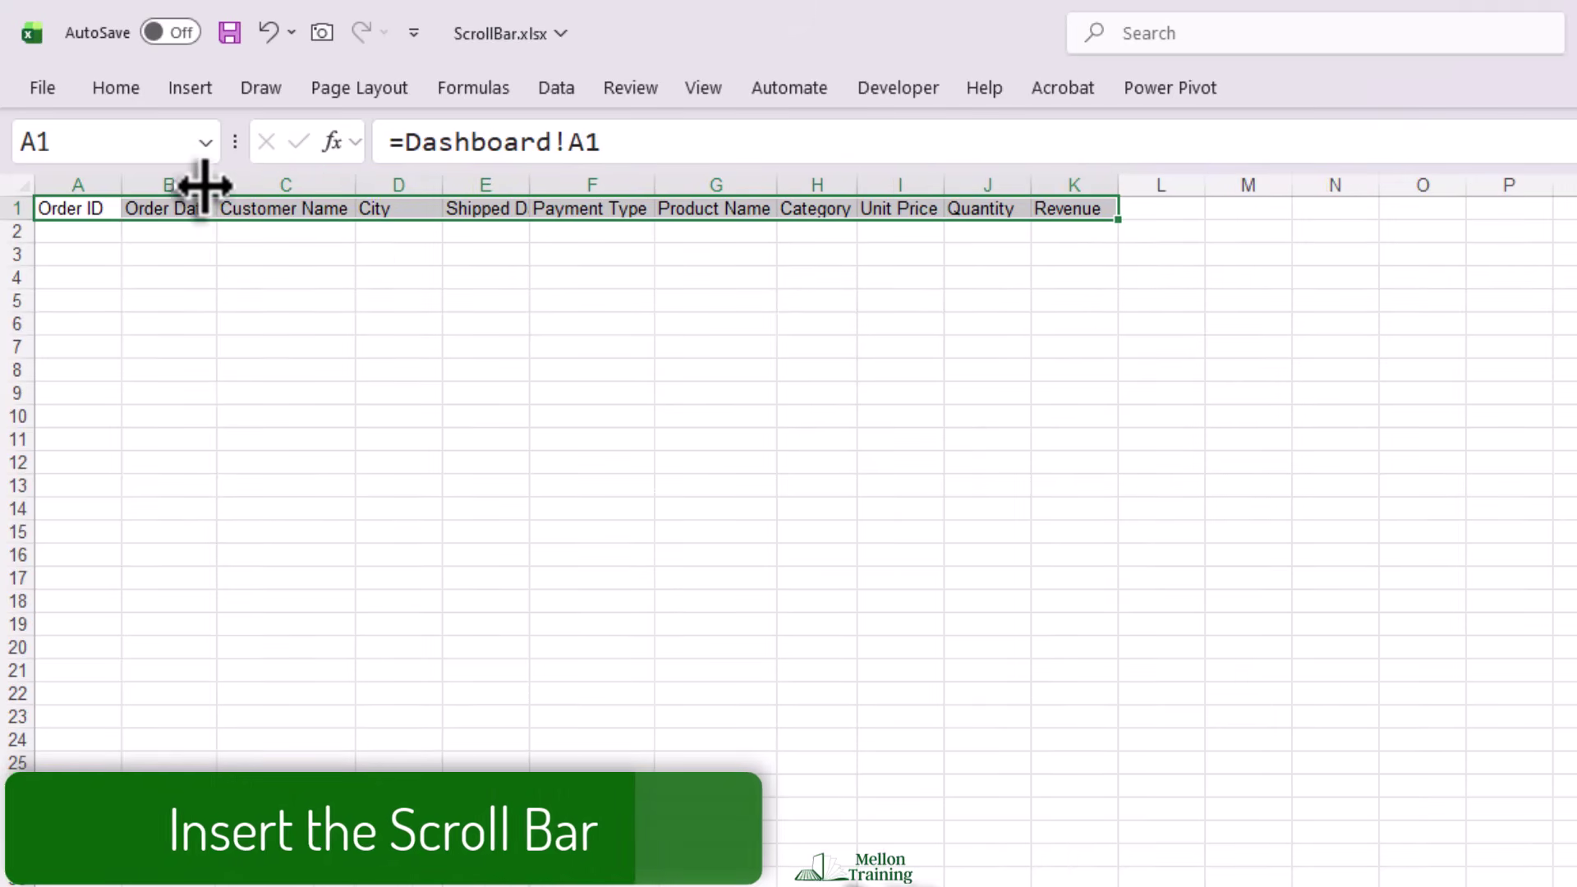
# Step: Check the Customize Ribbon settings in Excel Options unchanged, then show the Developer tab
pyautogui.click(1138, 283)
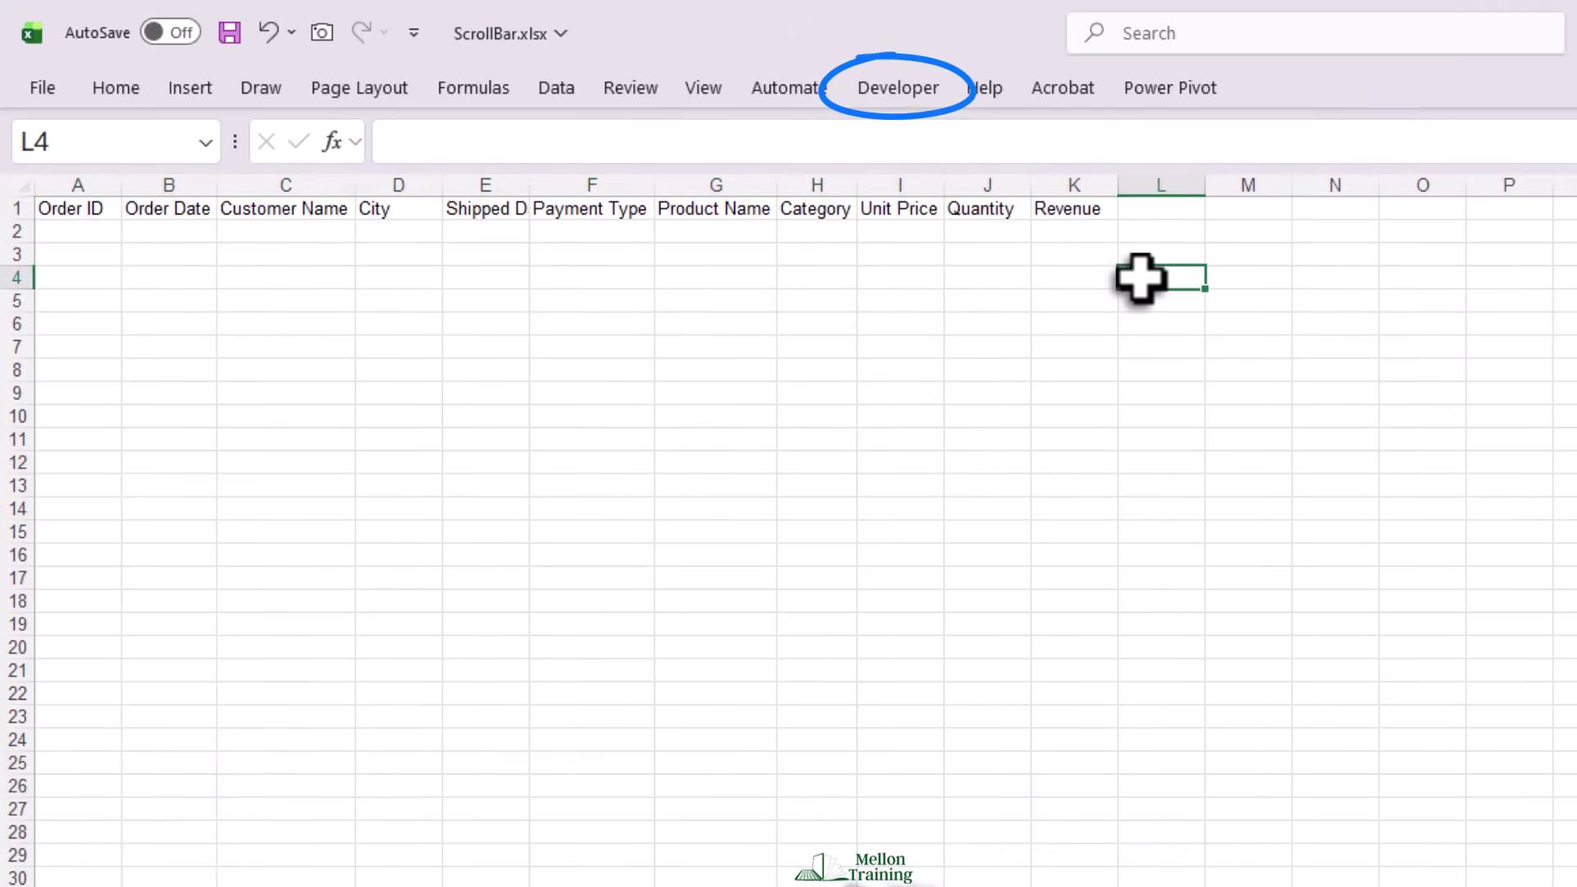
pyautogui.click(933, 87)
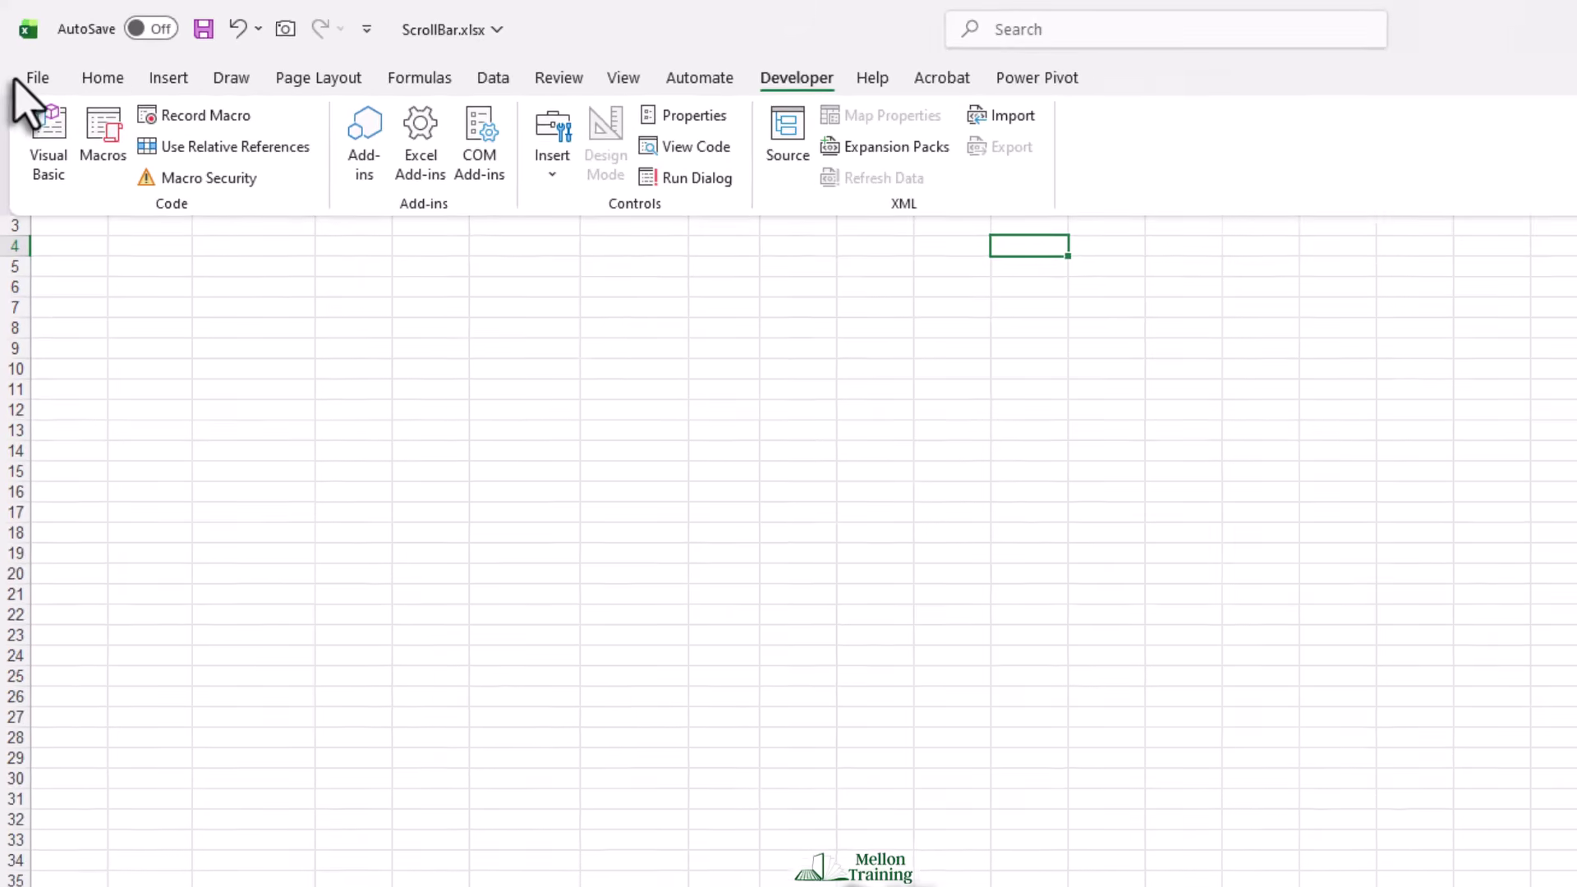
pyautogui.click(42, 87)
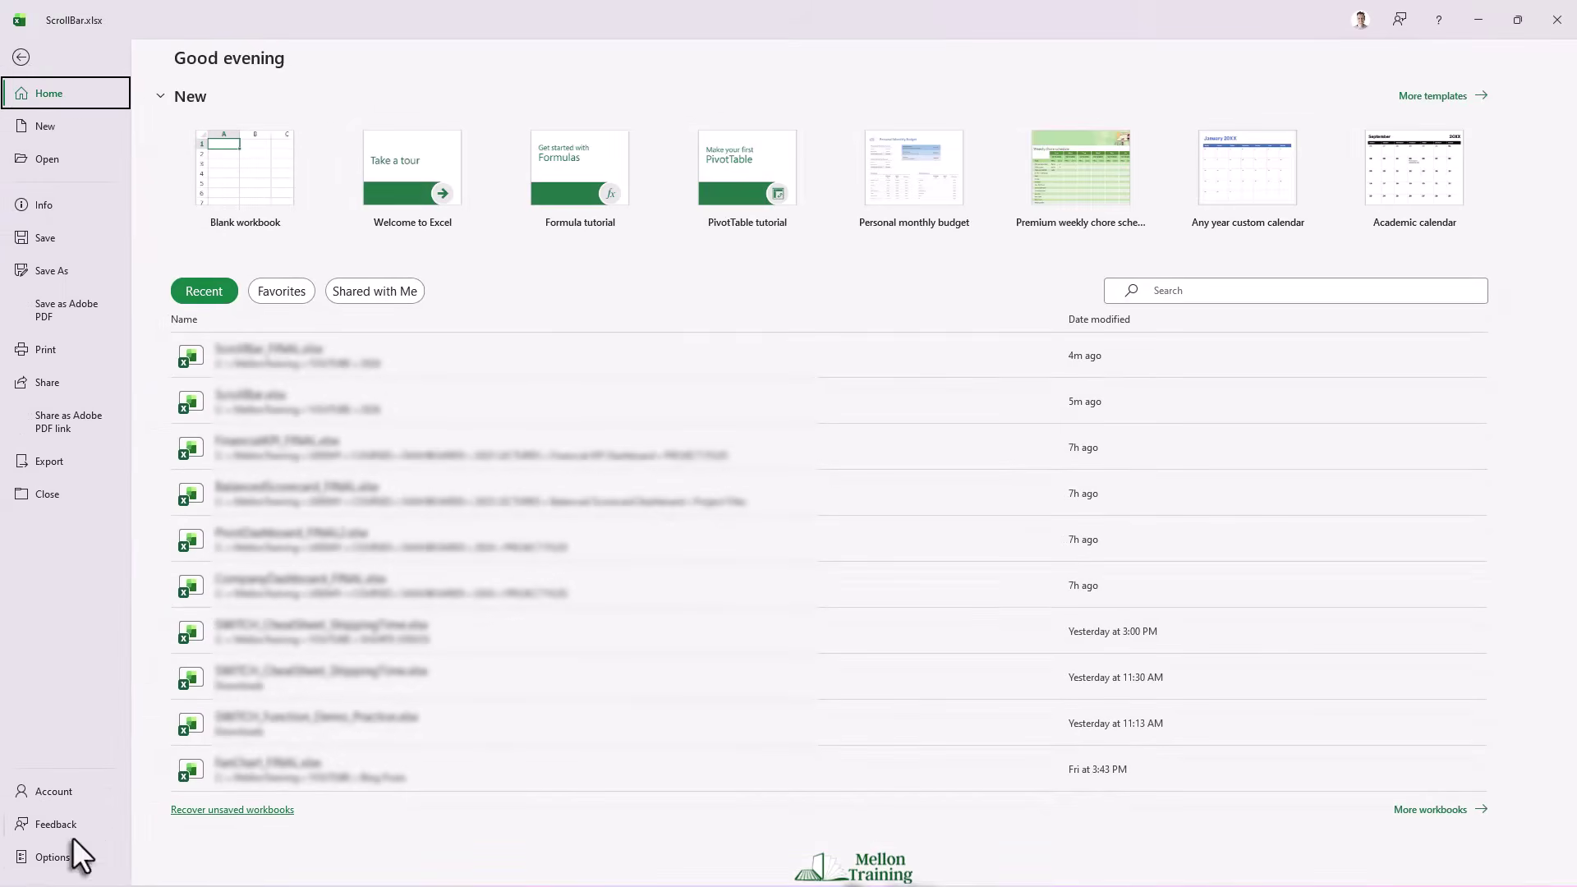
pyautogui.click(55, 859)
pyautogui.click(539, 414)
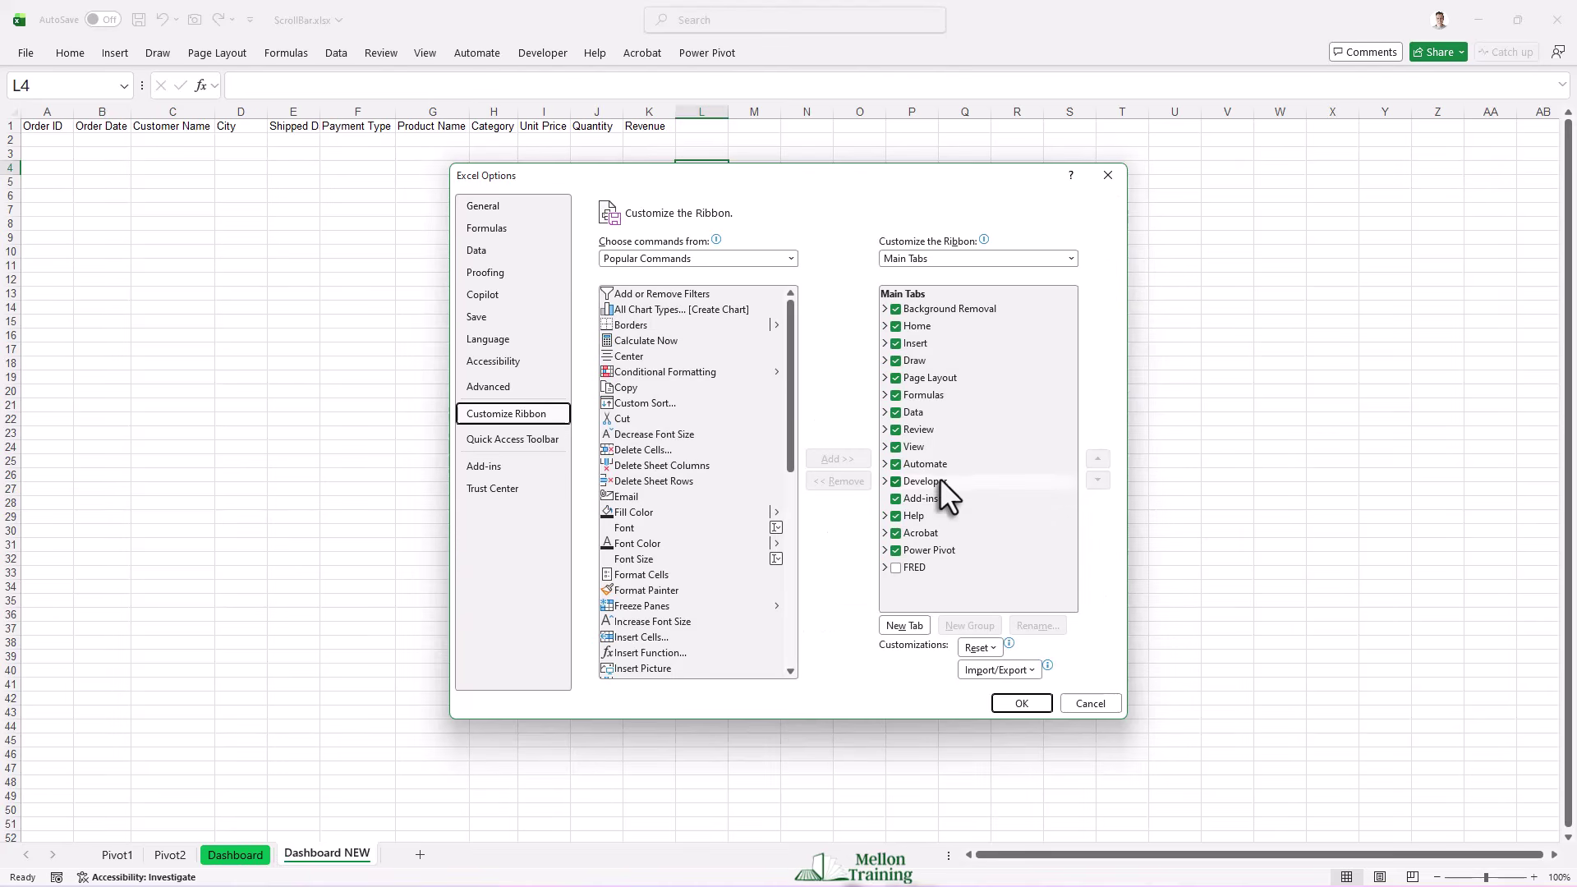
pyautogui.click(1101, 703)
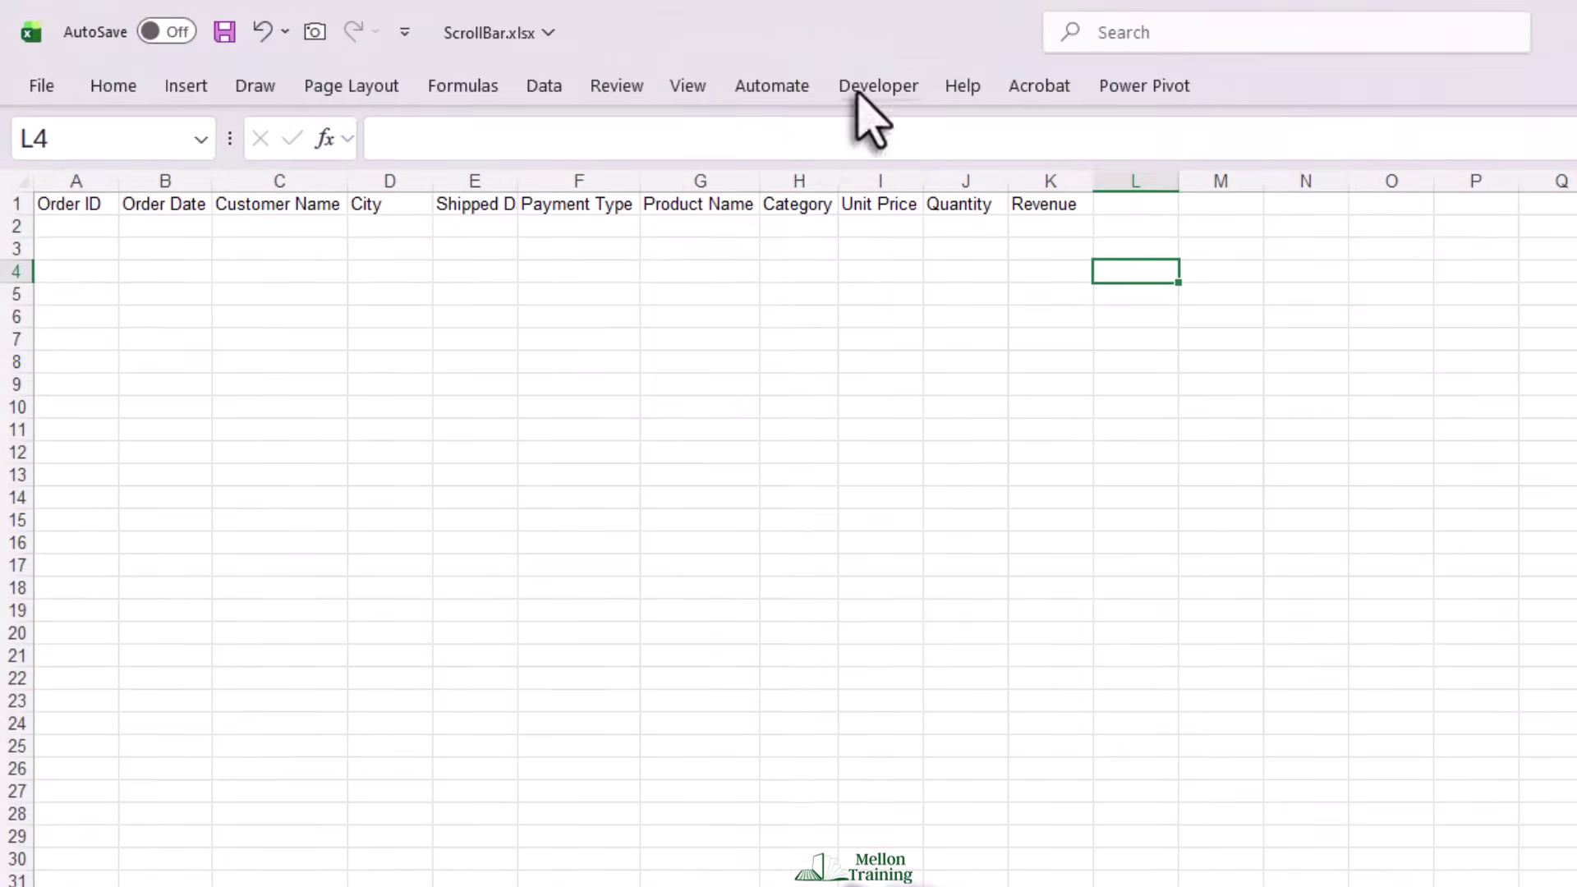
pyautogui.click(536, 54)
# Step: Draw a Scroll Bar form control in column L, sized to span rows 1 to 15
pyautogui.click(613, 197)
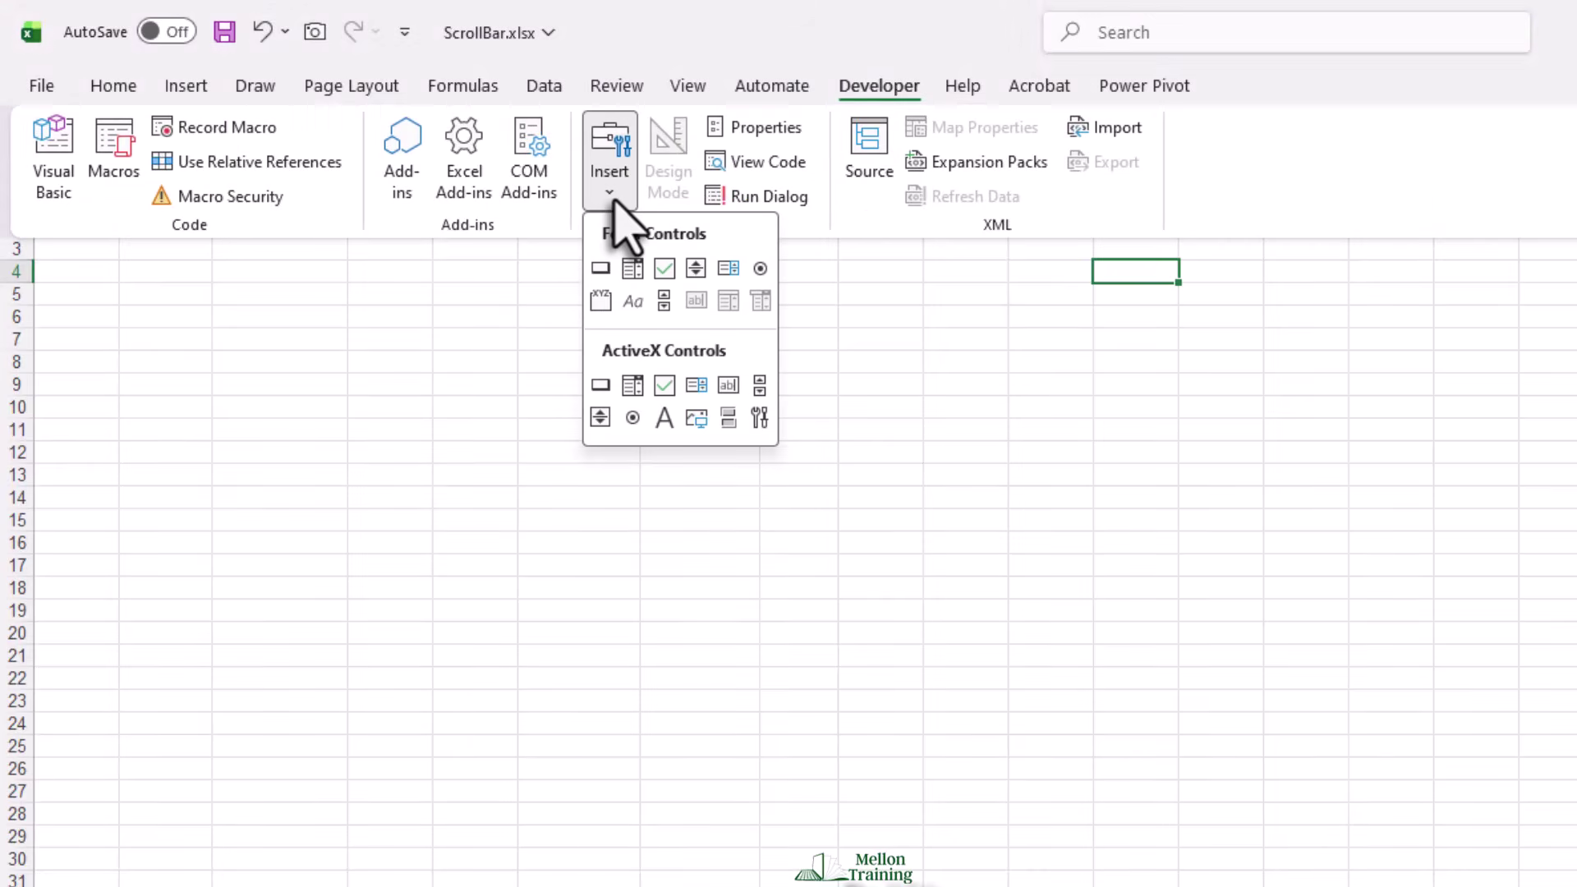
pyautogui.click(663, 302)
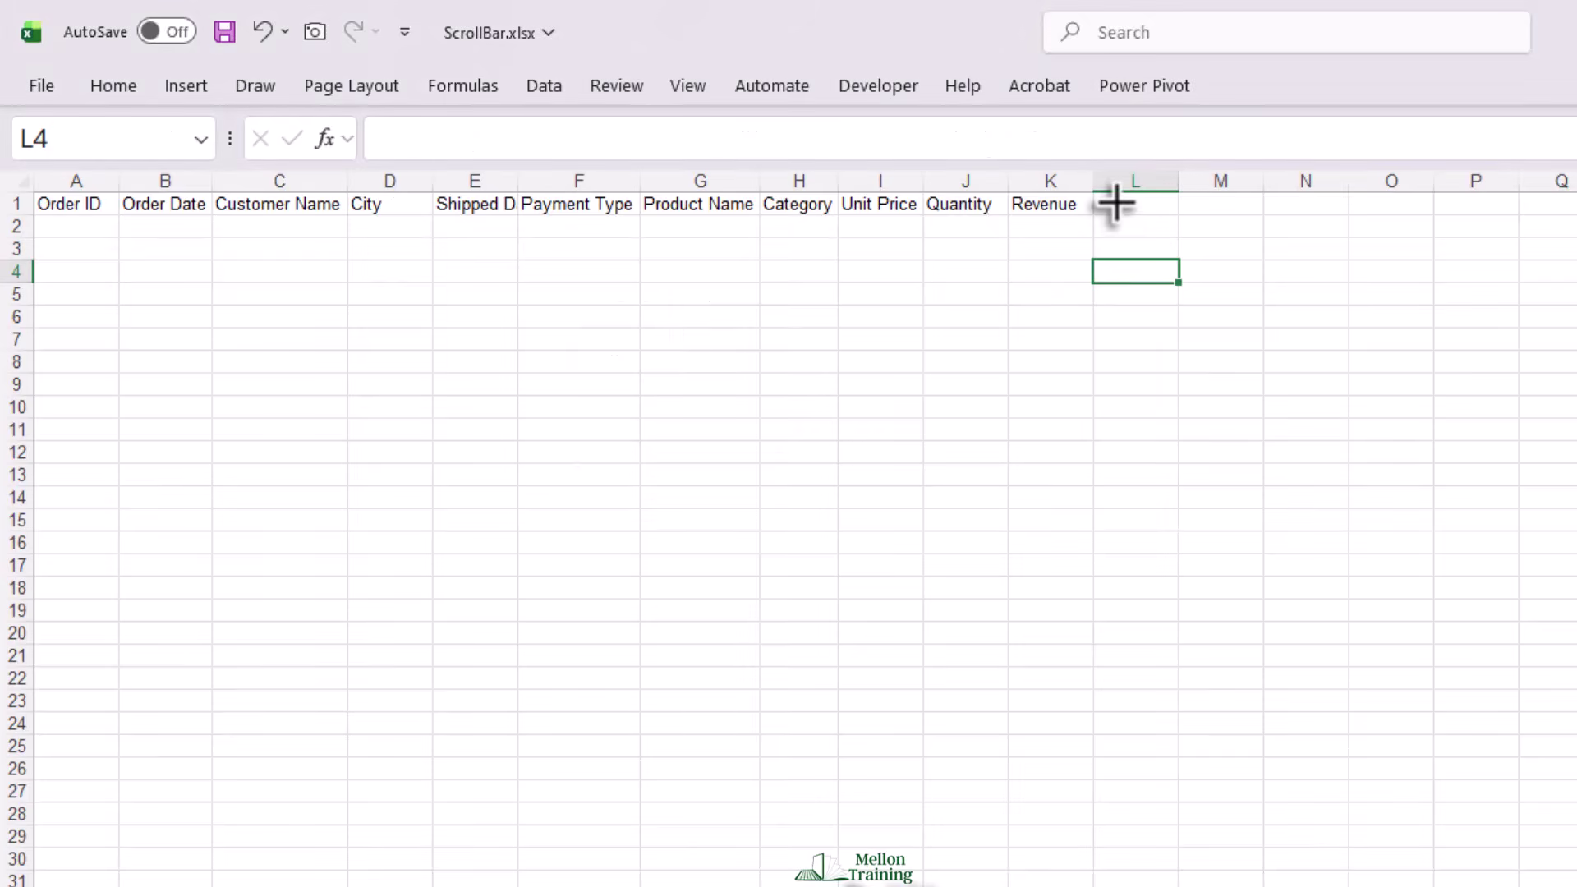
pyautogui.moveTo(1106, 204); pyautogui.dragTo(1166, 516)
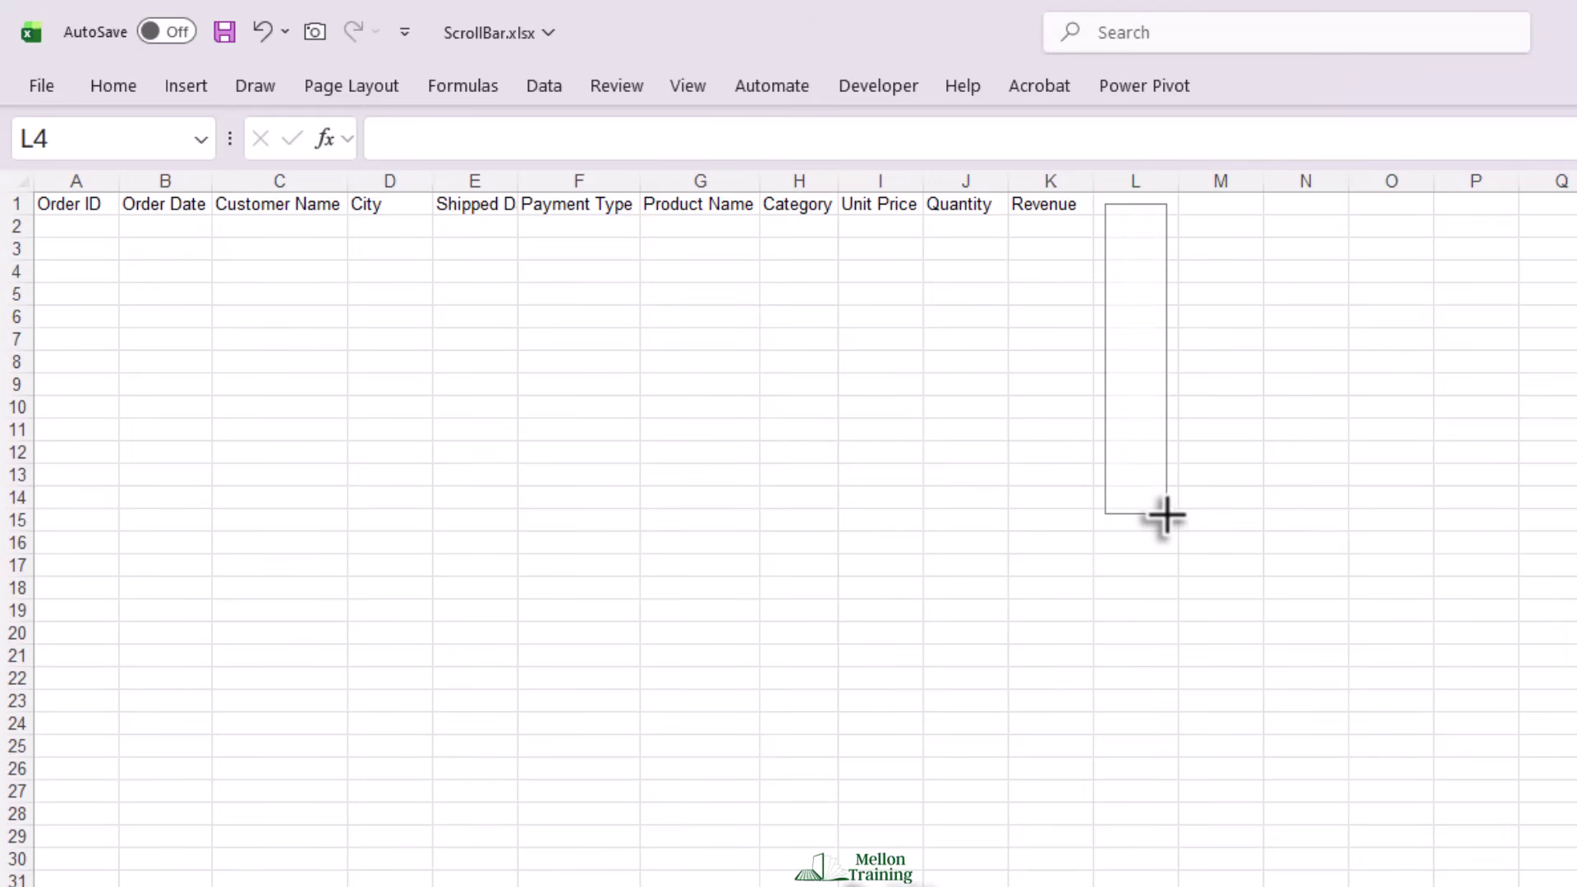
pyautogui.moveTo(1167, 516); pyautogui.dragTo(1167, 514)
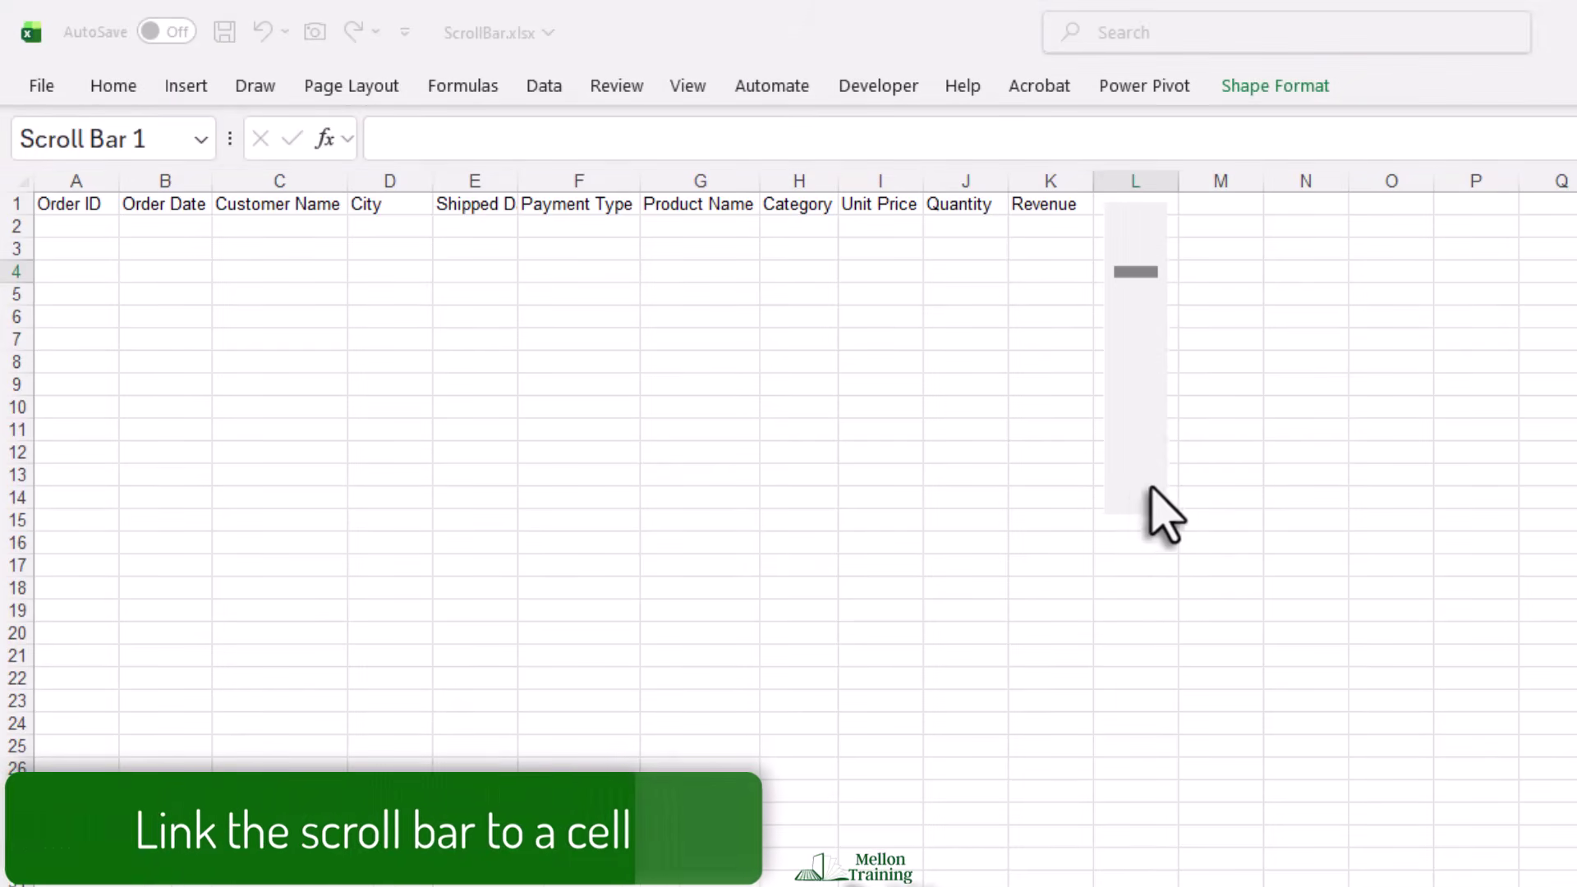
pyautogui.click(1168, 518)
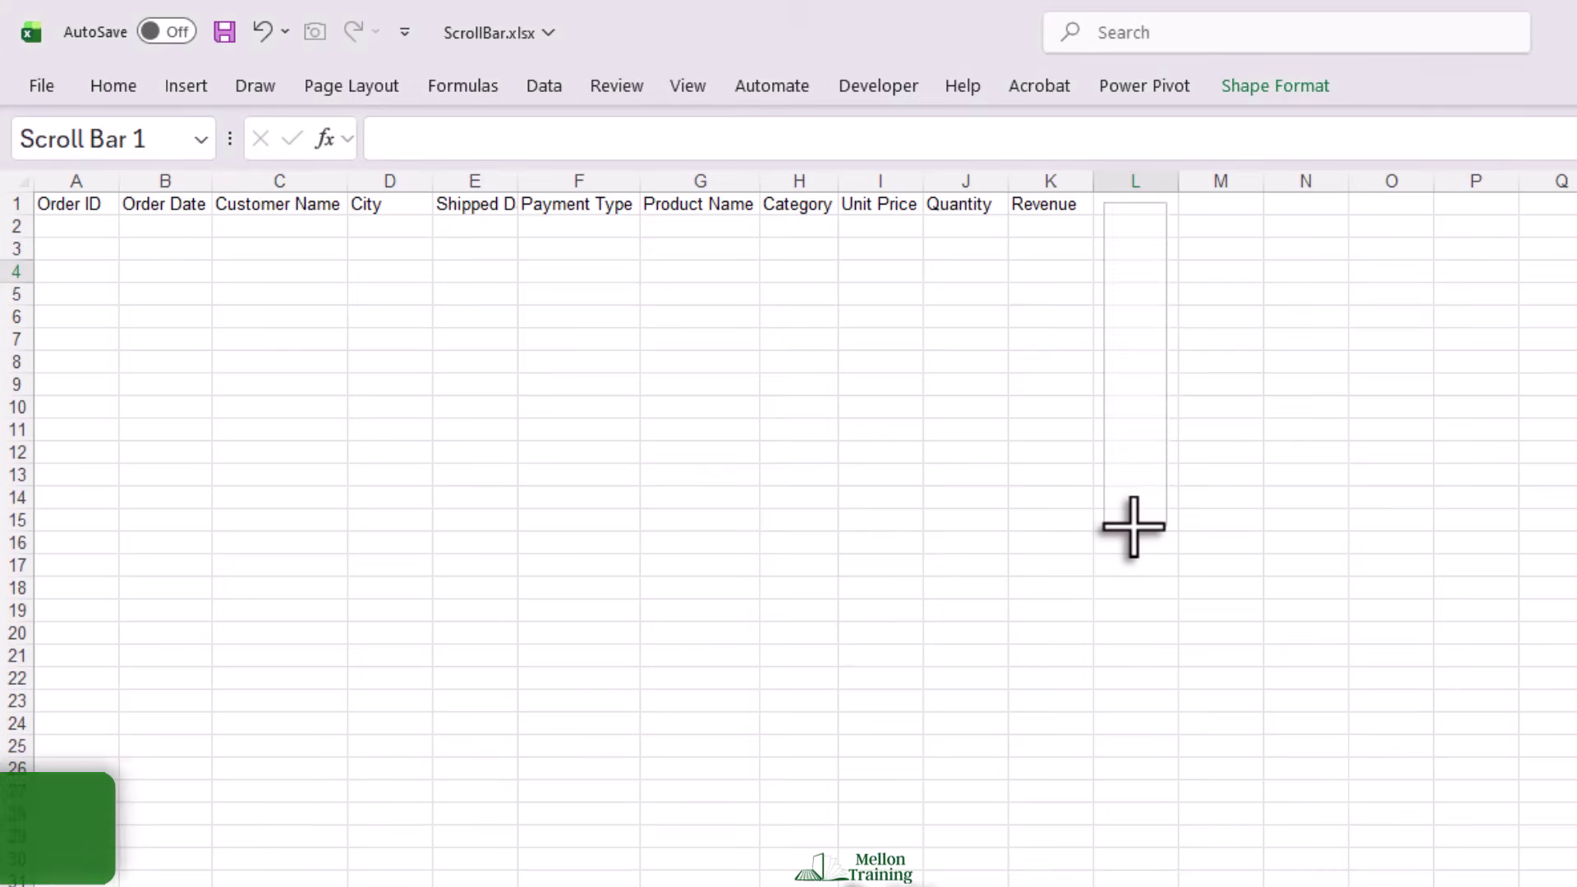
pyautogui.moveTo(1134, 528); pyautogui.dragTo(1133, 527)
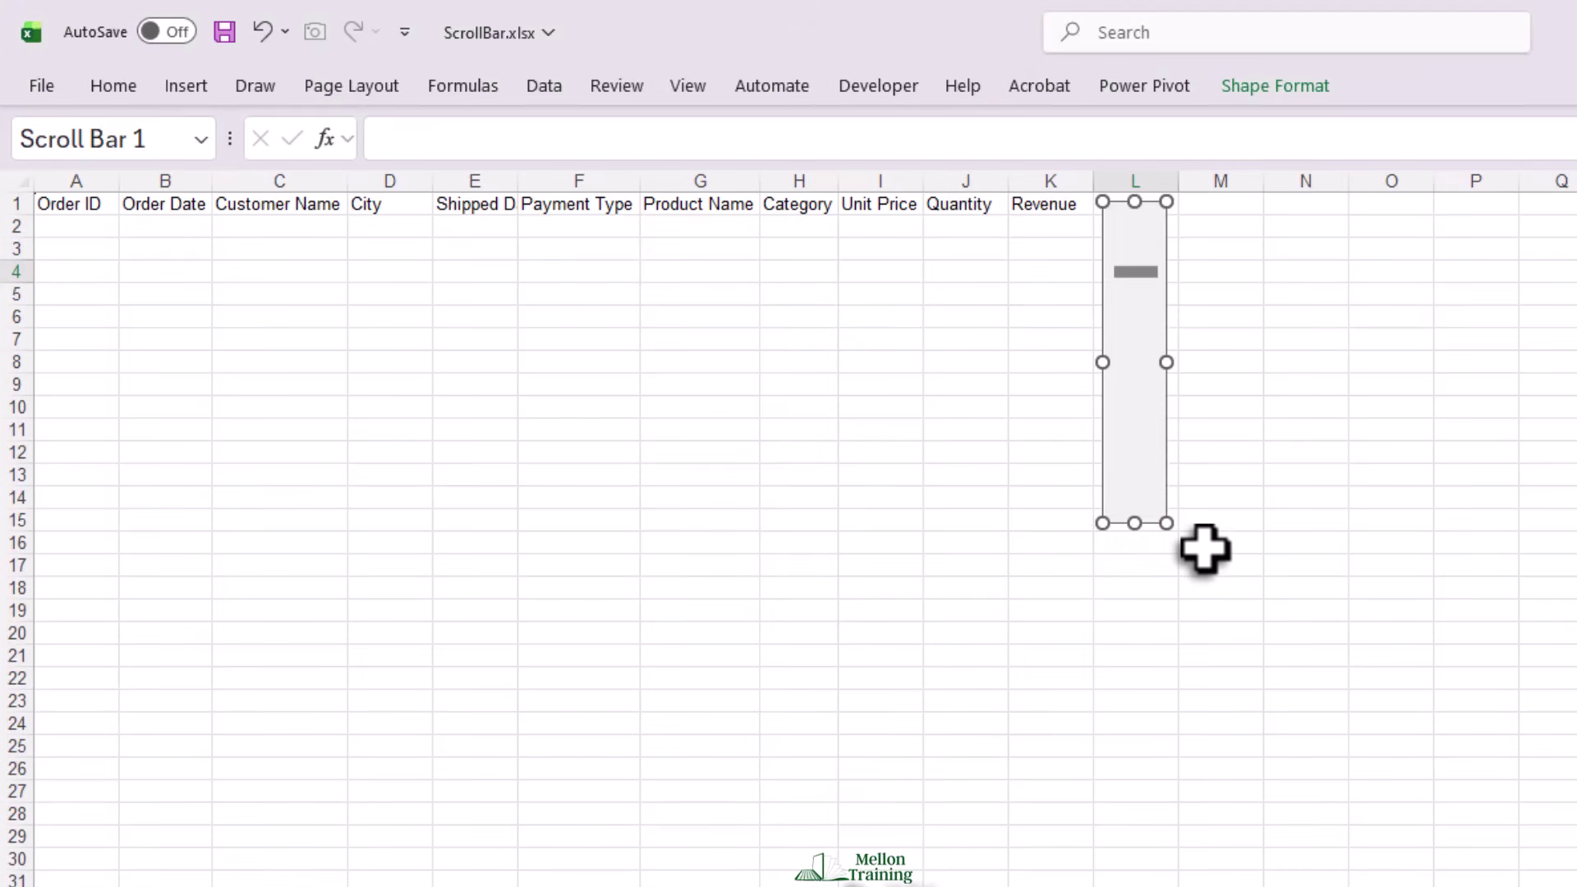
# Step: Set Scroll Bar 1's cell link to $N$3 in Format Control, keeping range 0 to 100
pyautogui.rightClick(1137, 523)
pyautogui.click(1236, 782)
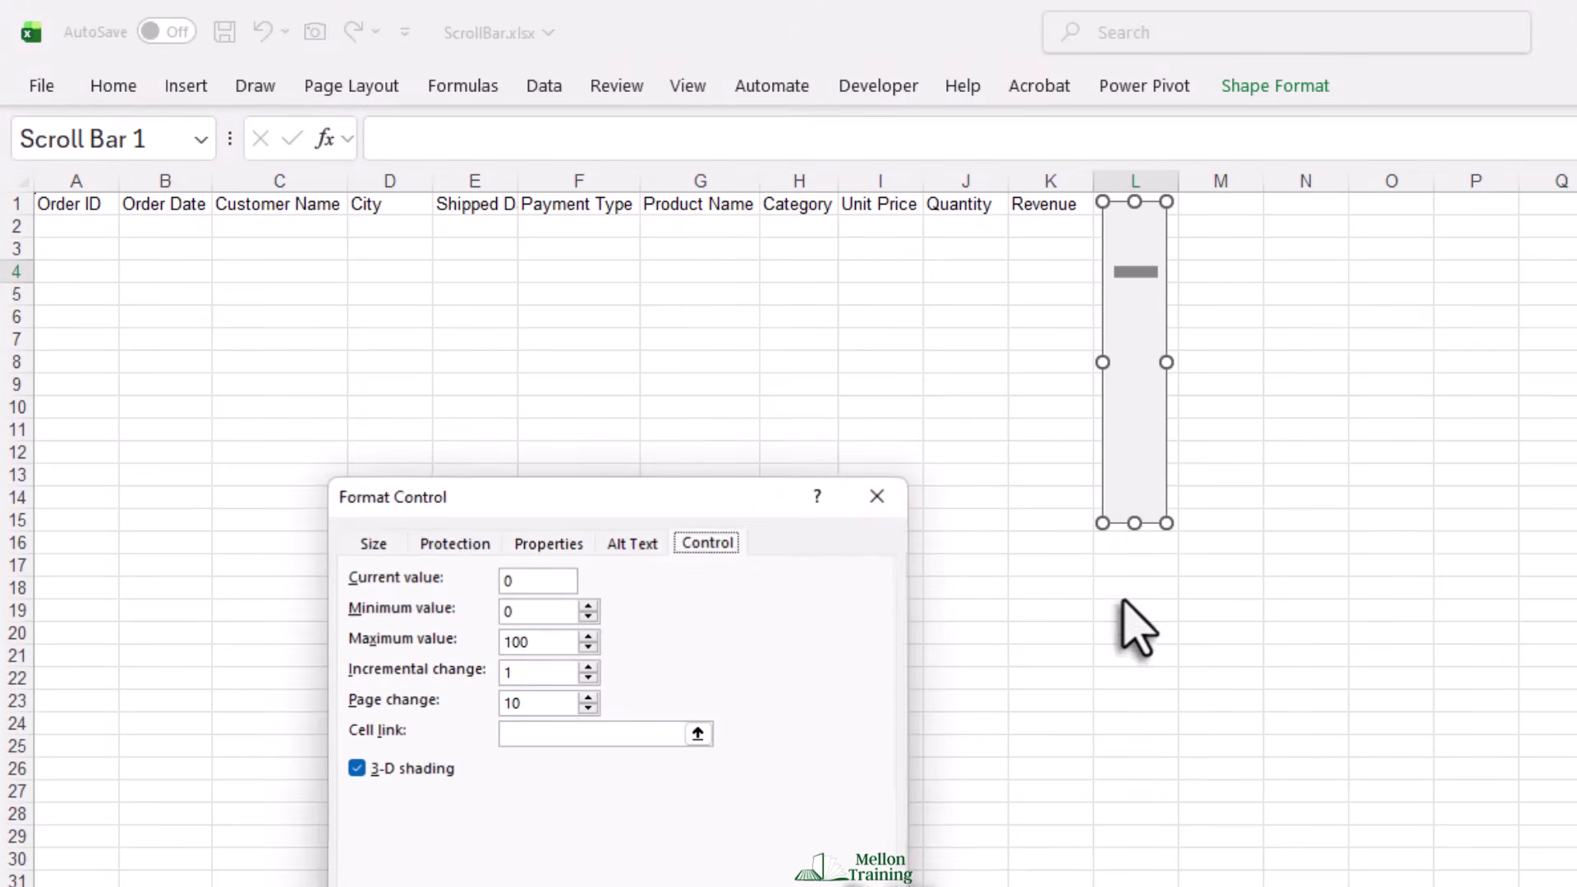
pyautogui.moveTo(718, 503); pyautogui.dragTo(833, 316)
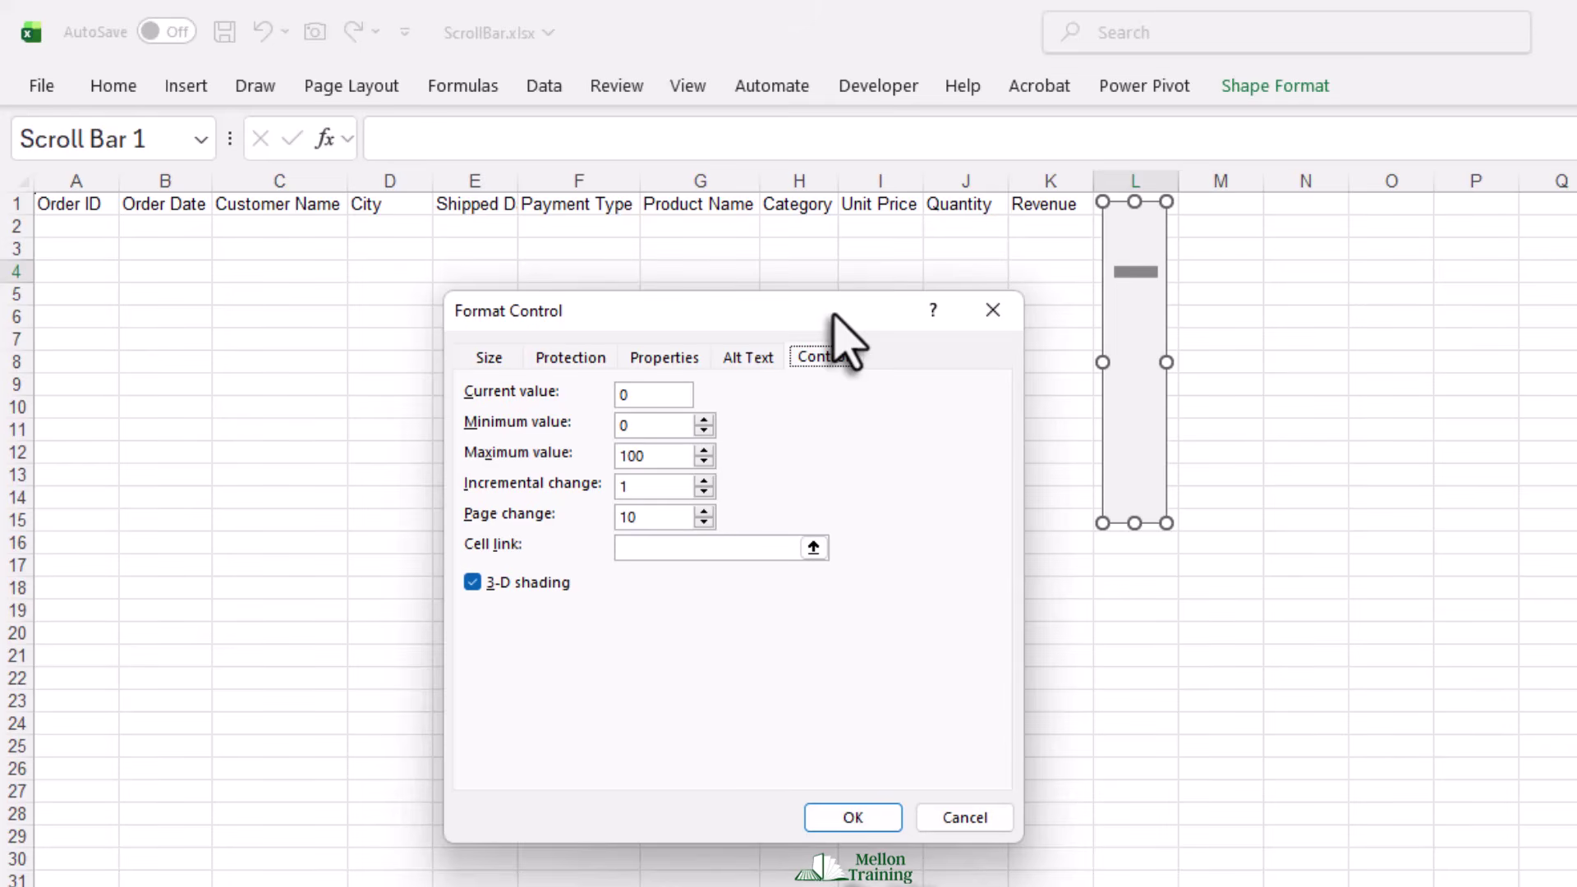
pyautogui.click(815, 548)
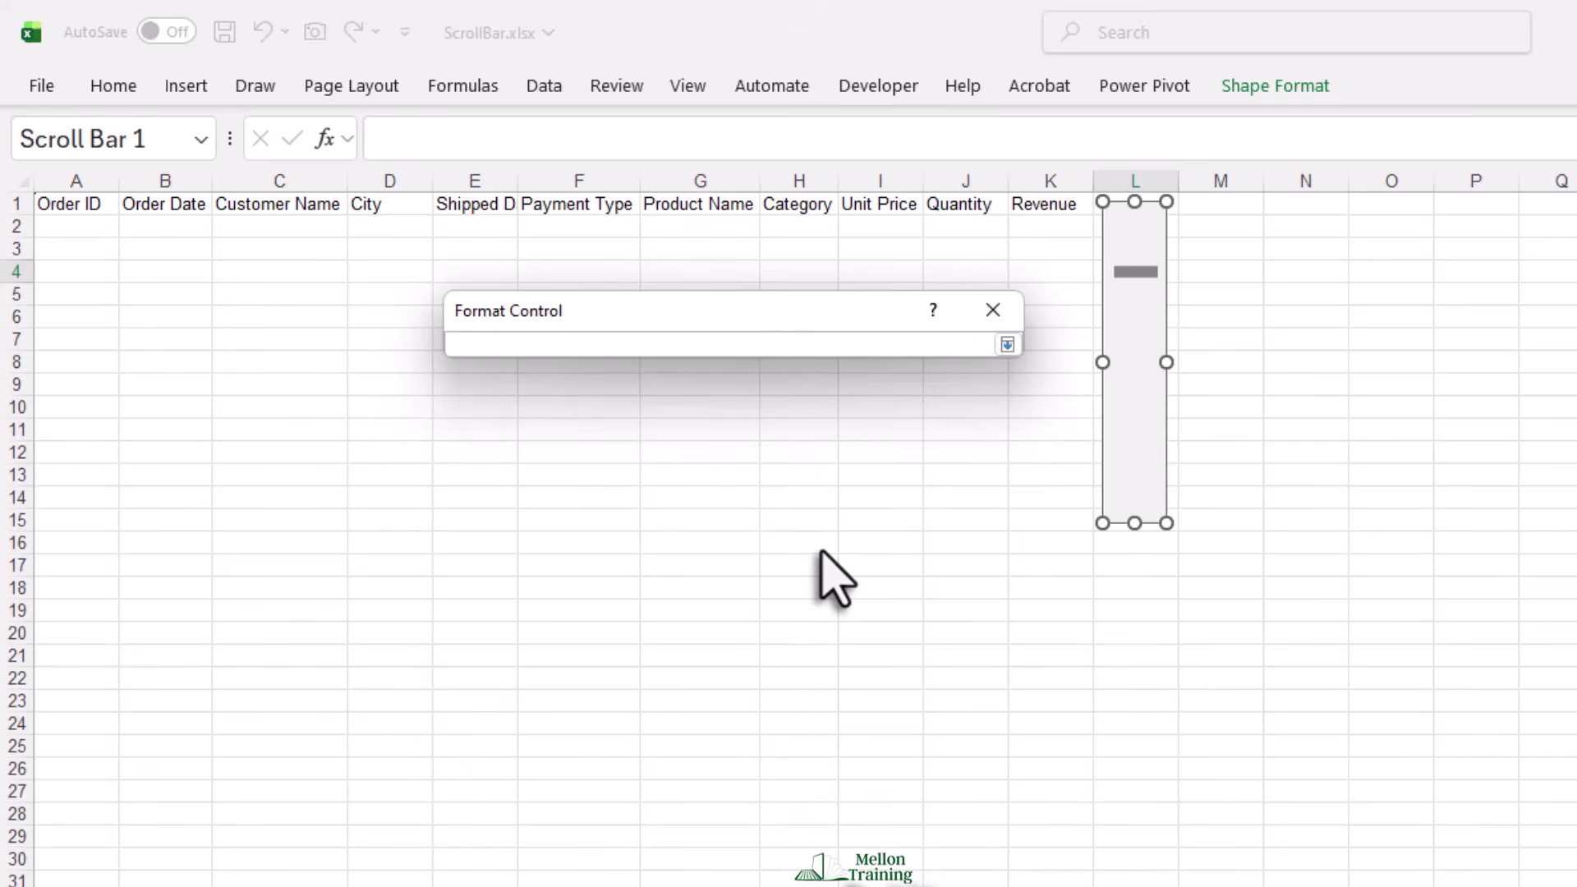
pyautogui.click(1304, 249)
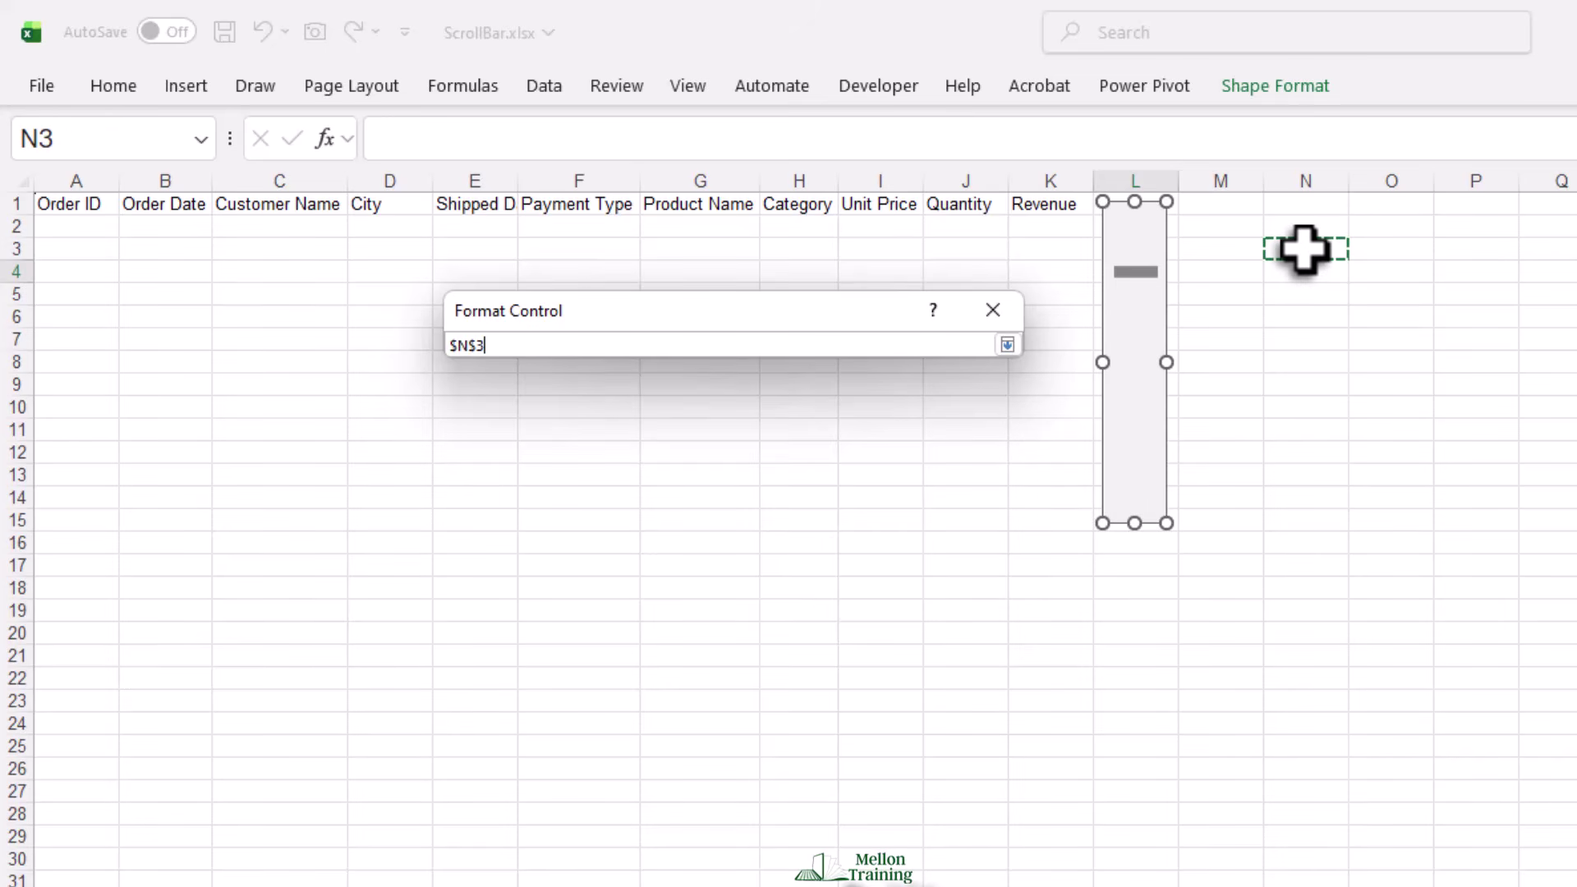
pyautogui.click(1007, 345)
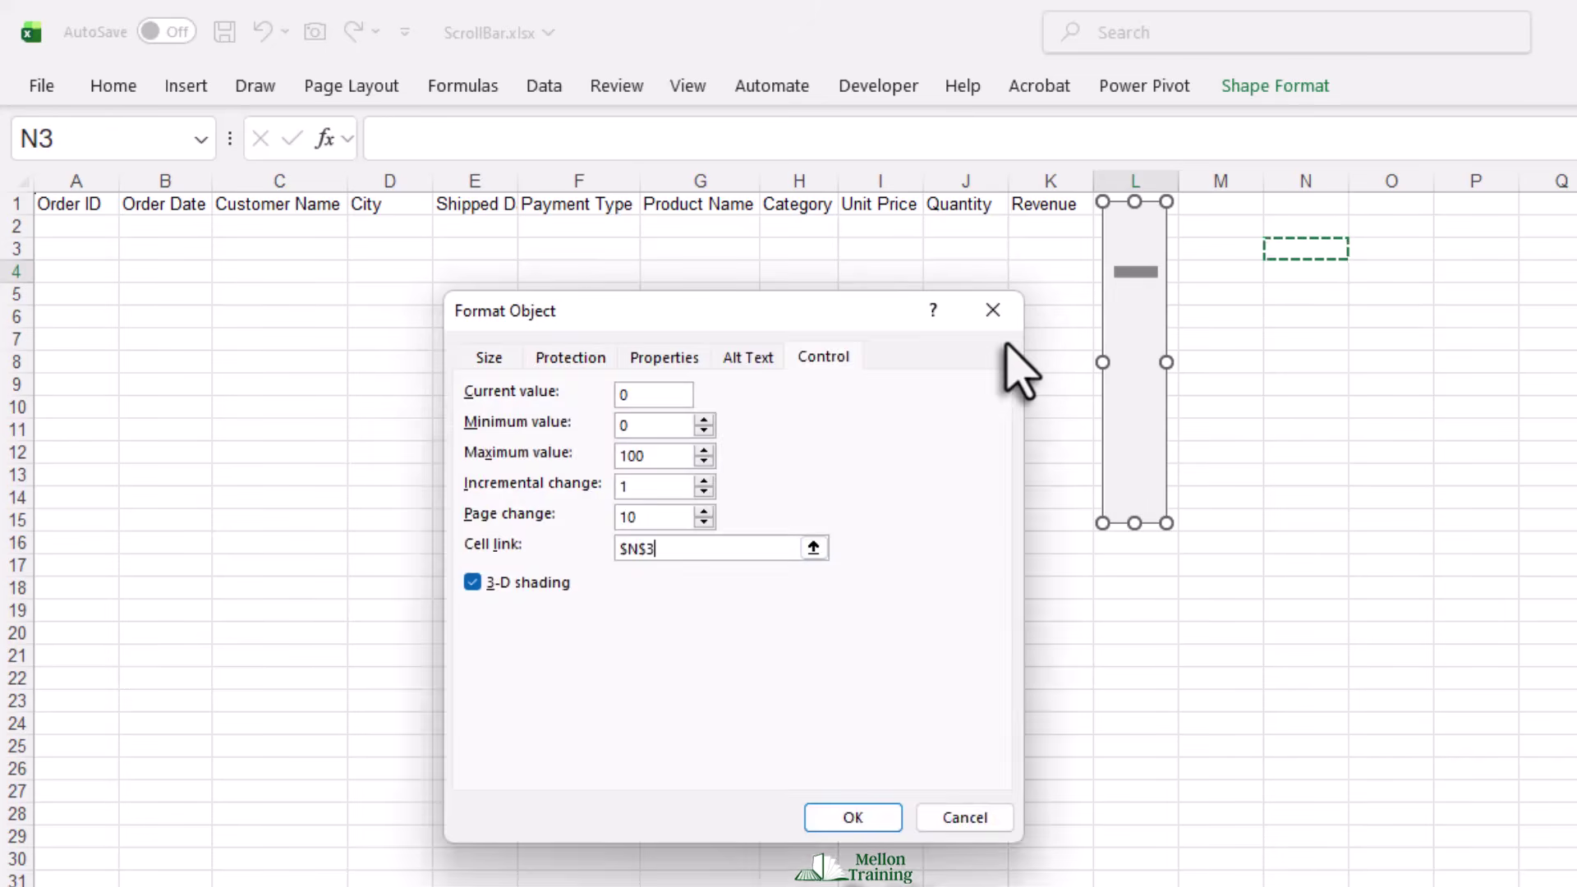
pyautogui.click(867, 826)
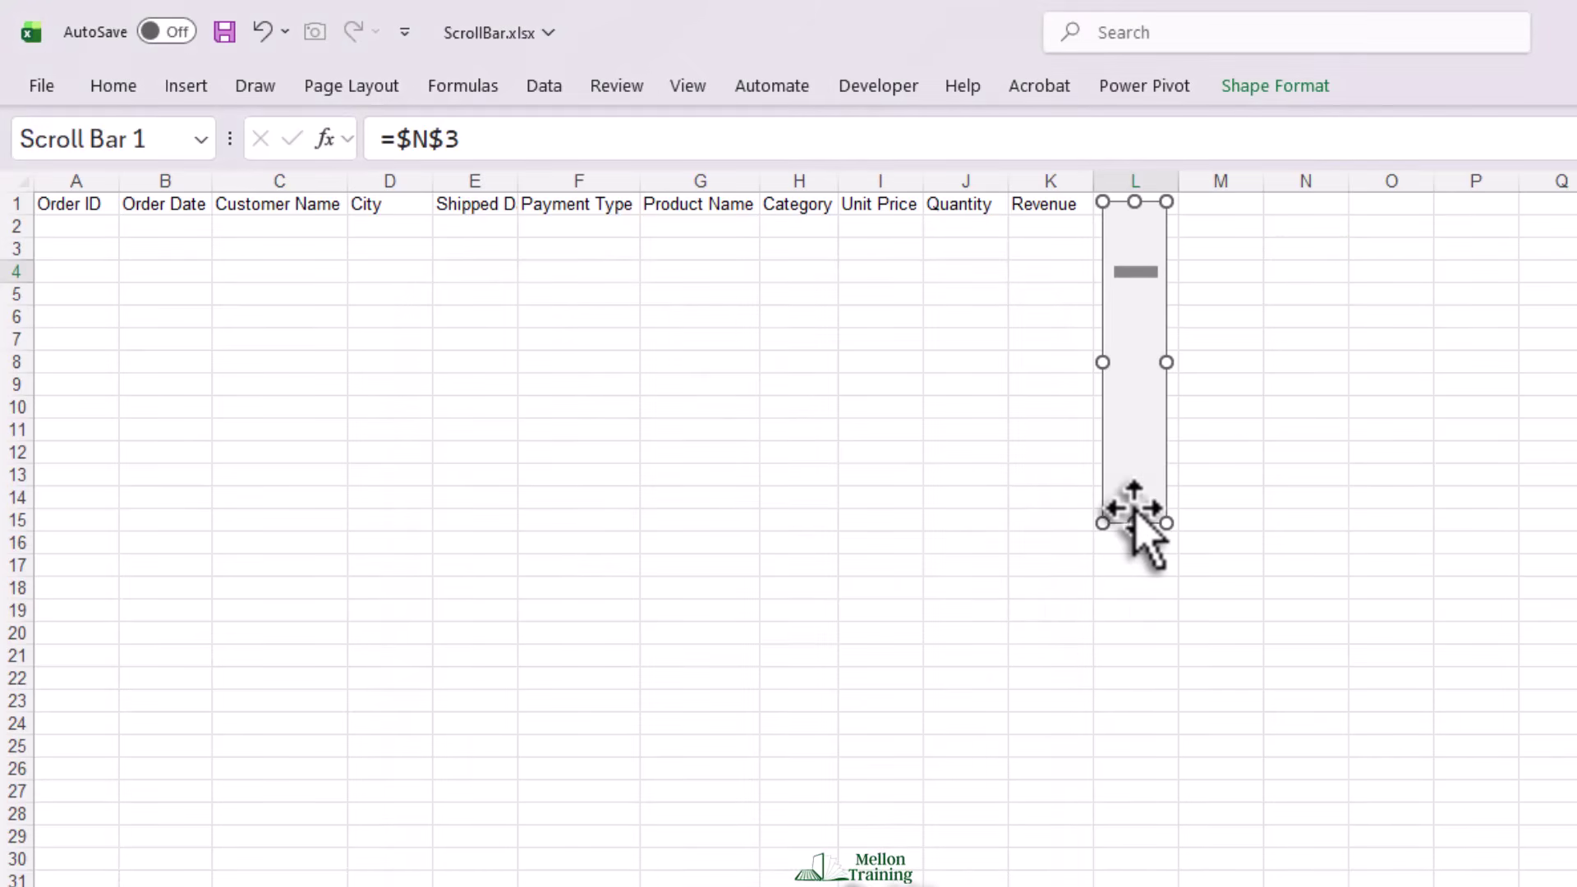
# Step: Click the scroll bar's down and up arrows to watch N3 rise and fall
pyautogui.click(1220, 468)
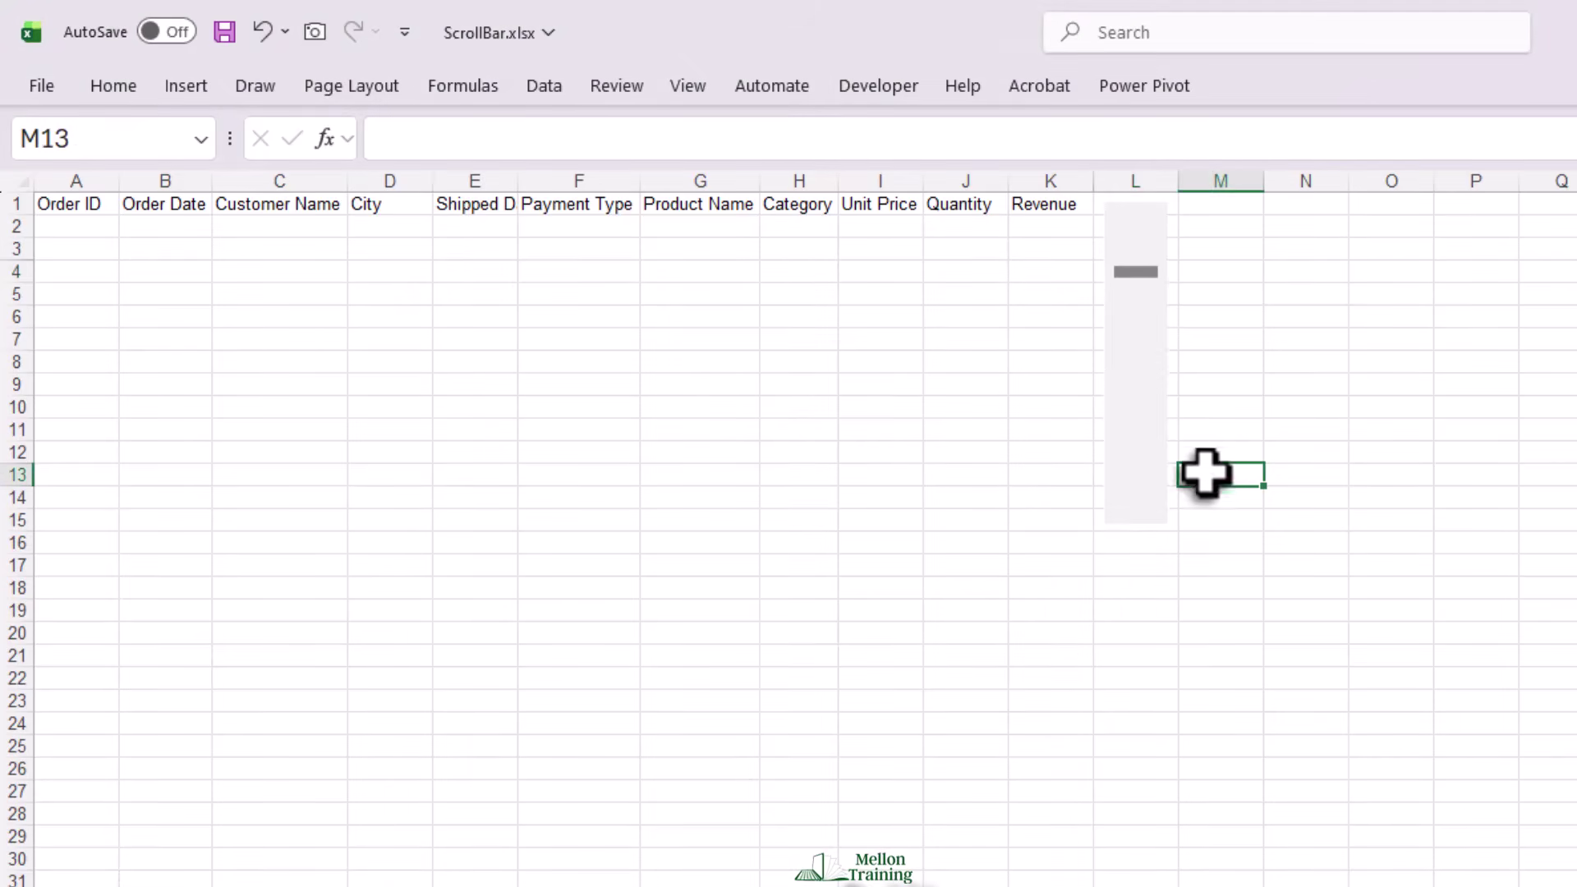
pyautogui.click(1138, 511)
pyautogui.click(1138, 512)
pyautogui.click(1134, 229)
pyautogui.click(1134, 231)
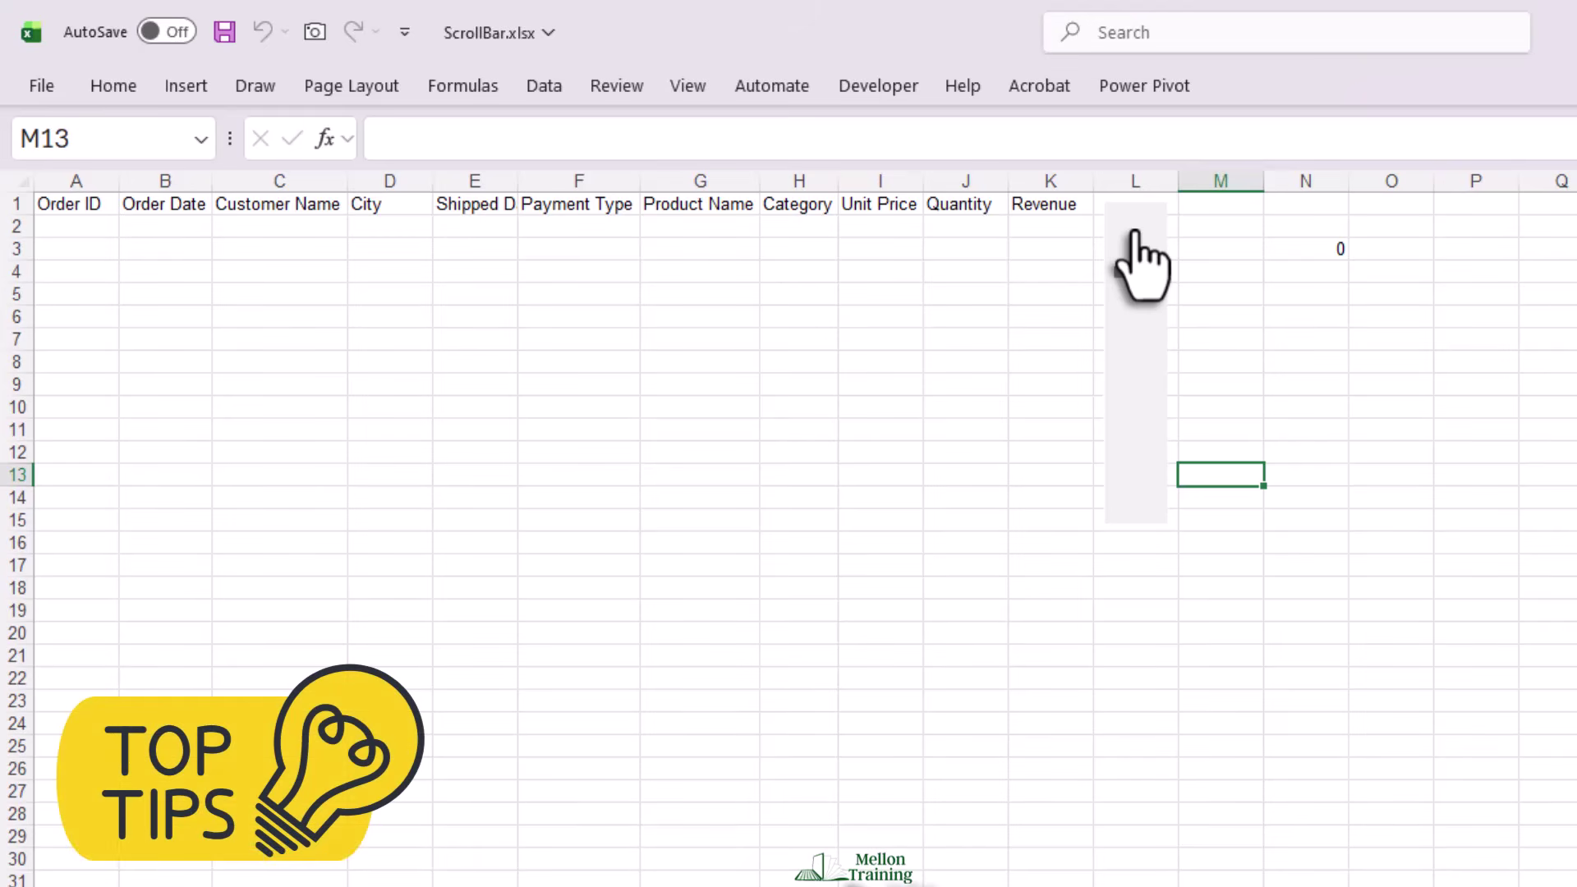
# Step: Undo an accidentally inserted spinner control from the Developer Insert gallery
pyautogui.click(859, 87)
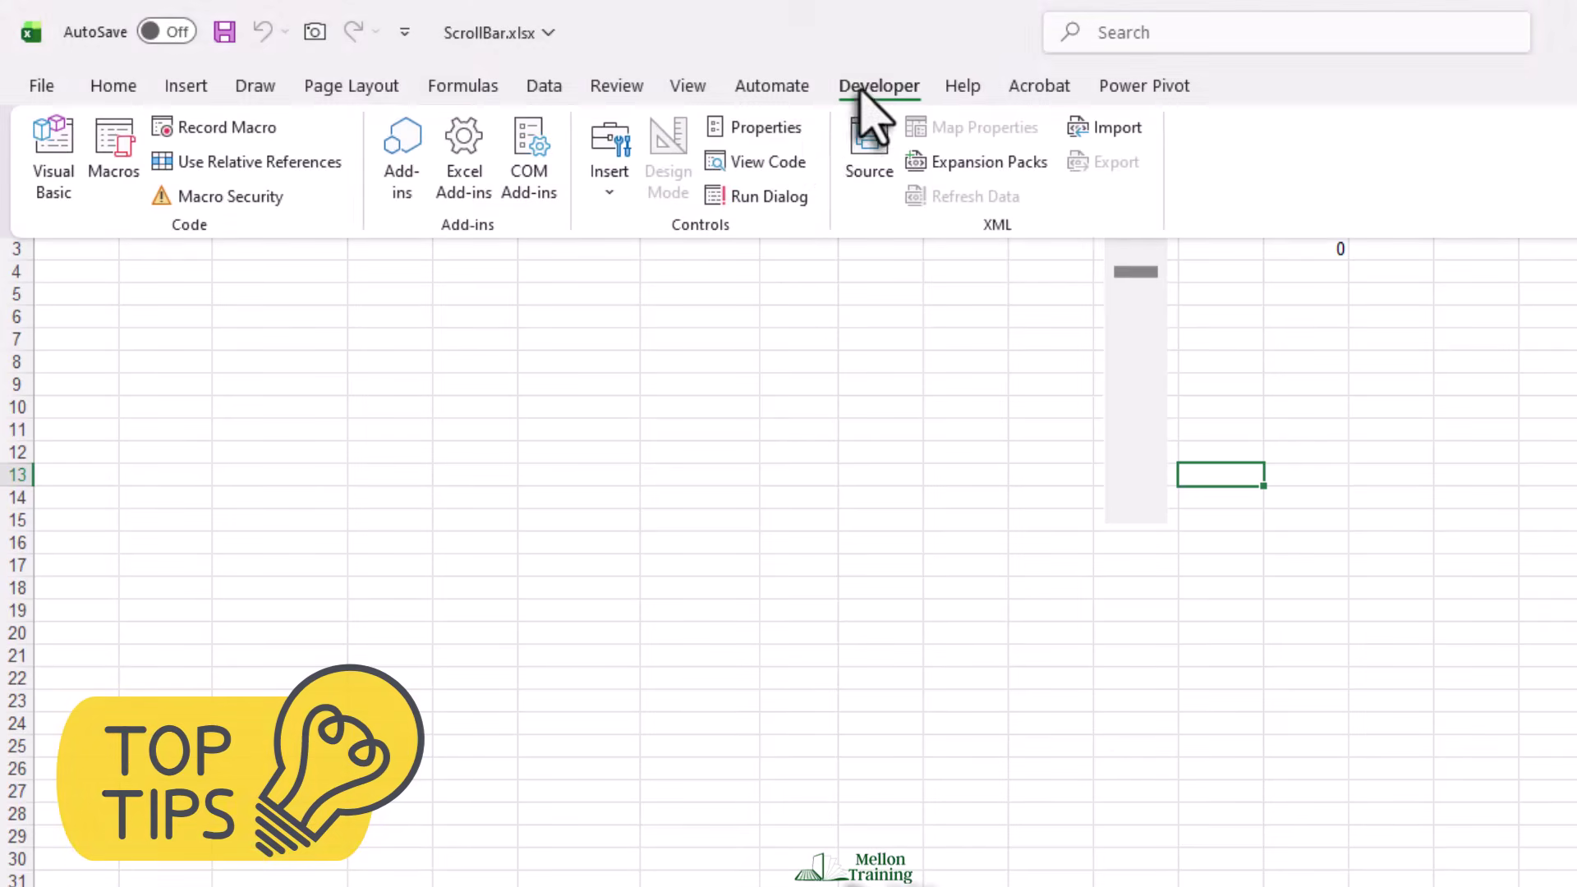
pyautogui.click(626, 189)
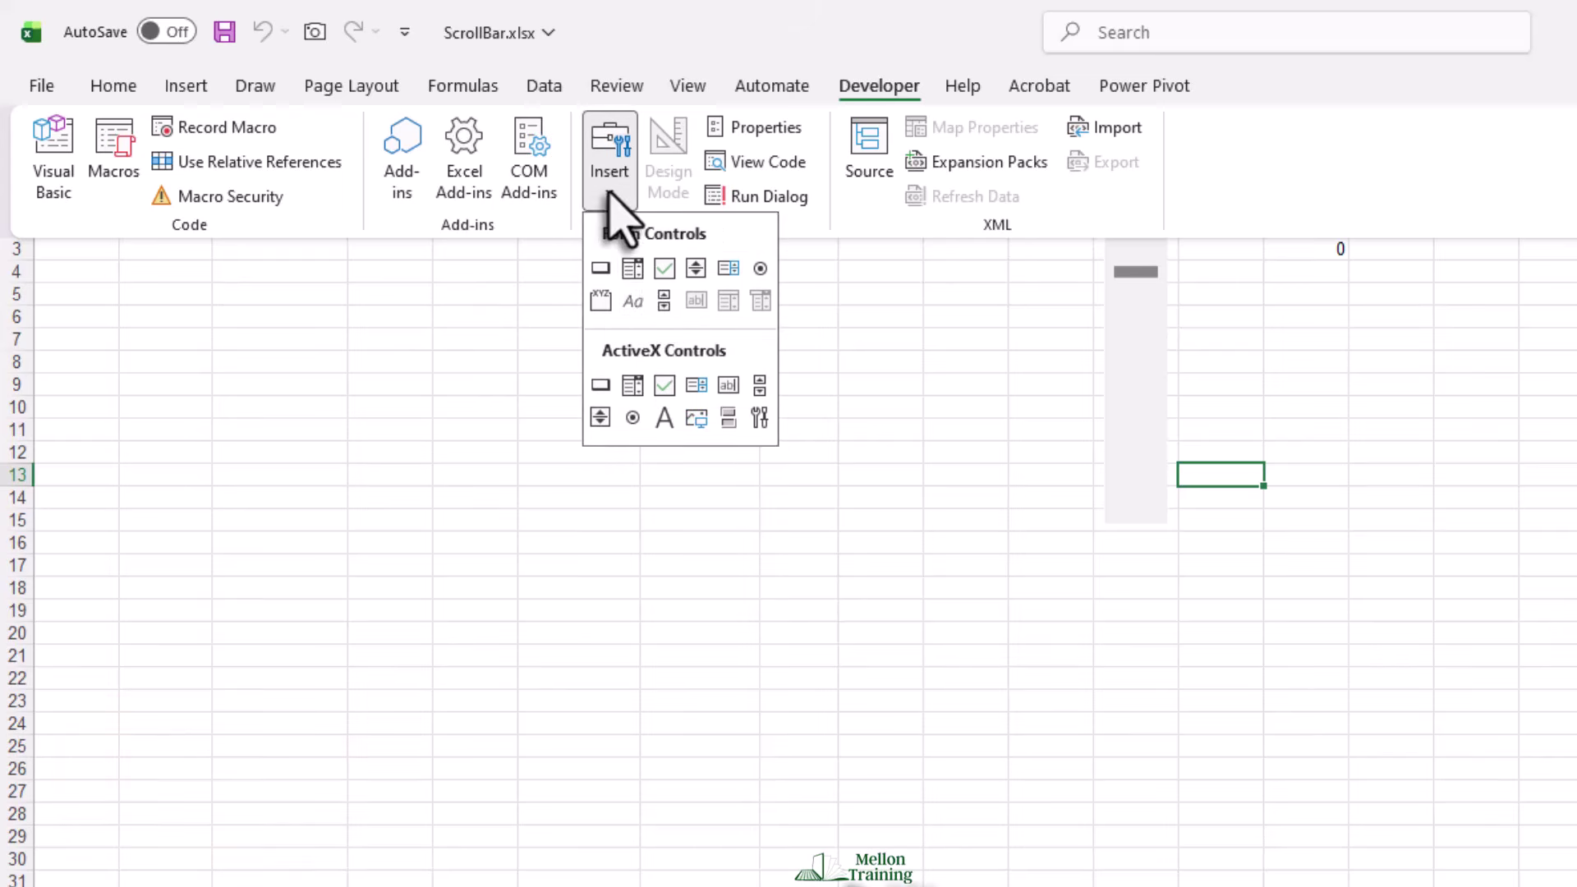
pyautogui.click(694, 271)
pyautogui.moveTo(885, 289); pyautogui.dragTo(943, 530)
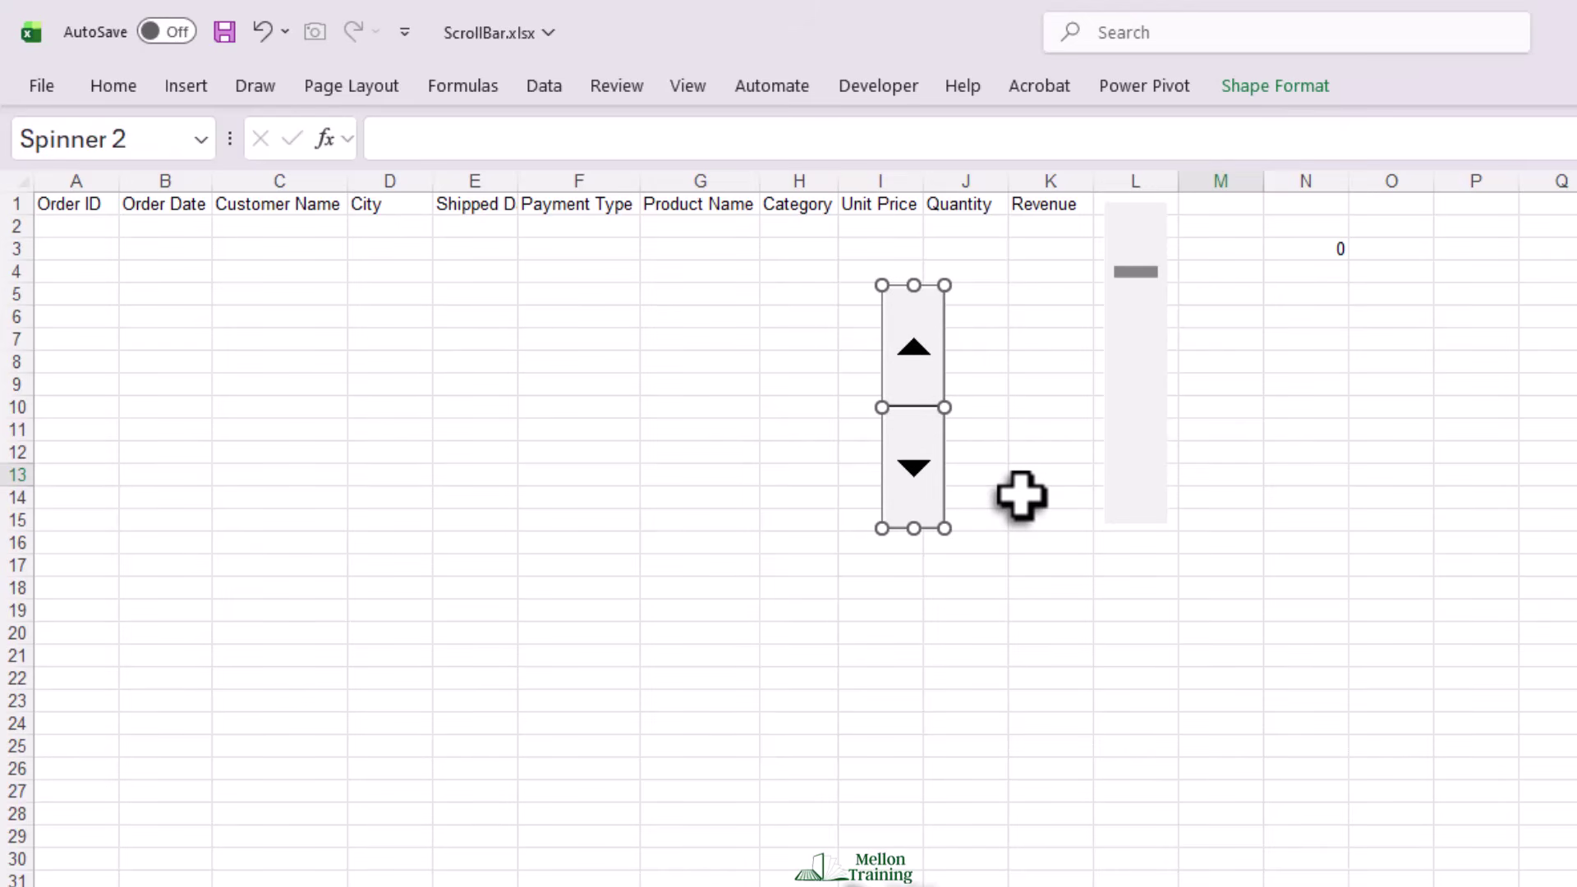
pyautogui.hotkey('ctrl', 'z')
# Step: Step the scroll bar up several times, then drag its thumb to the top so N3 reads 0
pyautogui.click(1134, 505)
pyautogui.click(1135, 502)
pyautogui.click(1136, 503)
pyautogui.click(1136, 501)
pyautogui.click(1136, 501)
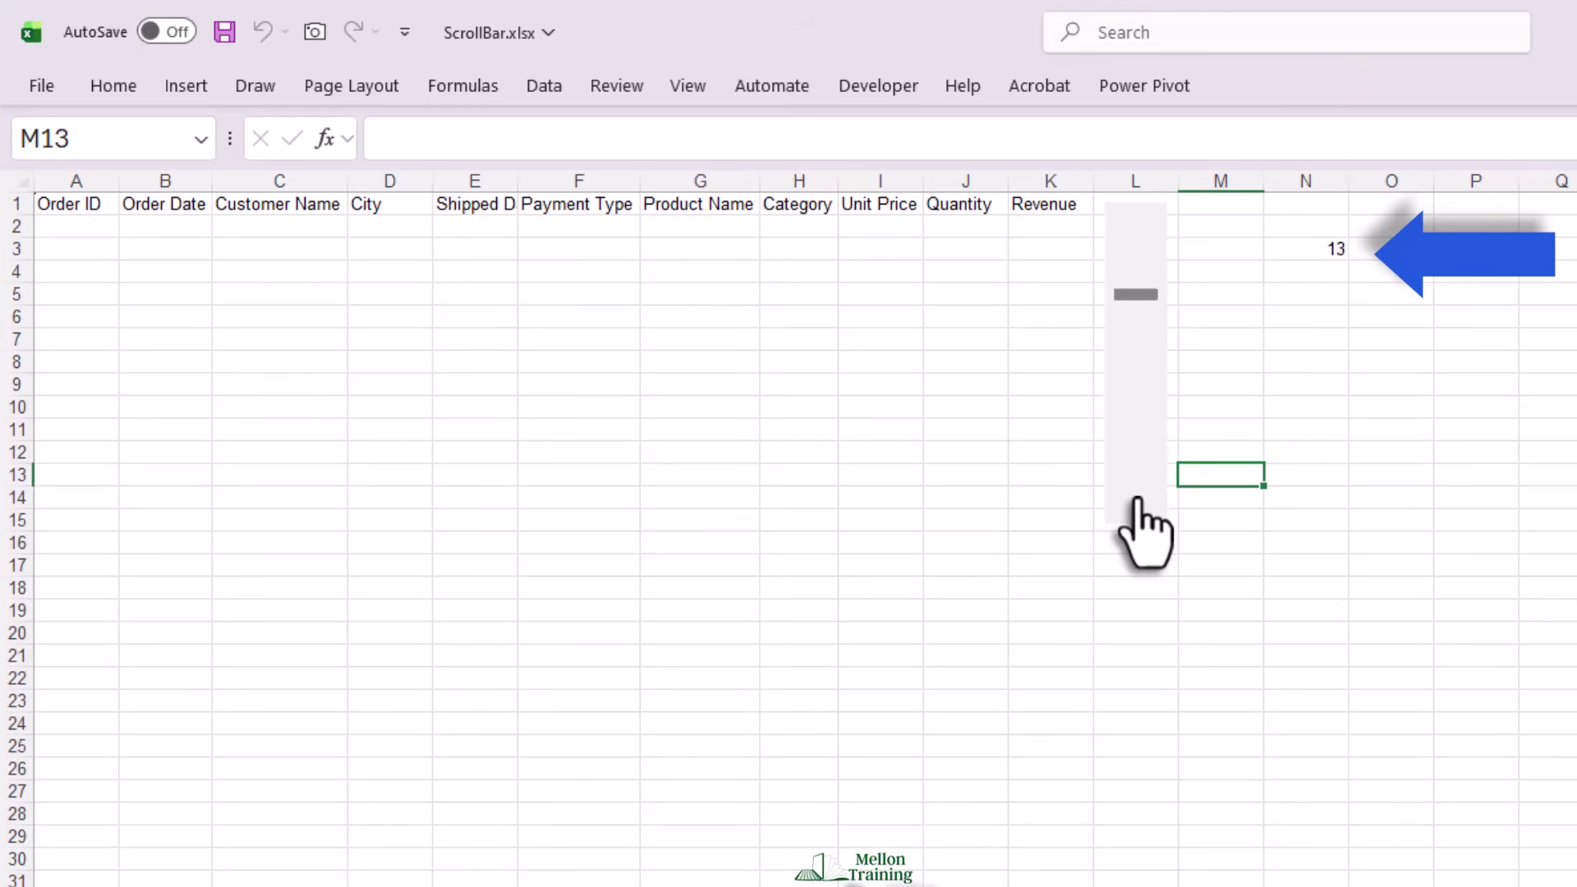
pyautogui.click(1136, 492)
pyautogui.click(1137, 493)
pyautogui.click(1136, 493)
pyautogui.click(1136, 493)
pyautogui.click(1136, 493)
pyautogui.moveTo(1134, 307); pyautogui.dragTo(1127, 250)
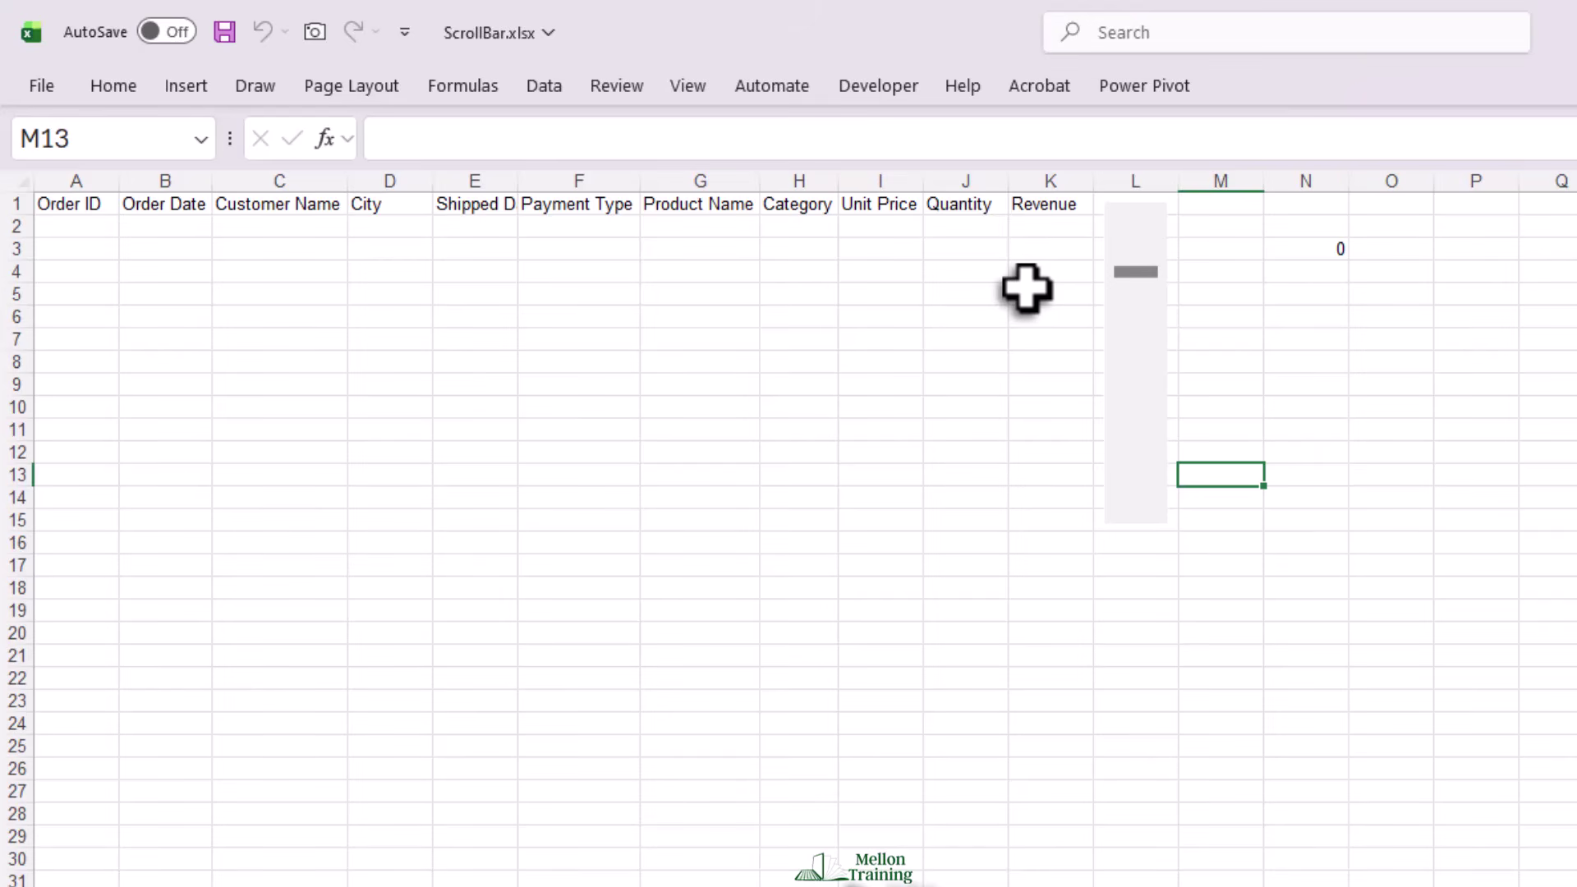
# Step: Set the scroll bar's minimum value to 1 and maximum value to 350 in Format Control
pyautogui.rightClick(1132, 457)
pyautogui.click(1227, 717)
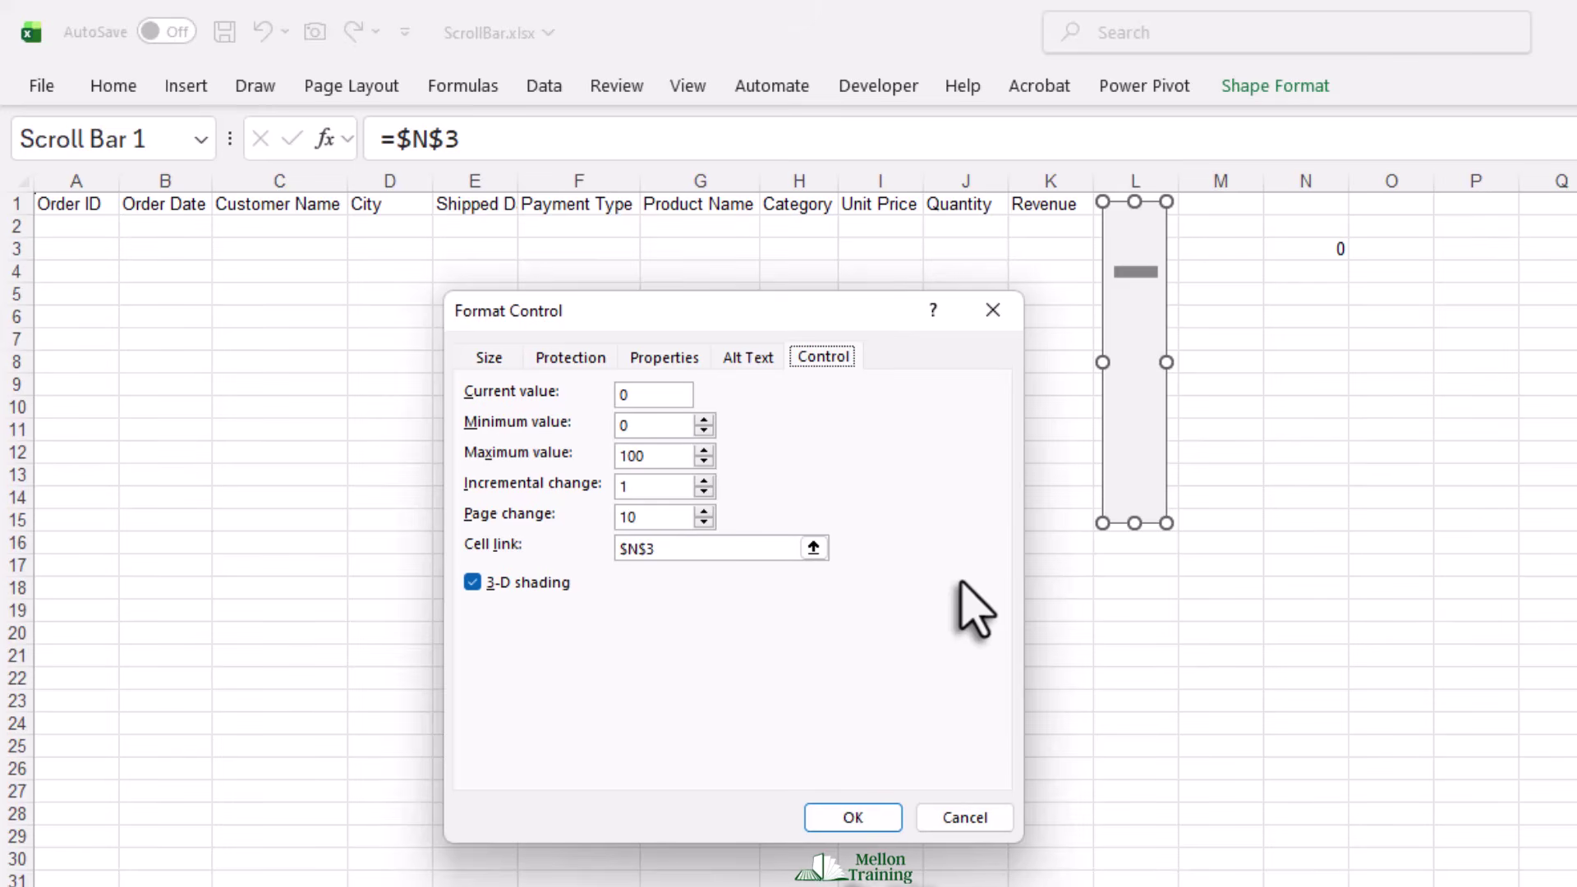
pyautogui.click(657, 425)
pyautogui.write('1')
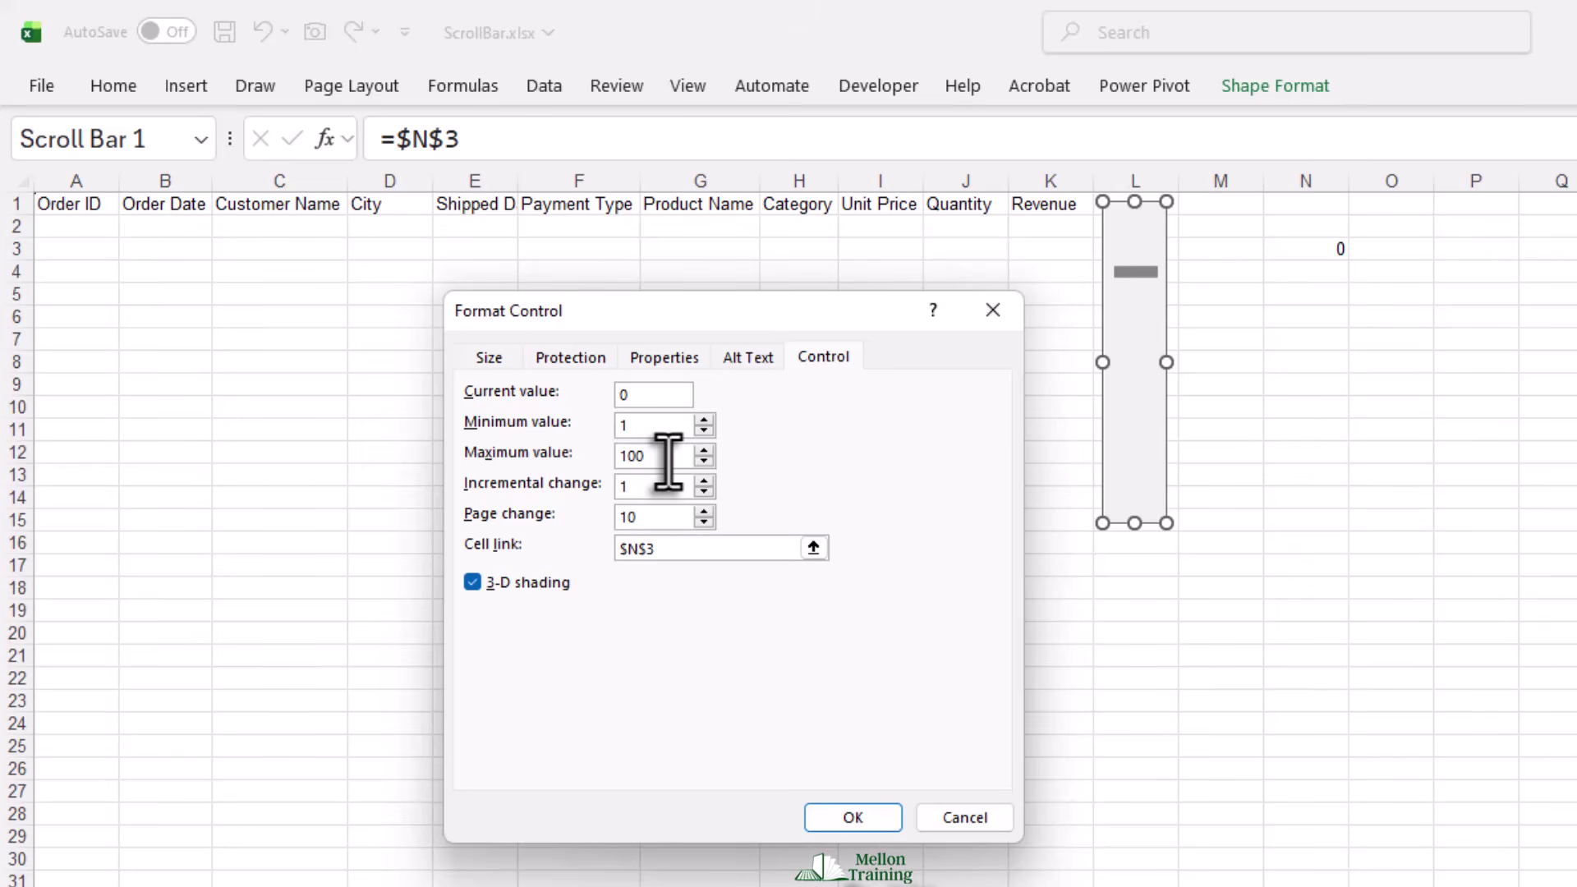
pyautogui.moveTo(668, 462); pyautogui.dragTo(598, 465)
pyautogui.write('350')
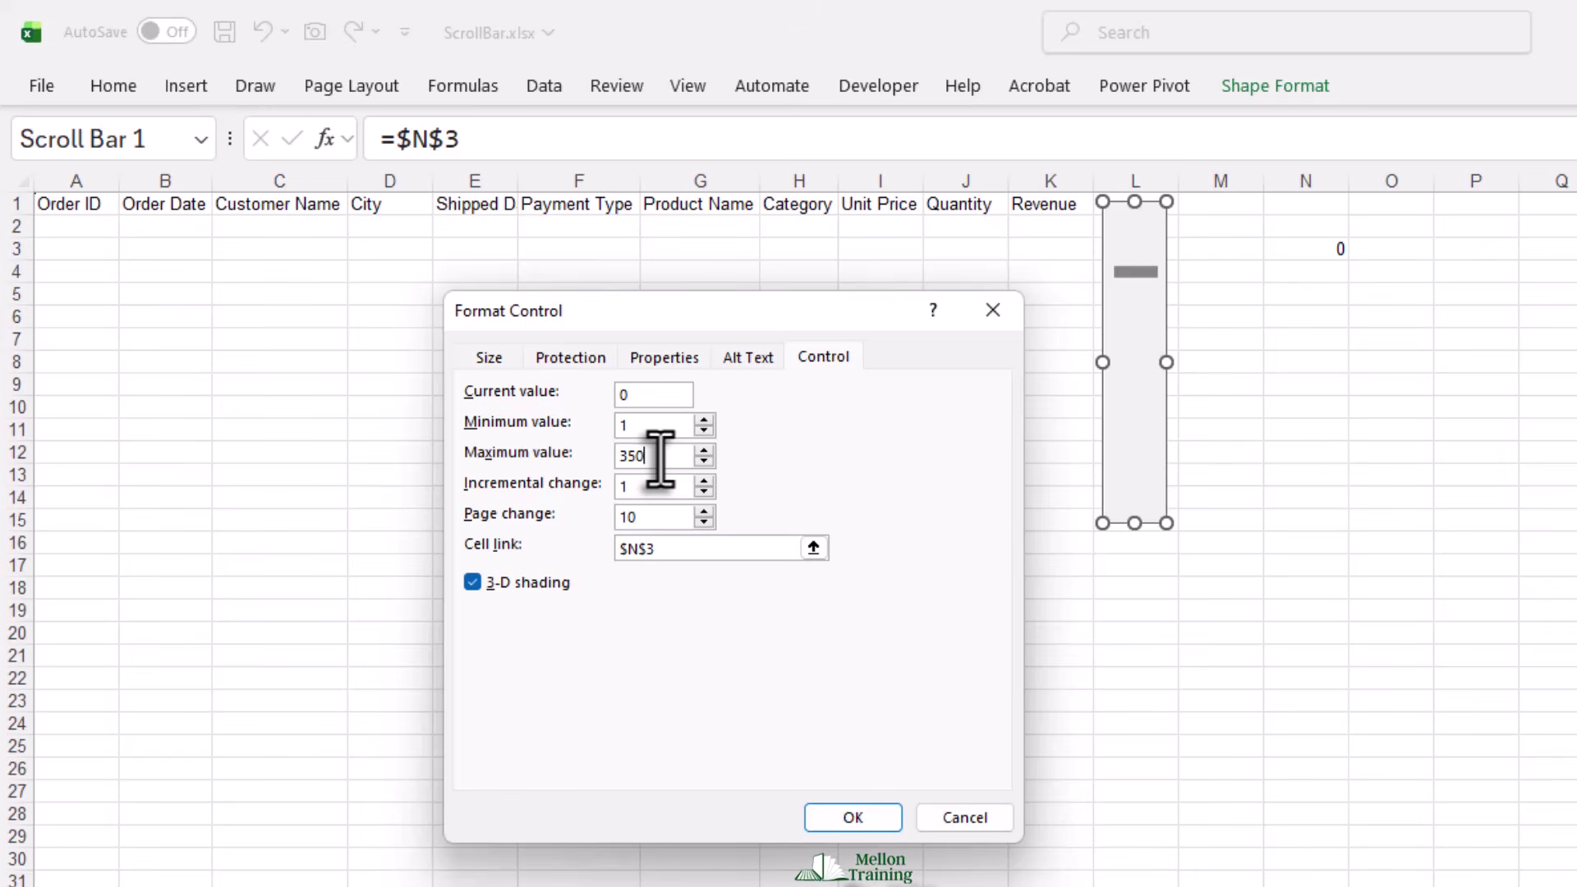
pyautogui.click(852, 819)
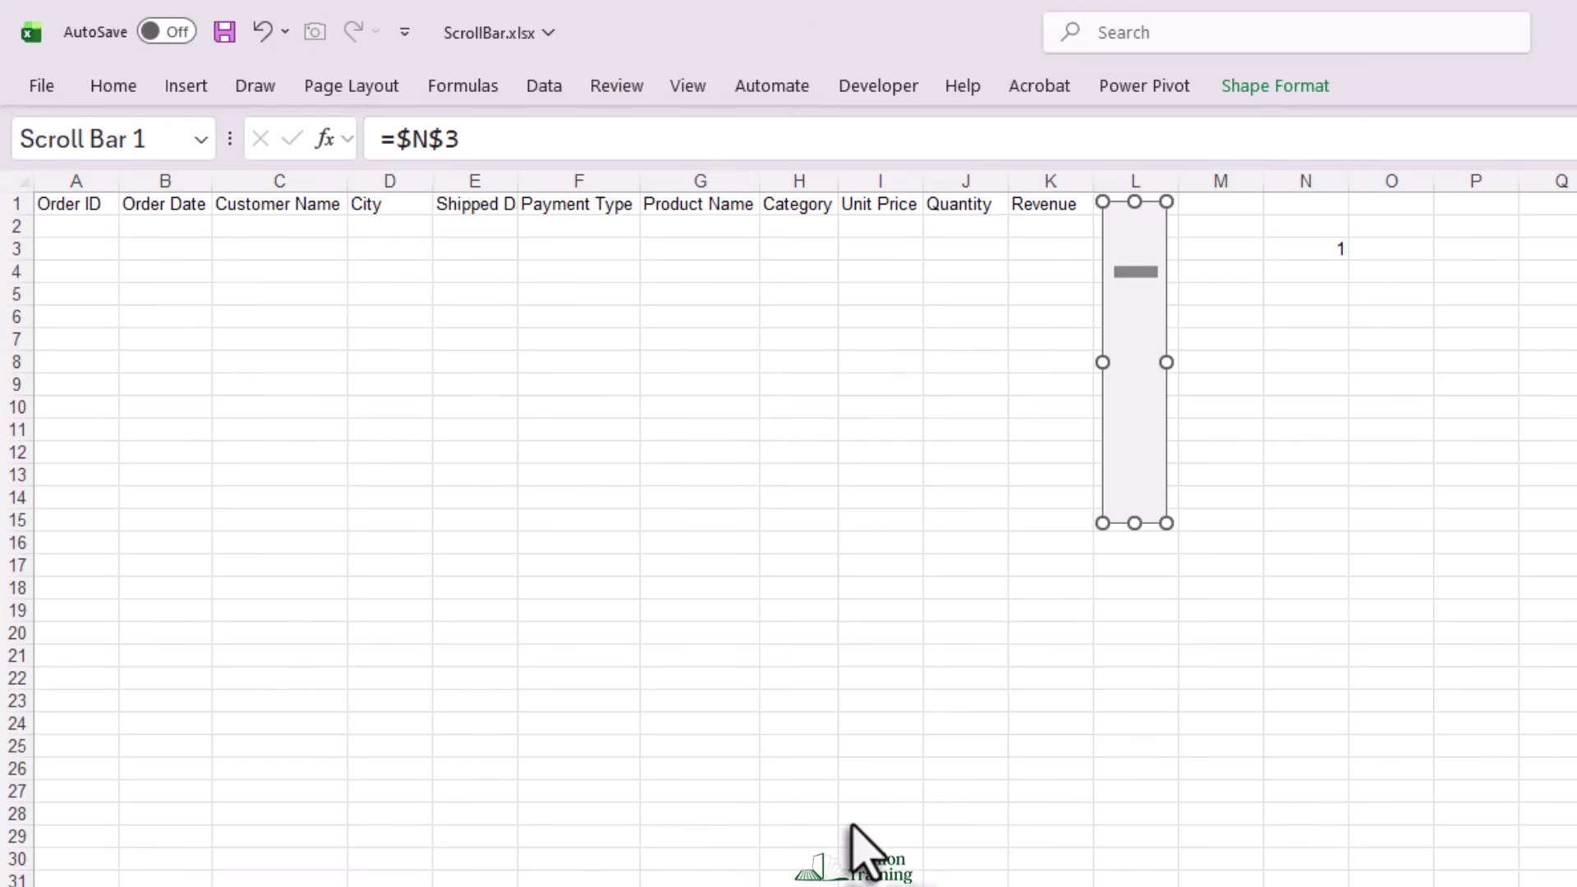
# Step: Start =OFFSET( in cell A2 via the =OFF suggestion and switch to the Dashboard sheet
pyautogui.click(82, 229)
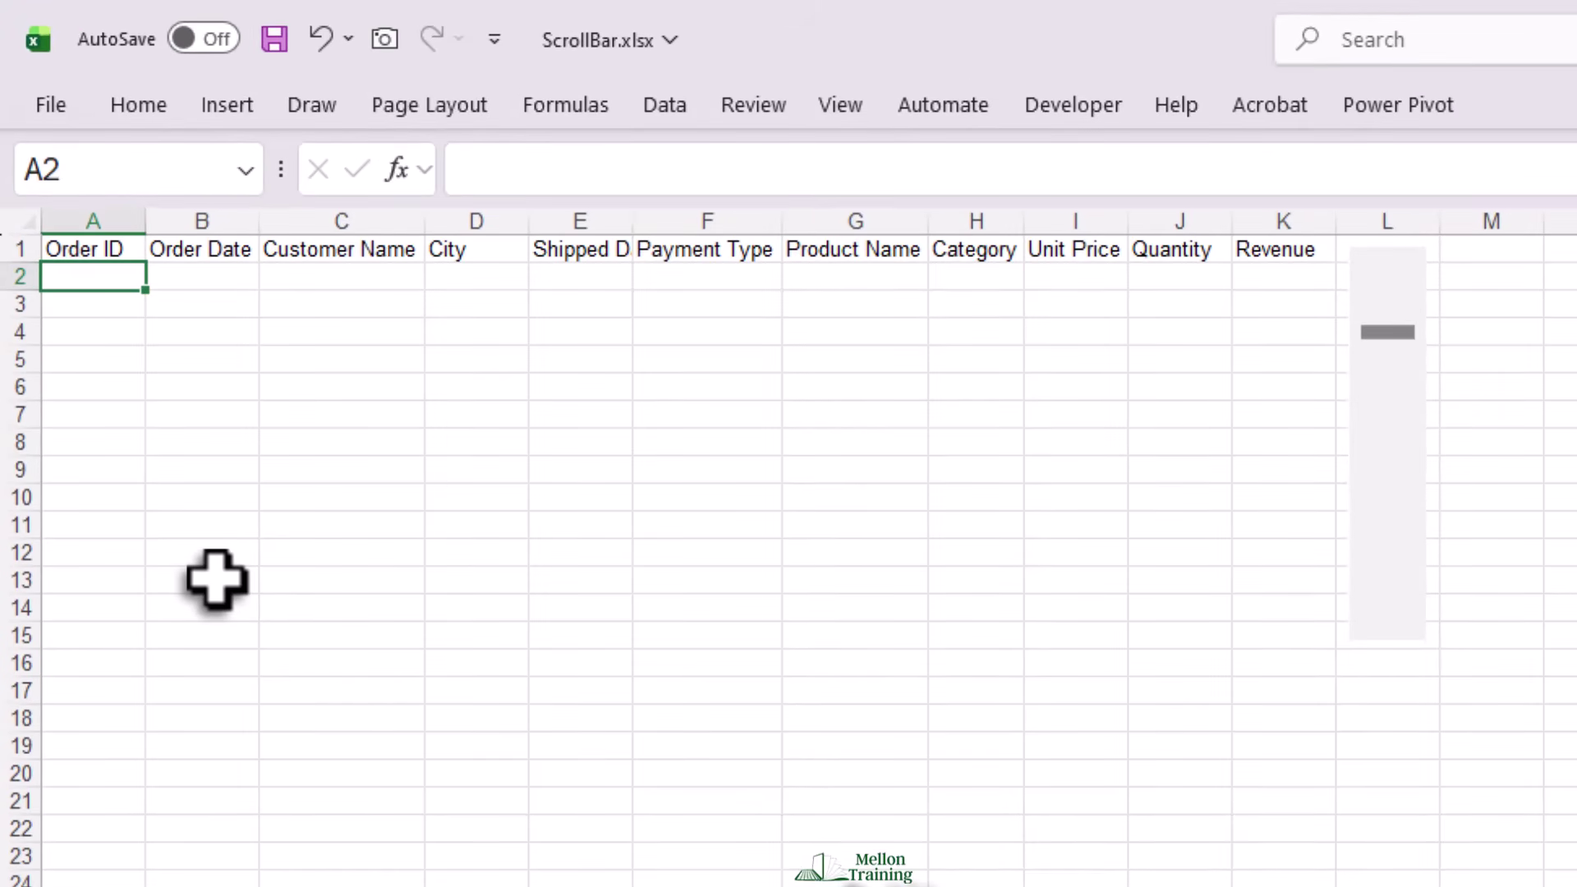
pyautogui.write('=OFF')
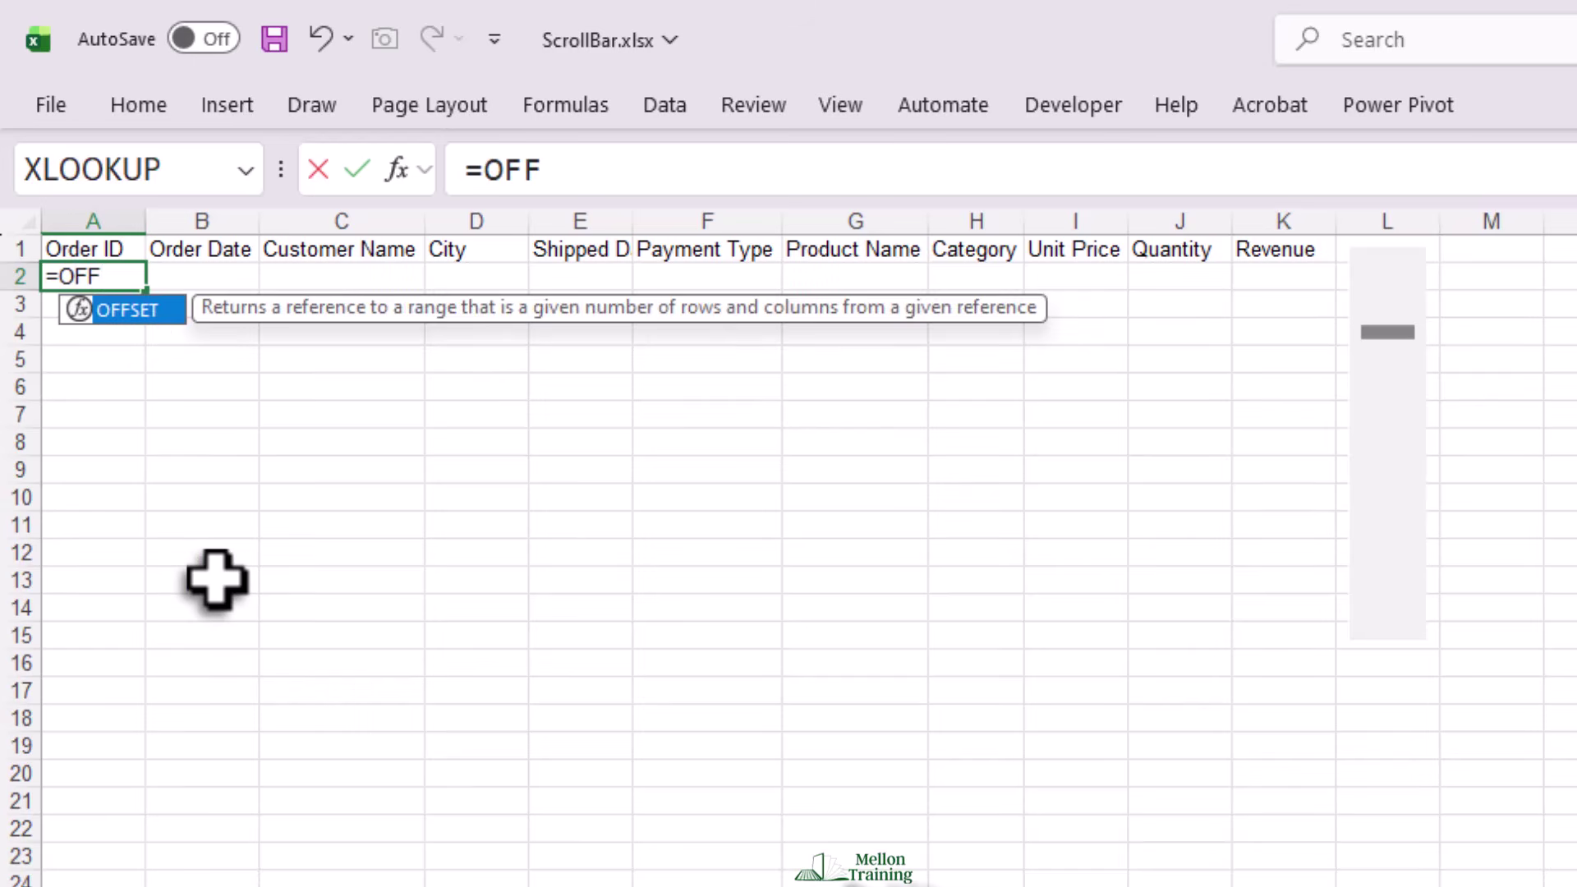
pyautogui.press('Tab')
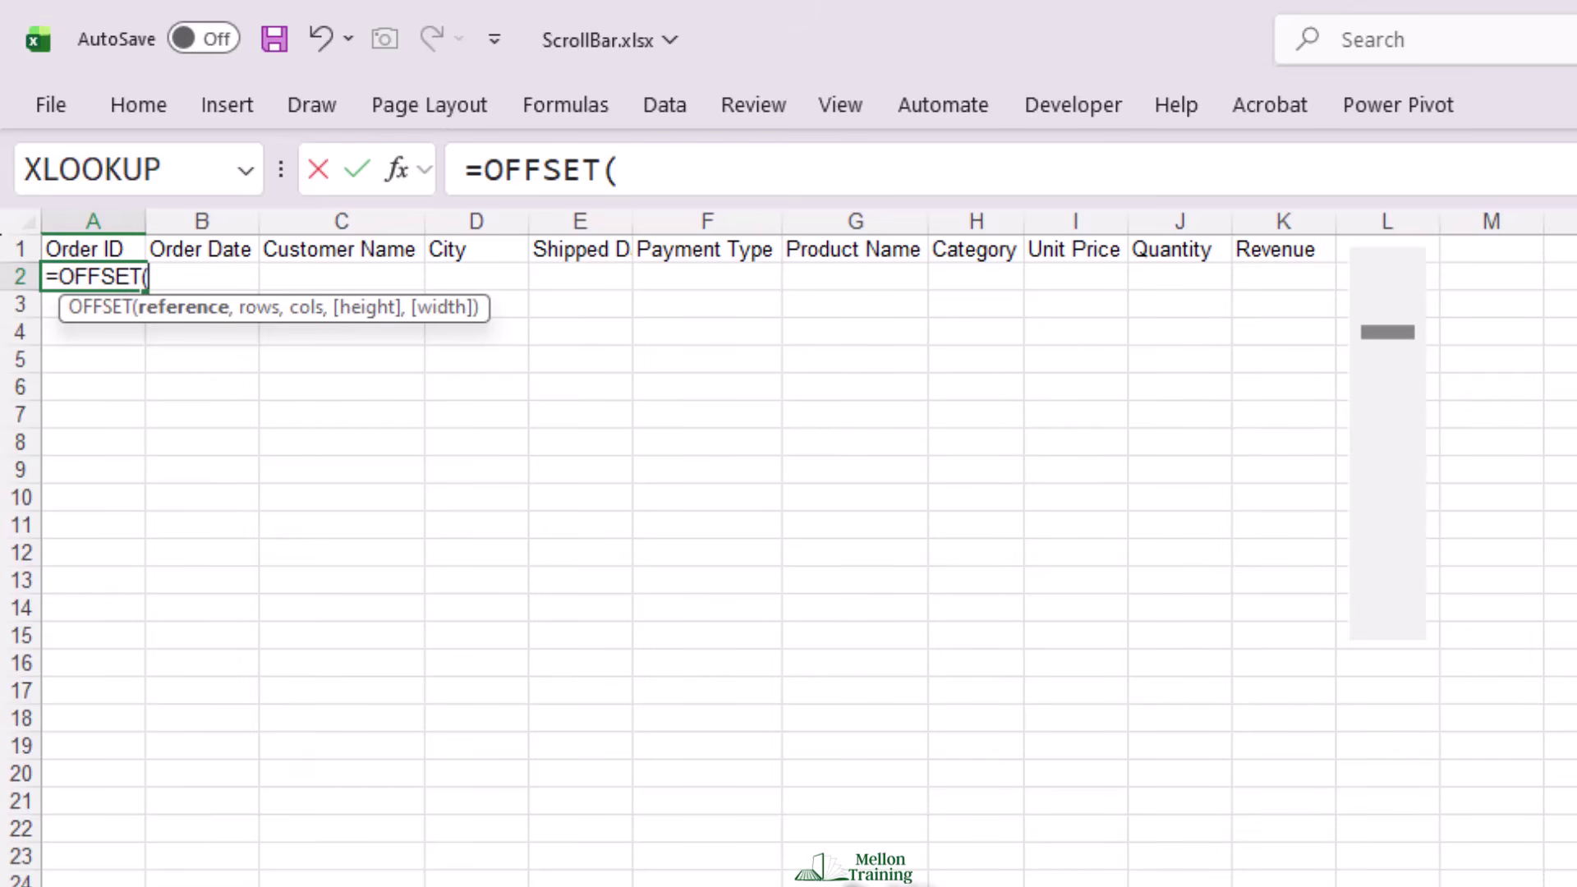
pyautogui.hotkey('ctrl', 'pagedown')
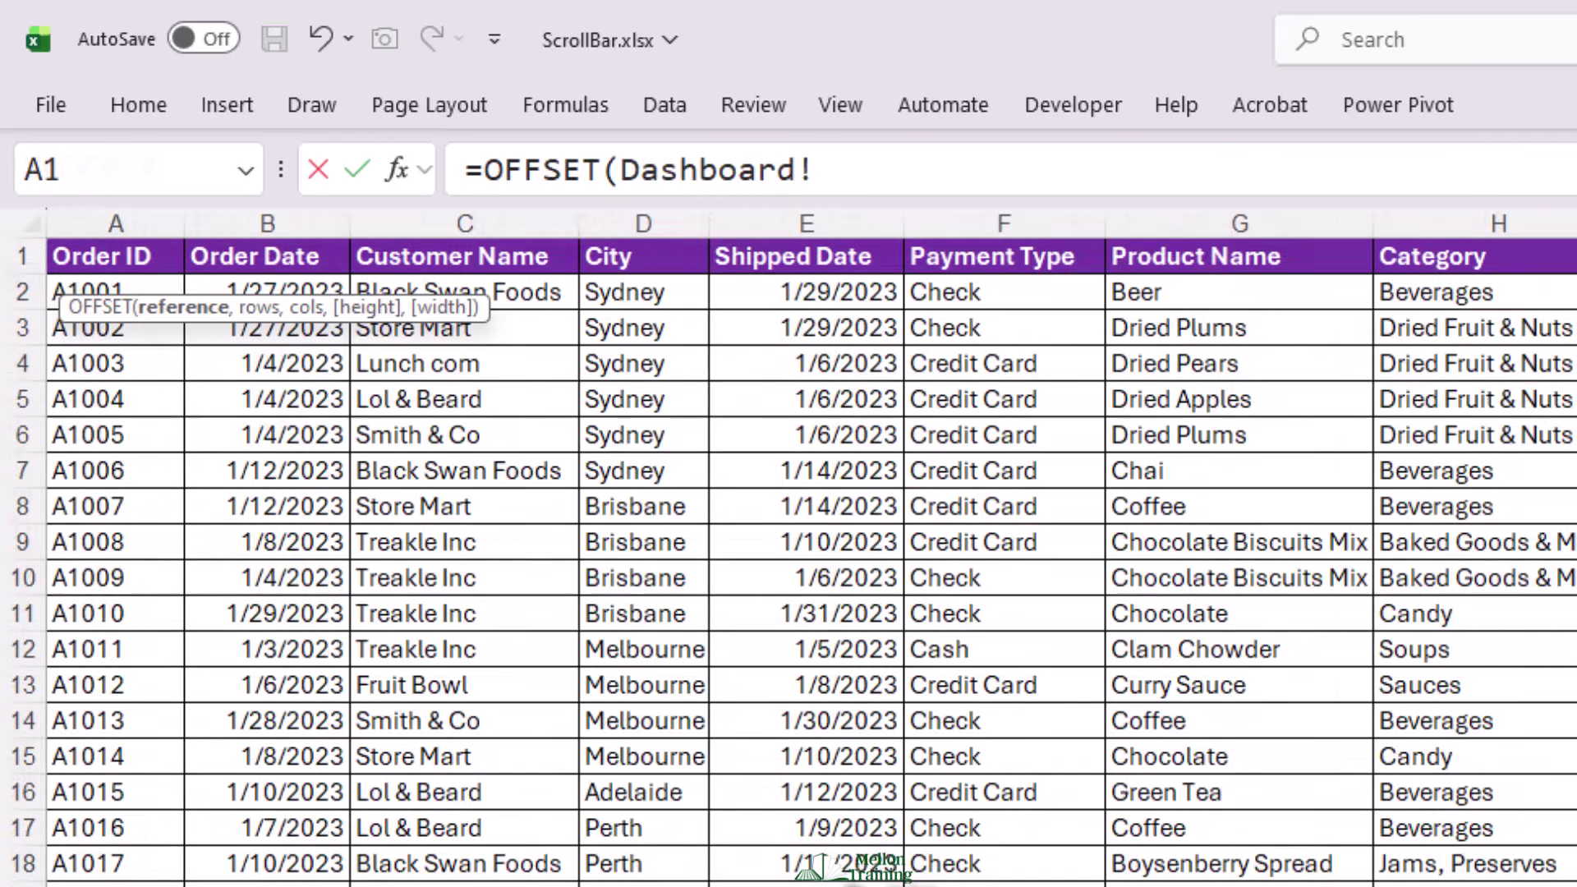
# Step: Use Dashboard!A2 as the OFFSET reference, followed by a comma
pyautogui.click(145, 280)
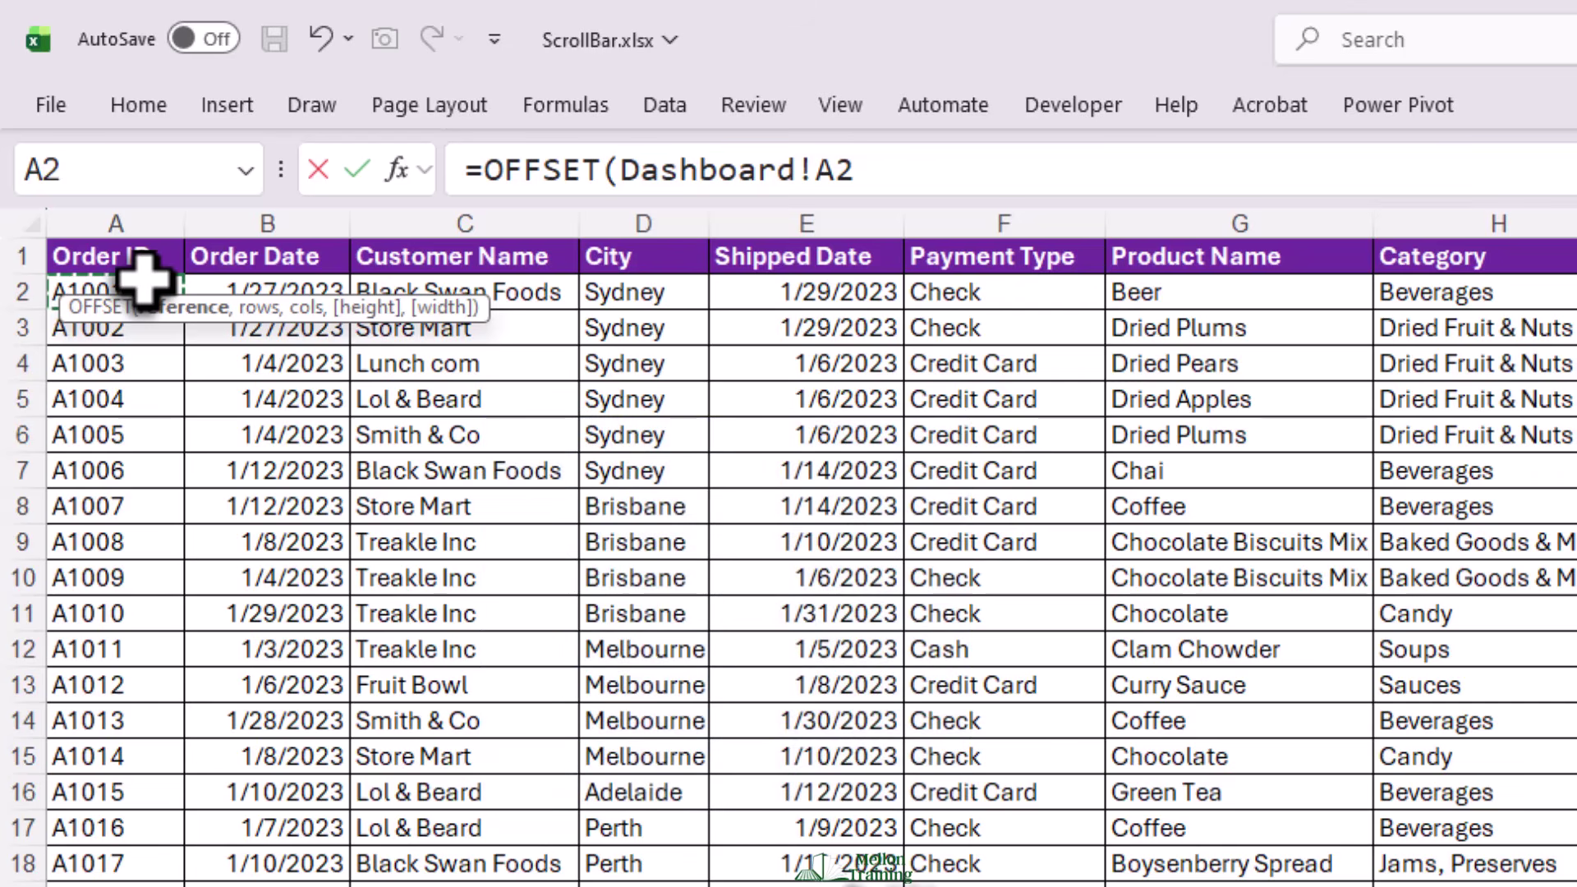
pyautogui.write(',')
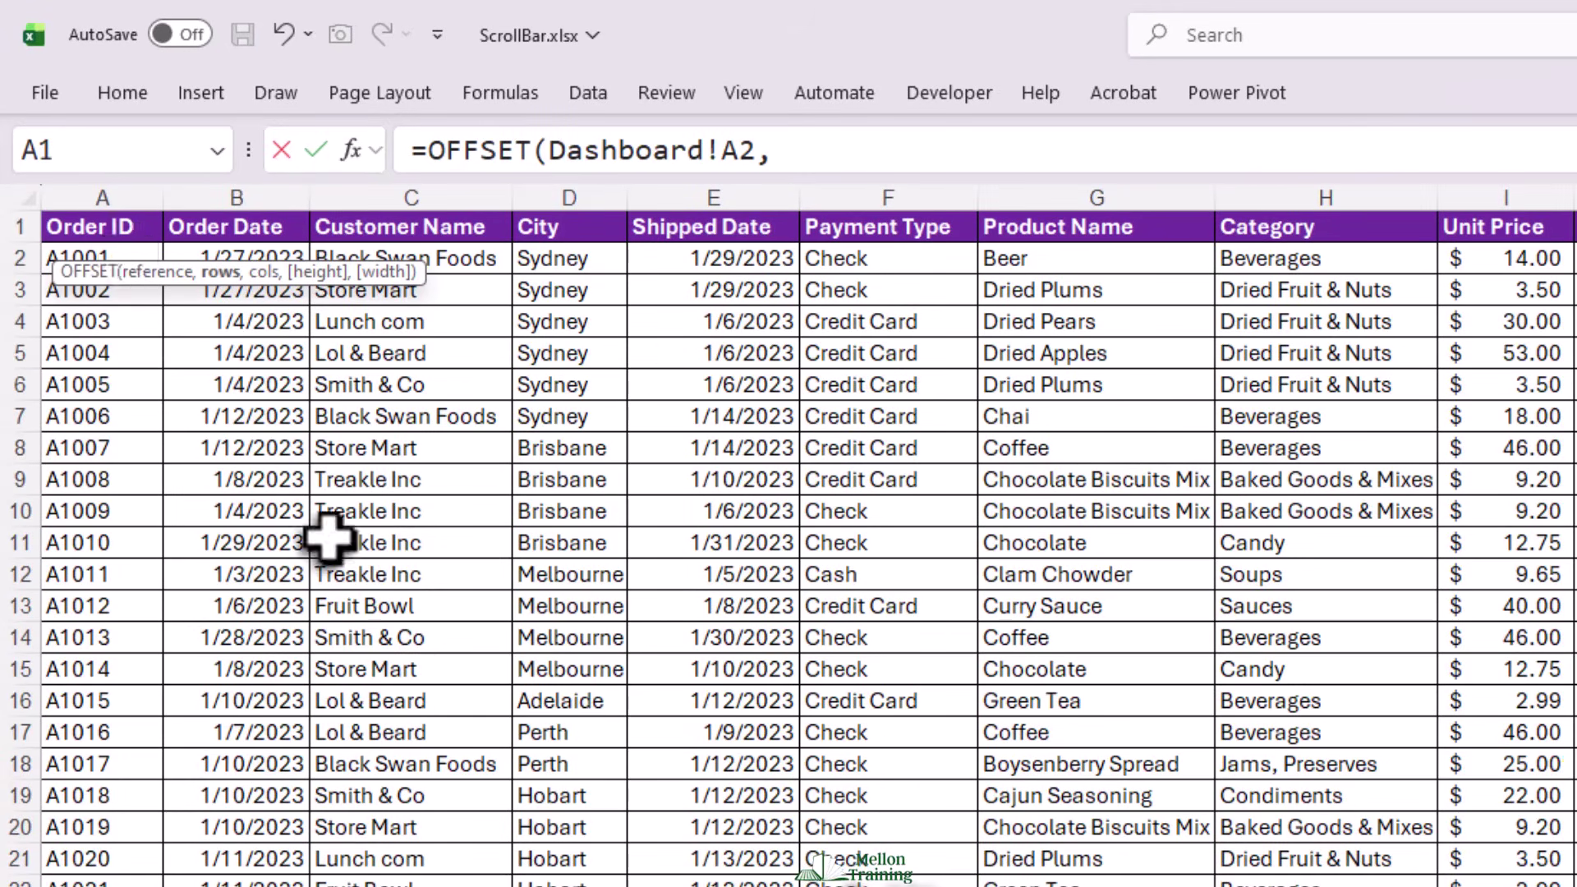
# Step: Complete A2 as =OFFSET(Dashboard!A2,'Dashboard NEW'!$N$3,0) and enter it
pyautogui.click(395, 884)
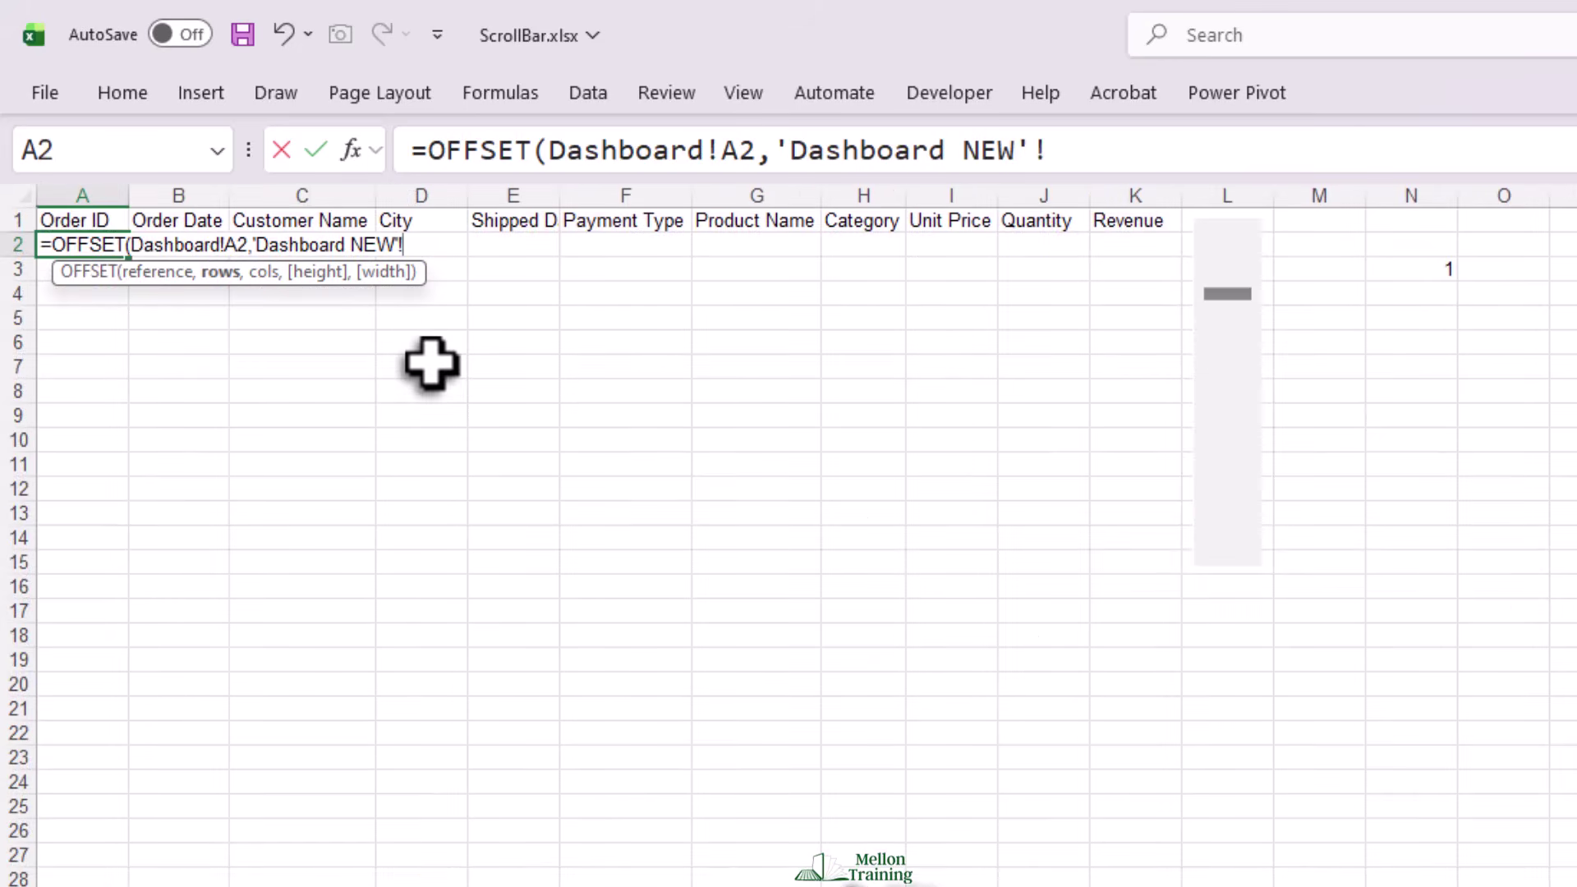
pyautogui.click(1413, 274)
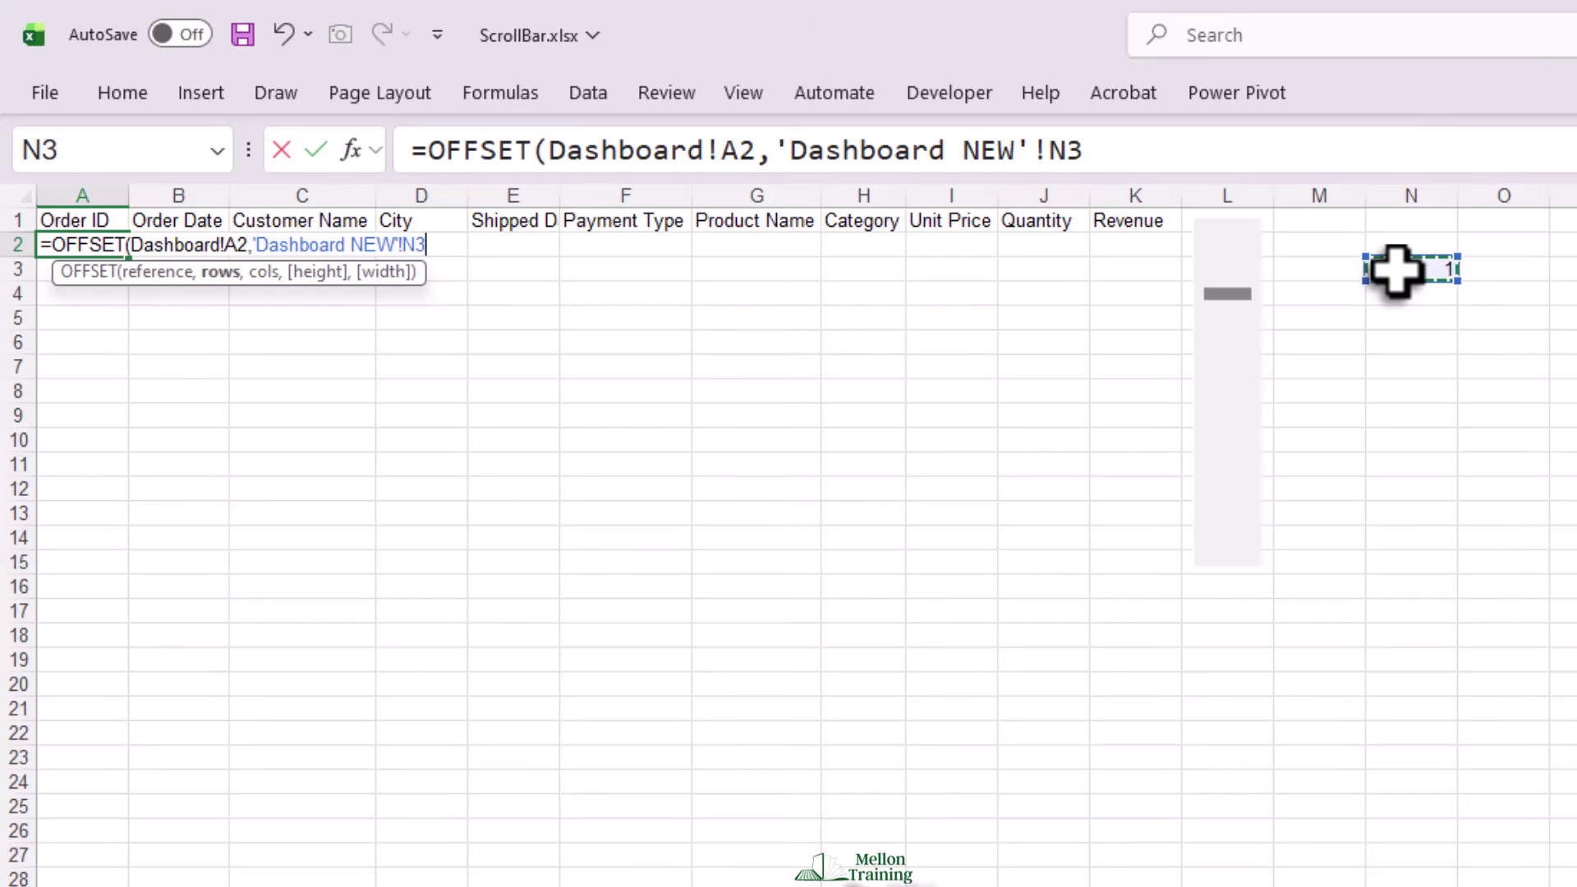
pyautogui.write(',')
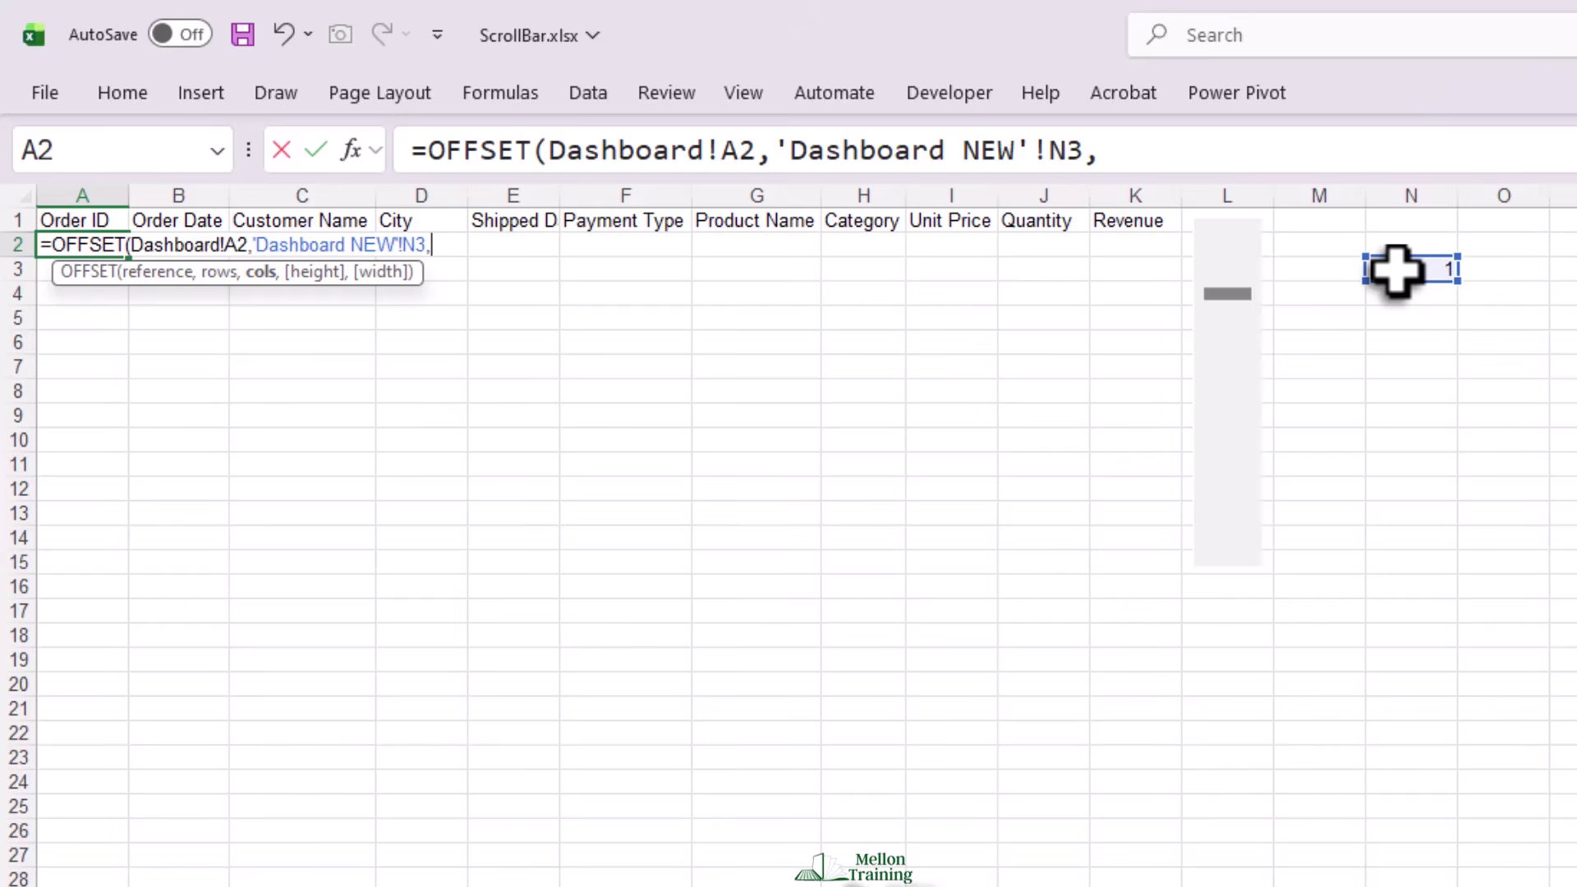
pyautogui.write('0')
pyautogui.click(415, 246)
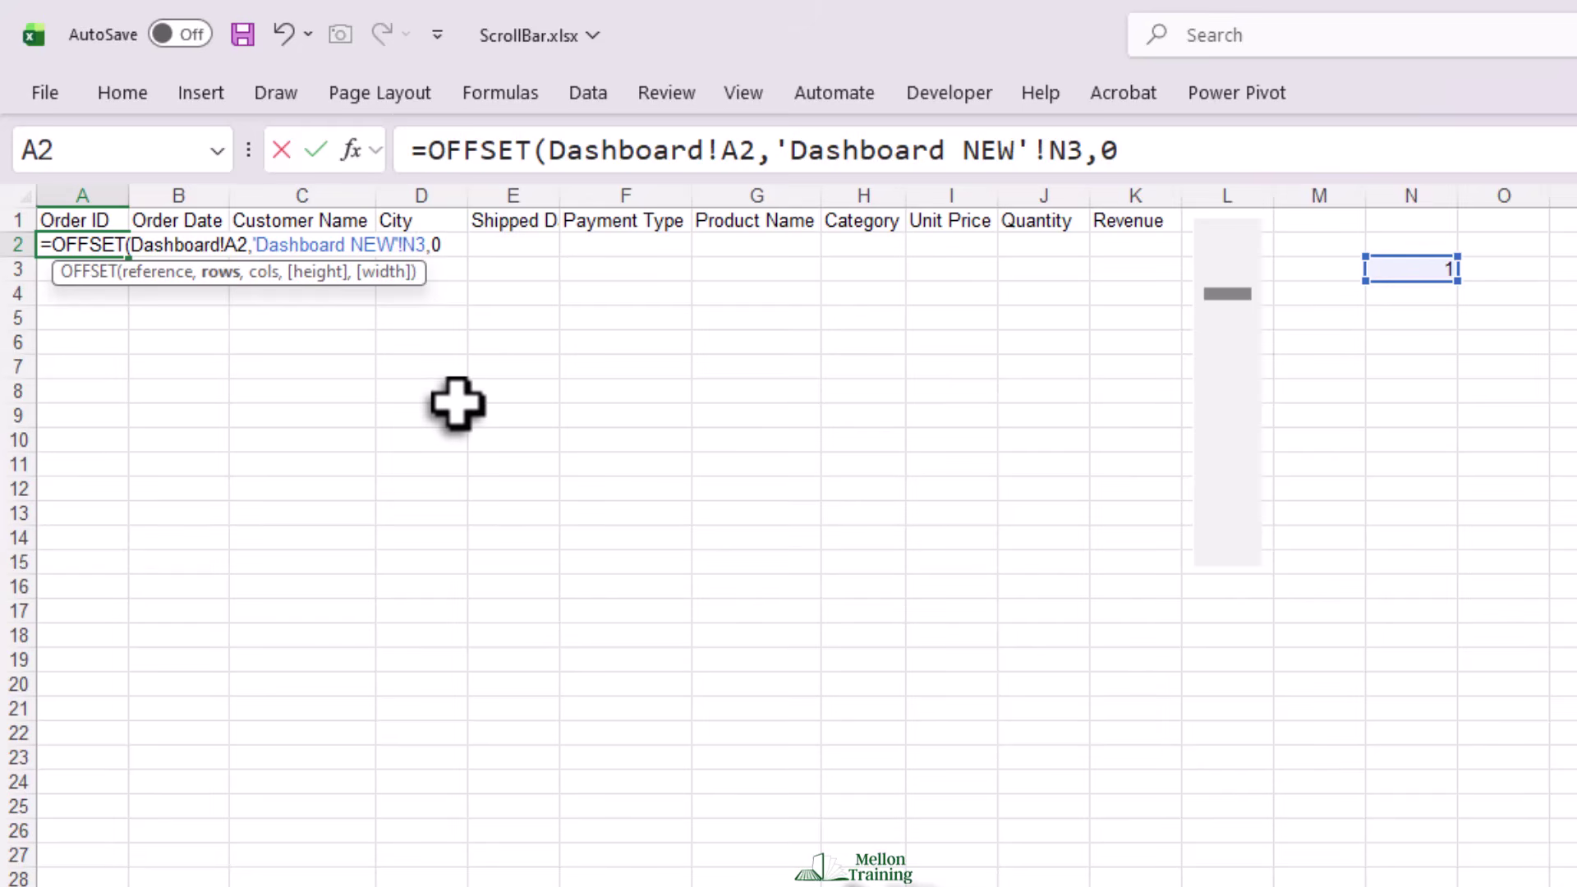
pyautogui.press('F4')
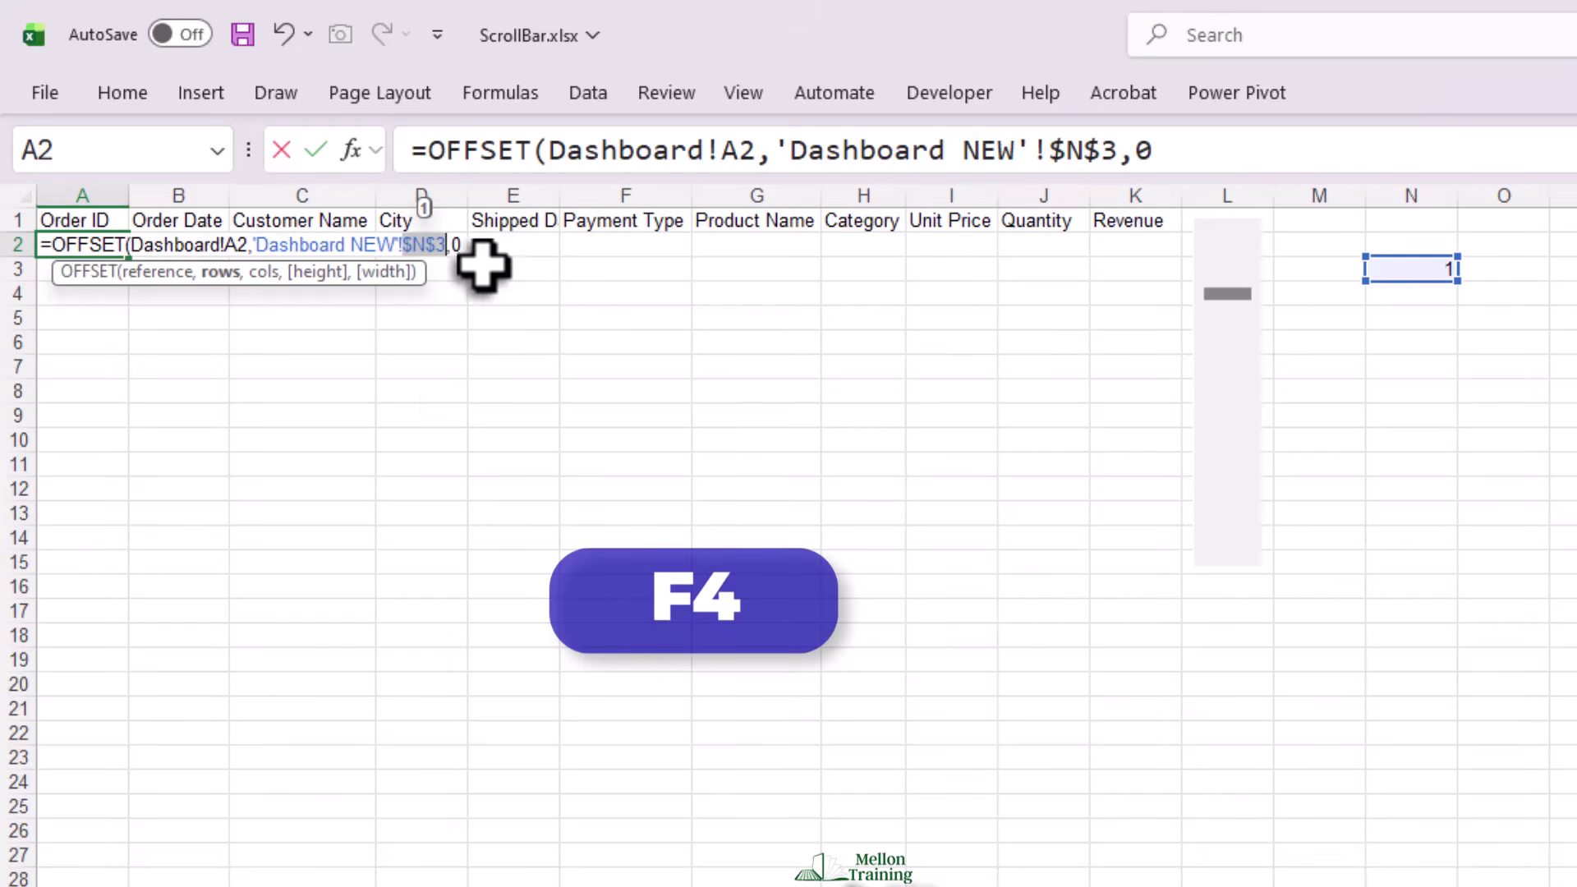
pyautogui.click(462, 246)
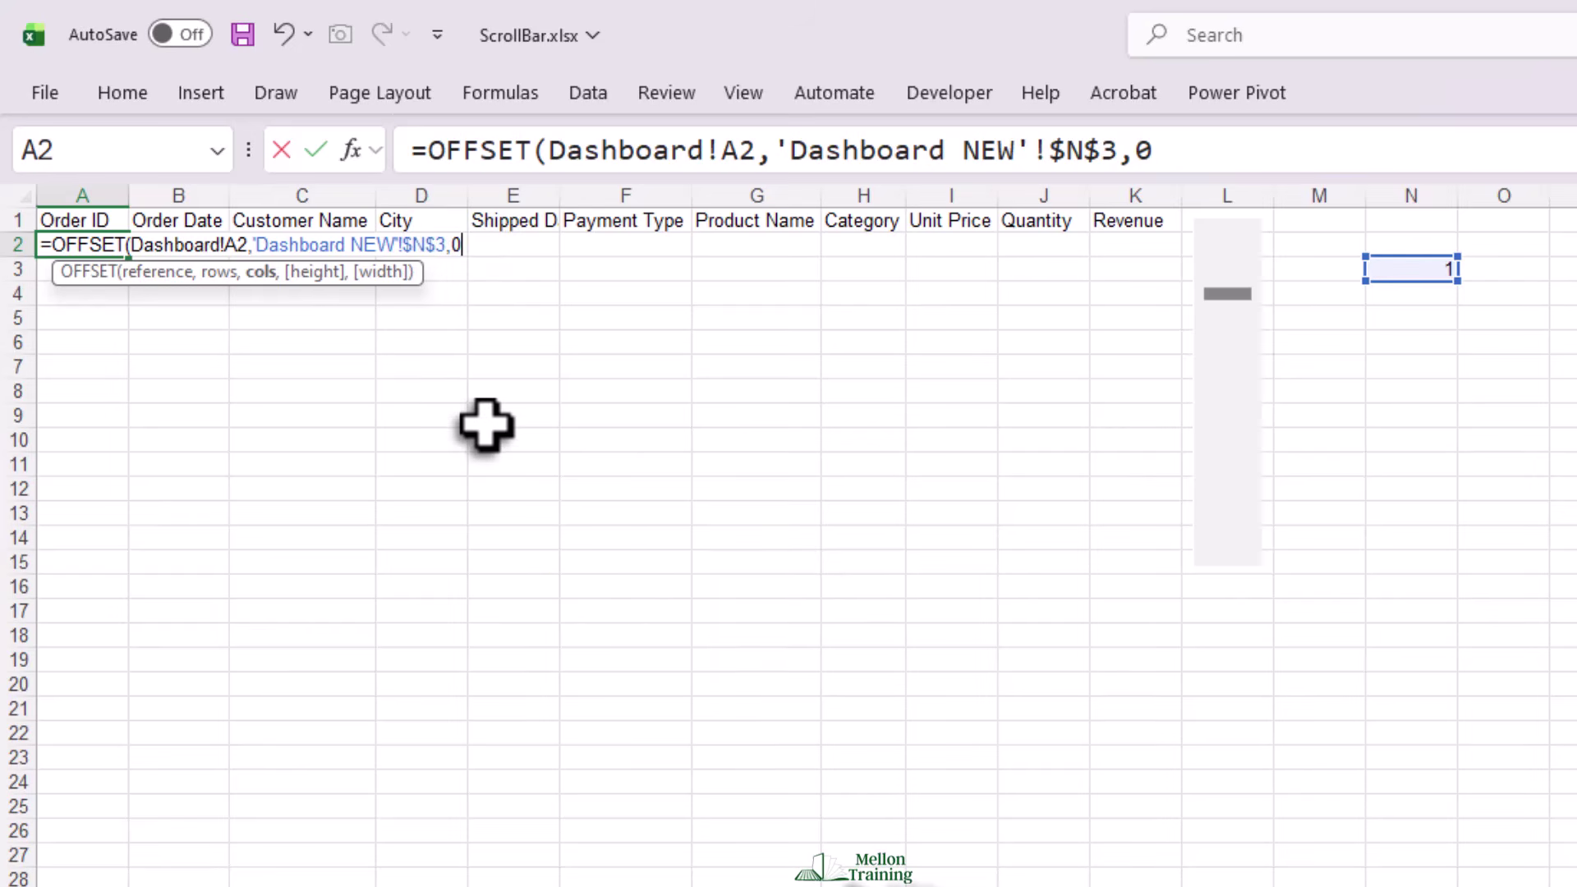
pyautogui.write(')')
pyautogui.press('Return')
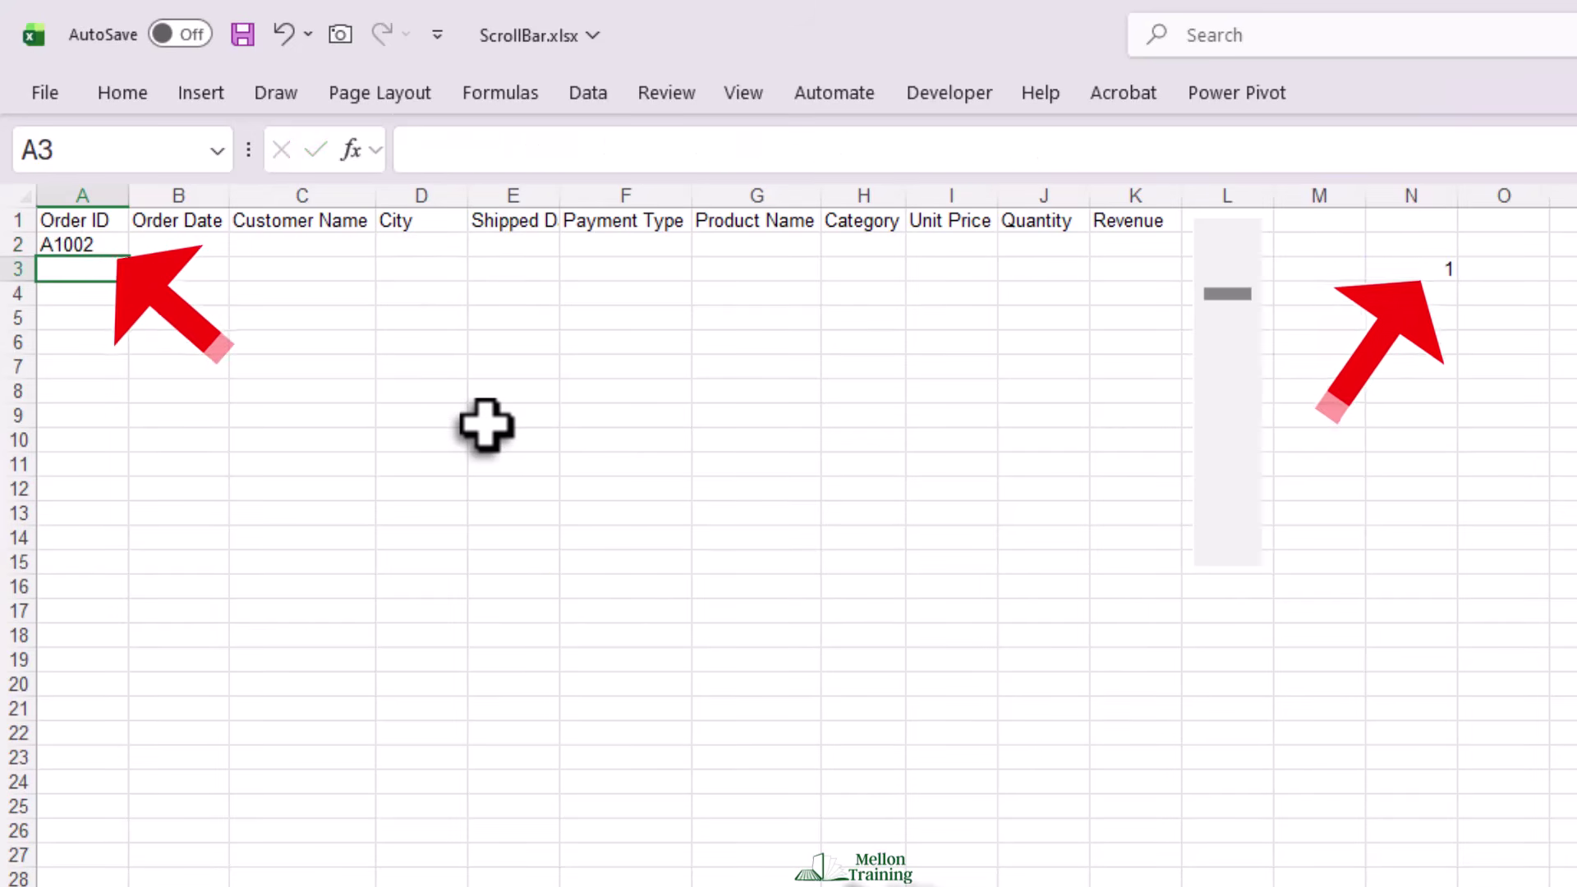
# Step: Use the scroll bar to step the table forward to order A1012
pyautogui.click(1230, 549)
pyautogui.click(1229, 548)
pyautogui.click(1229, 547)
pyautogui.click(1229, 547)
pyautogui.click(1229, 547)
pyautogui.click(1229, 547)
pyautogui.click(1229, 547)
pyautogui.click(1229, 548)
pyautogui.click(1229, 547)
pyautogui.click(1230, 547)
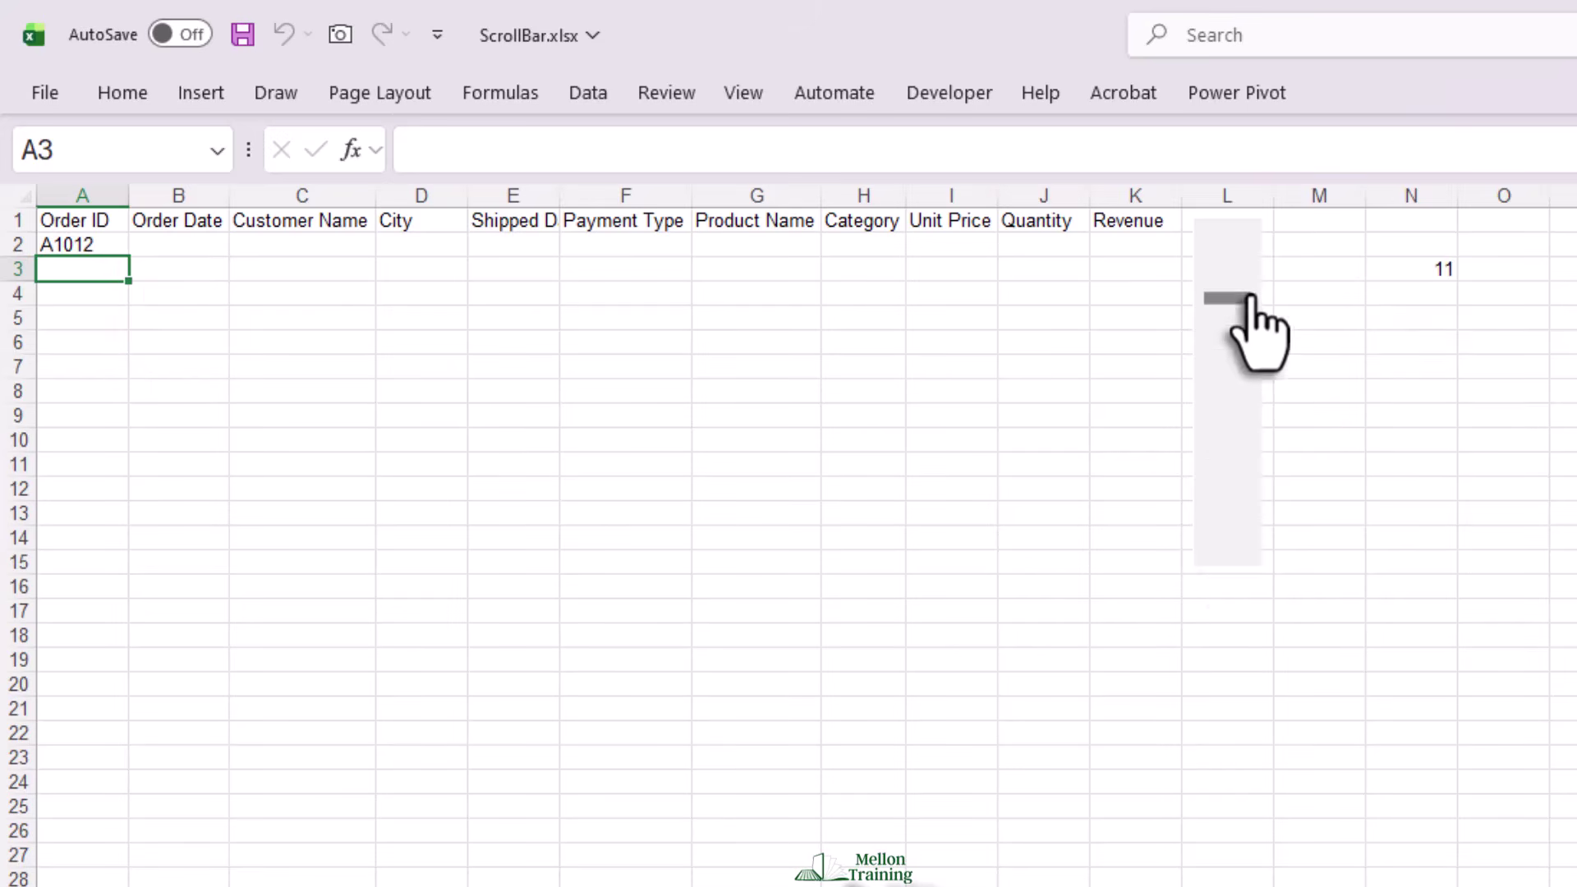
pyautogui.click(1236, 240)
pyautogui.moveTo(1236, 240); pyautogui.dragTo(1234, 246)
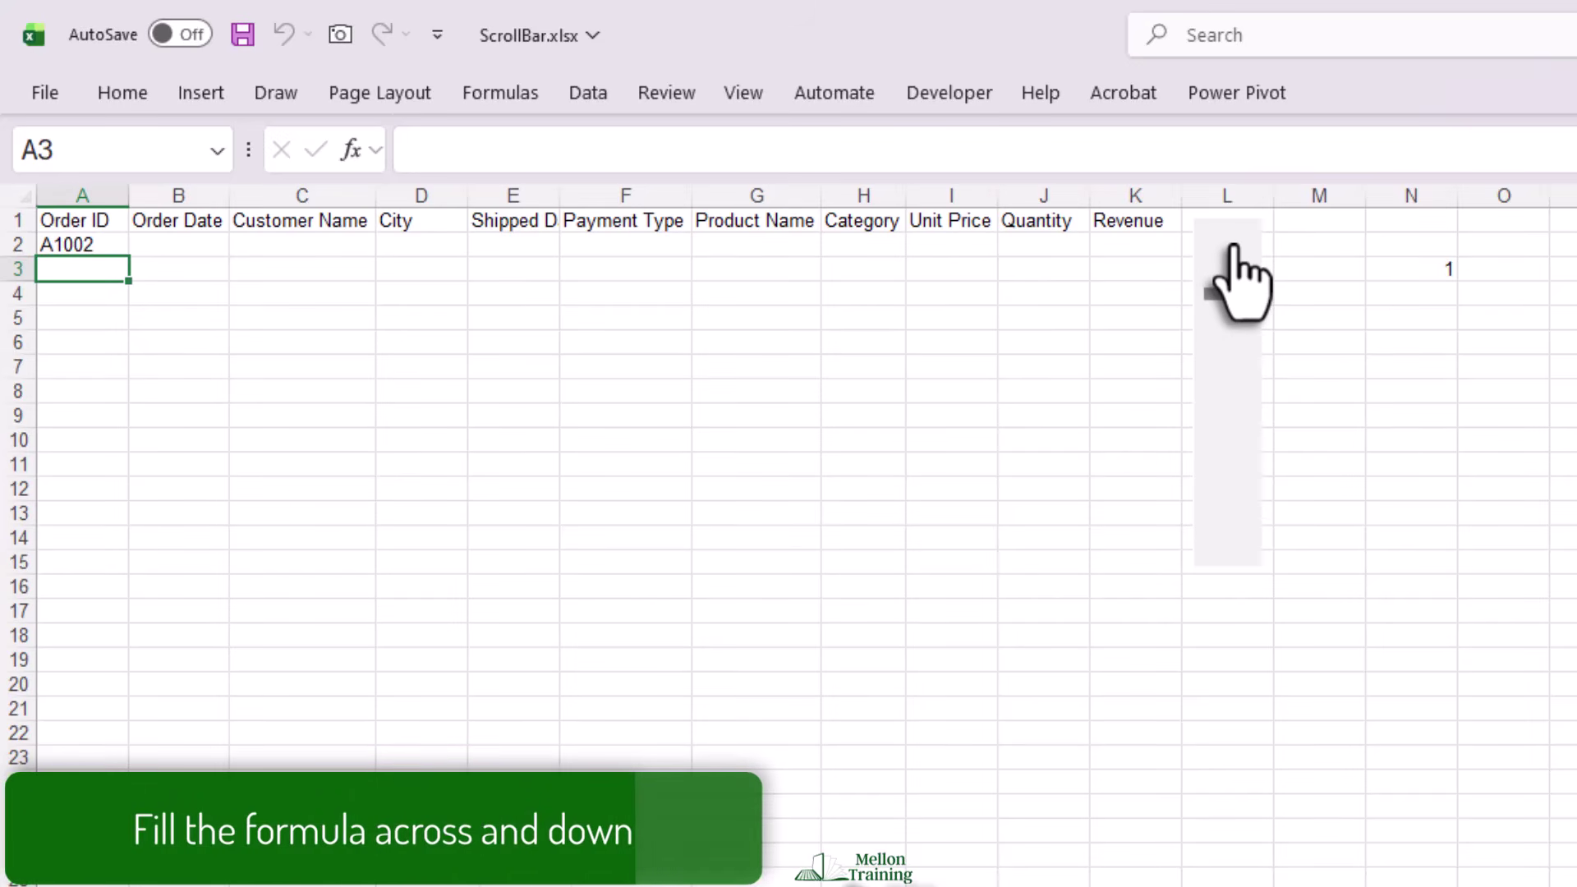
# Step: Fill the A2 OFFSET formula across to K2 and down to row 15
pyautogui.click(91, 247)
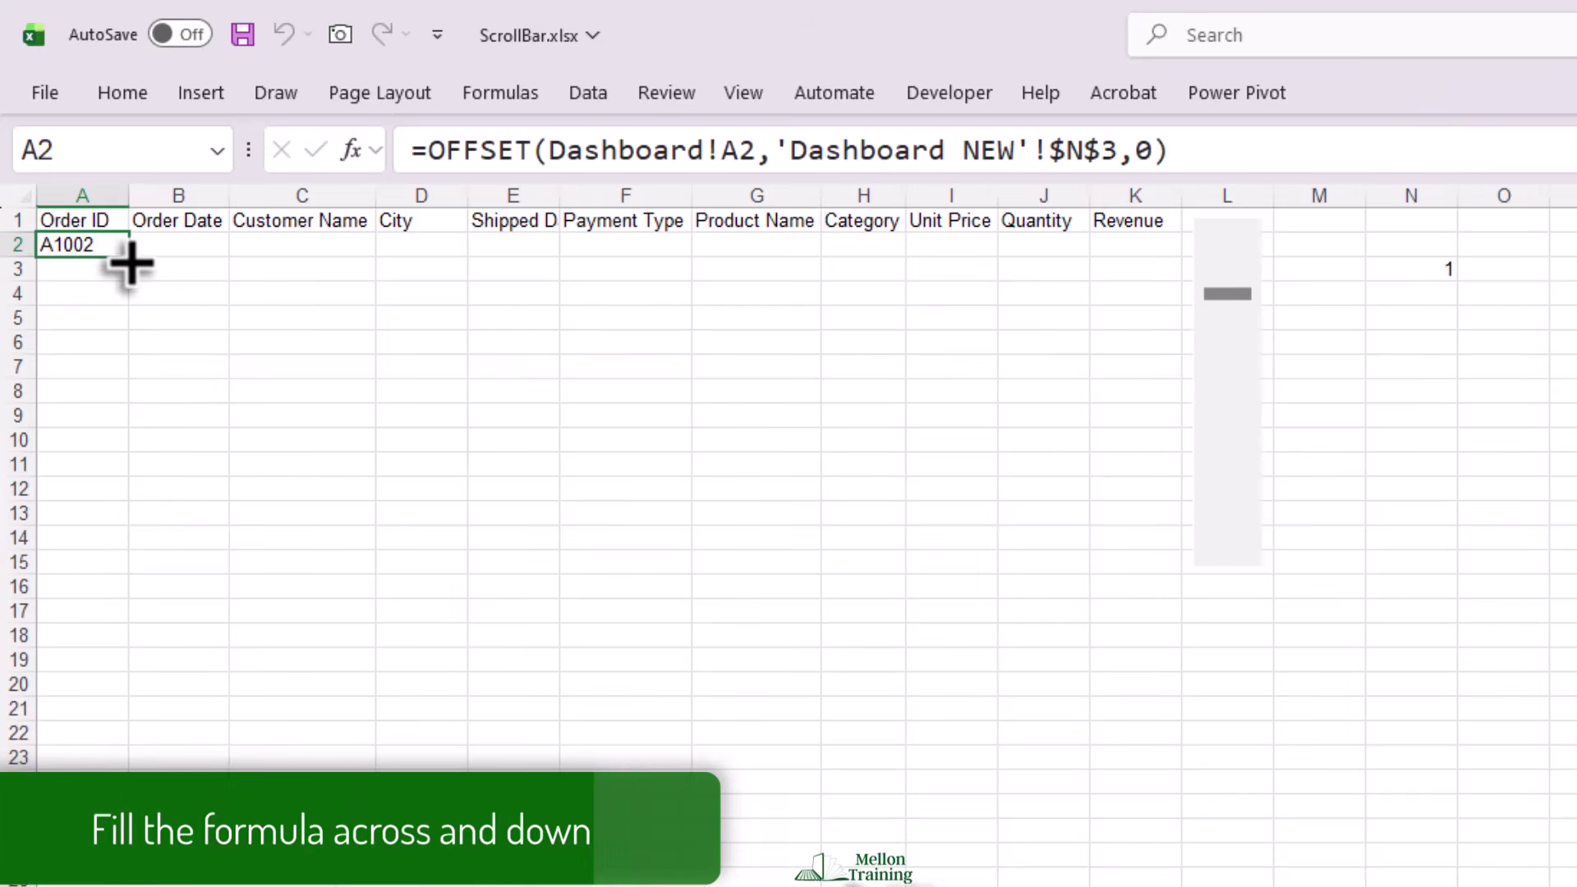
pyautogui.moveTo(129, 256); pyautogui.dragTo(1158, 274)
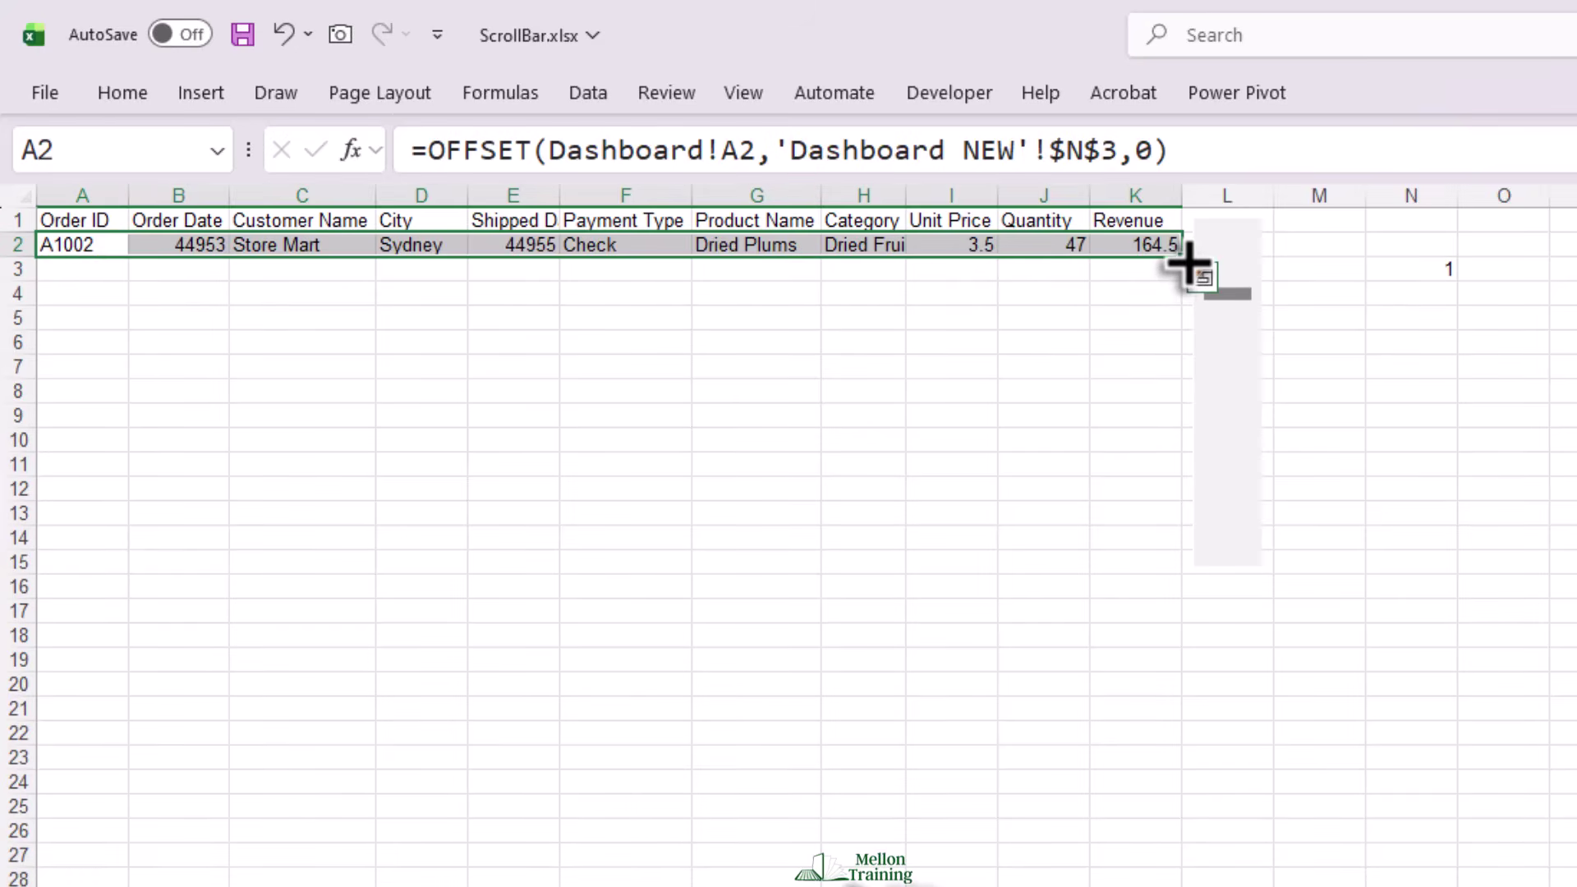
pyautogui.moveTo(1189, 264); pyautogui.dragTo(1177, 587)
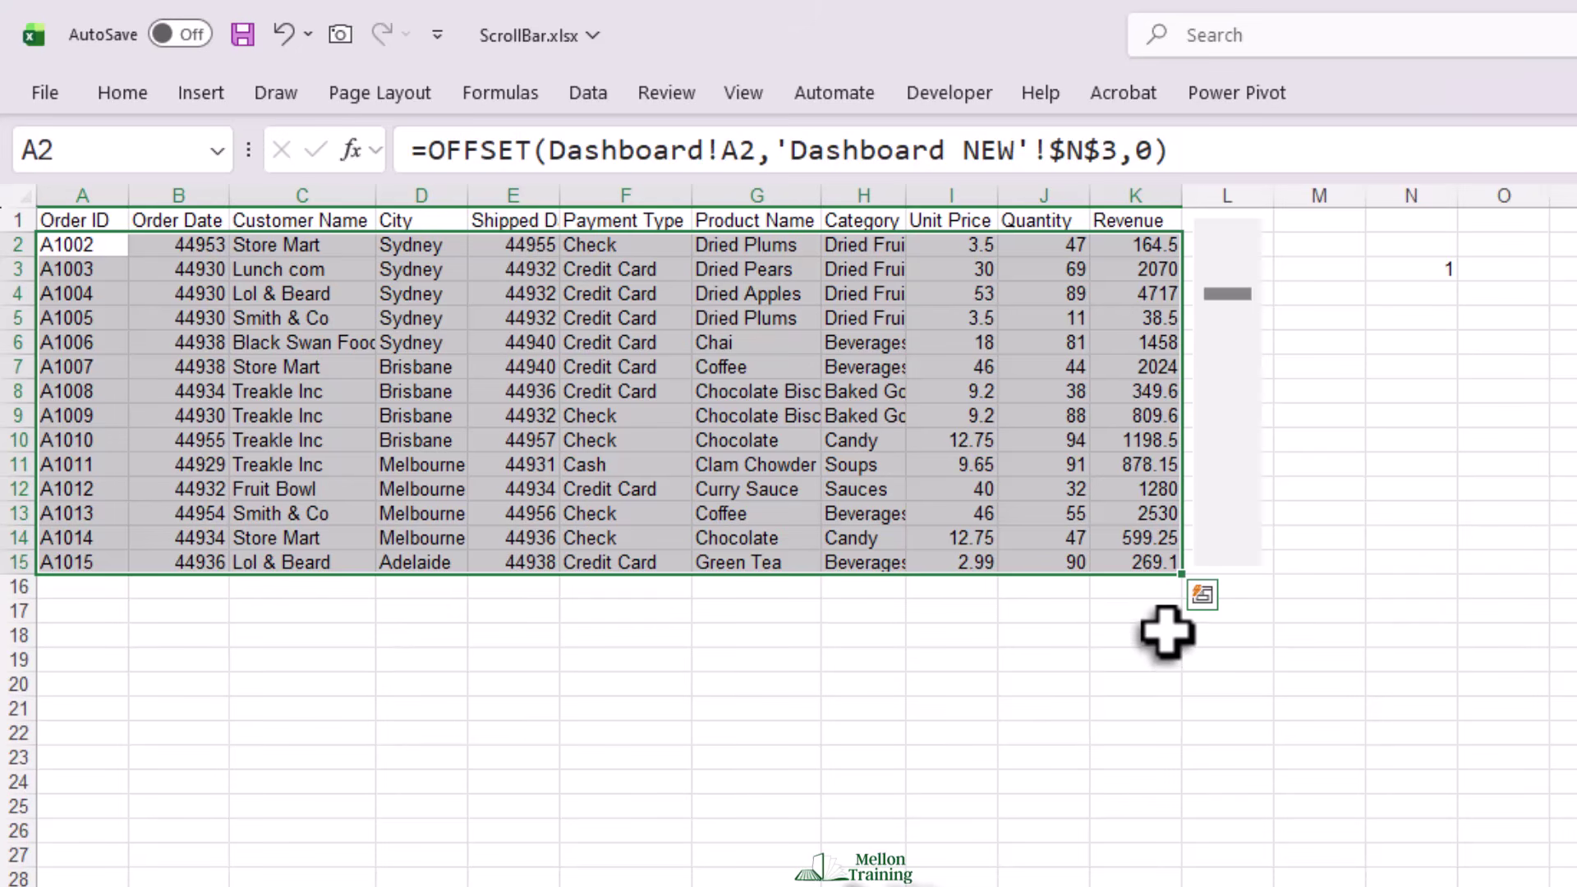
pyautogui.click(1226, 555)
pyautogui.click(1226, 555)
pyautogui.moveTo(1226, 554); pyautogui.dragTo(1227, 536)
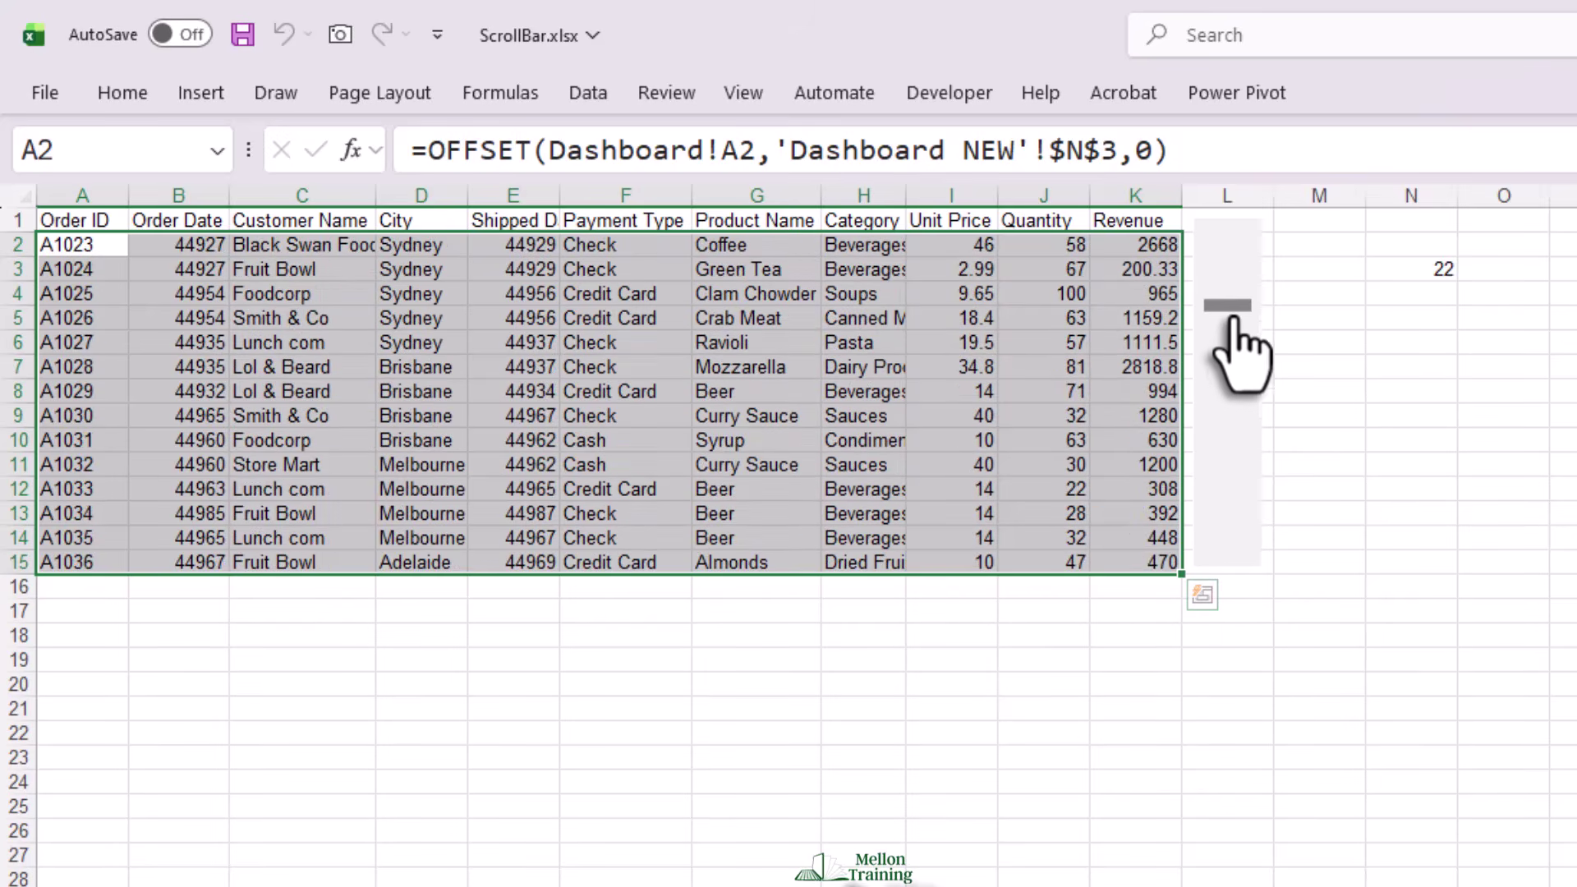
pyautogui.moveTo(1228, 306); pyautogui.dragTo(1245, 226)
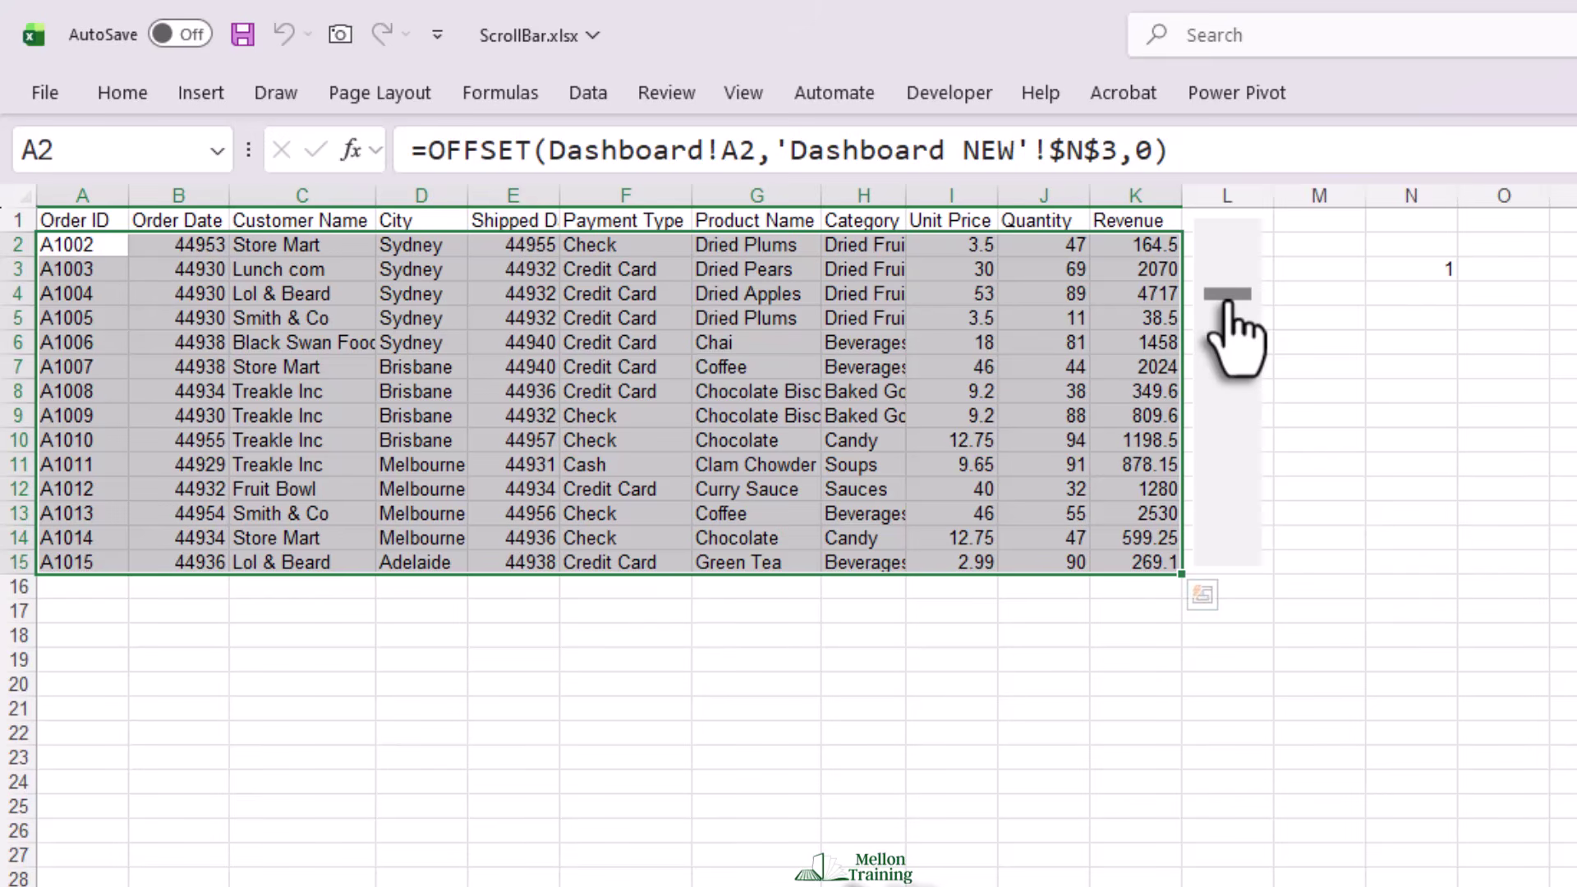
pyautogui.moveTo(969, 241); pyautogui.dragTo(1141, 553)
# Step: Apply dollar accounting format to the selected Unit Price, Quantity and Revenue values
pyautogui.click(125, 97)
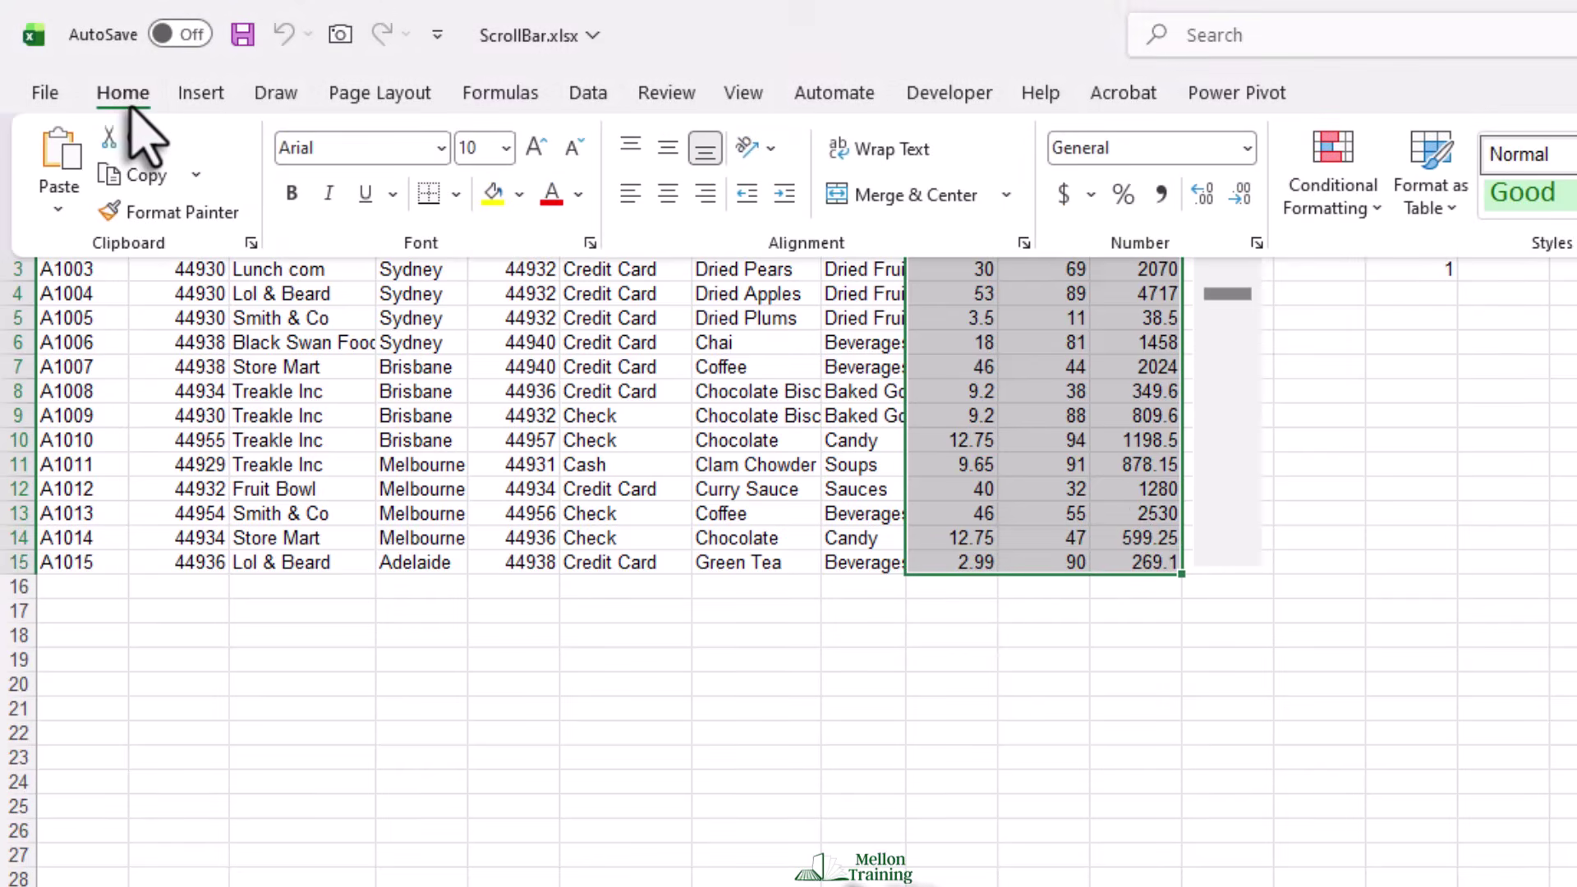
pyautogui.click(1064, 198)
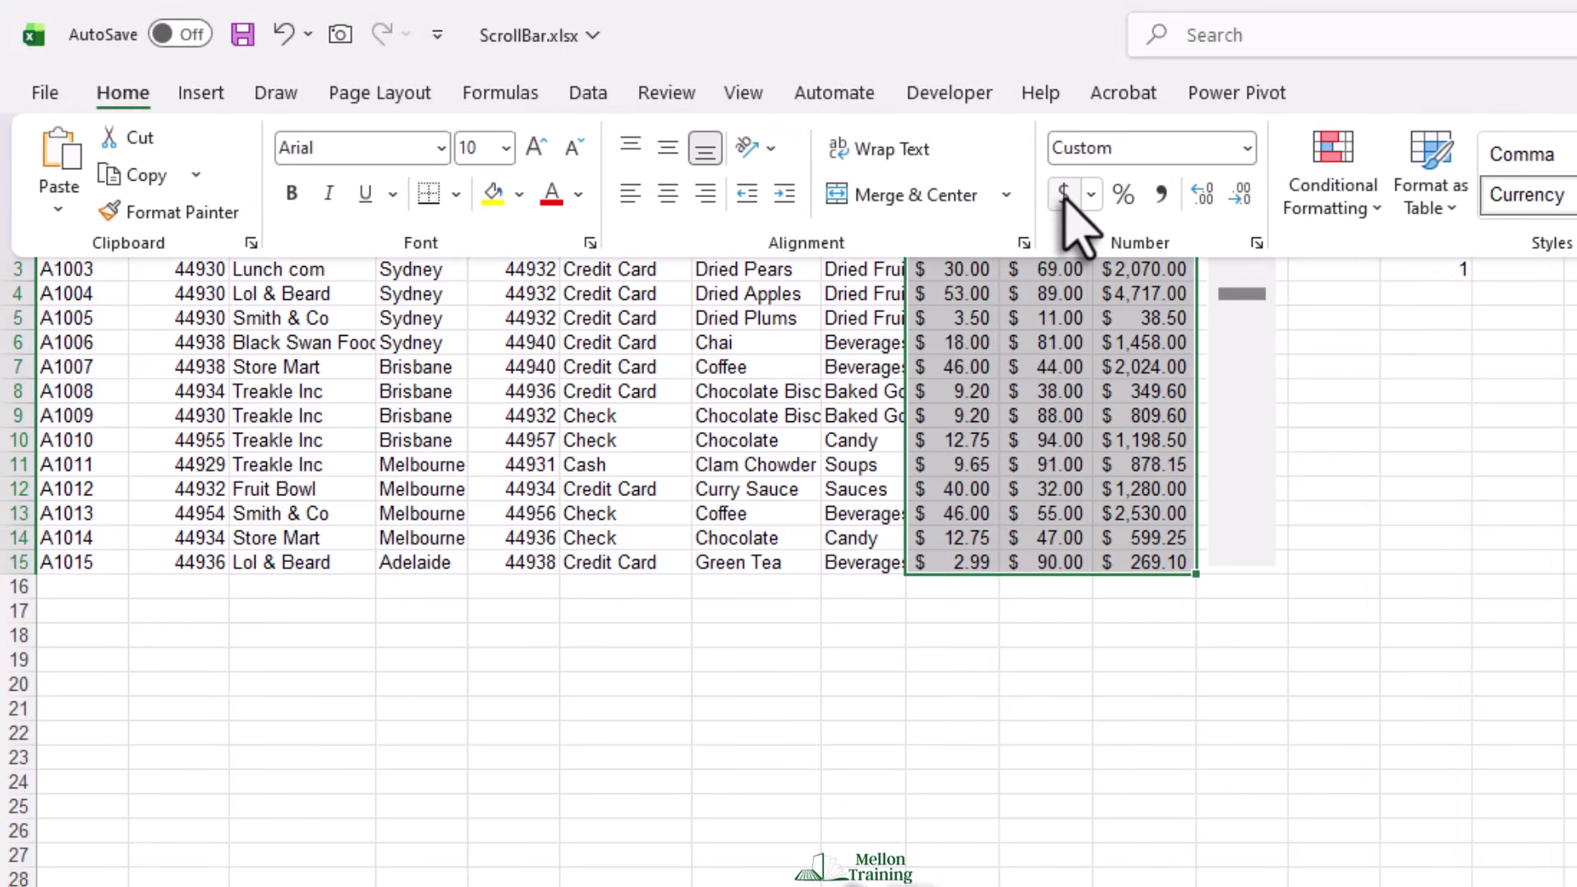
pyautogui.click(412, 764)
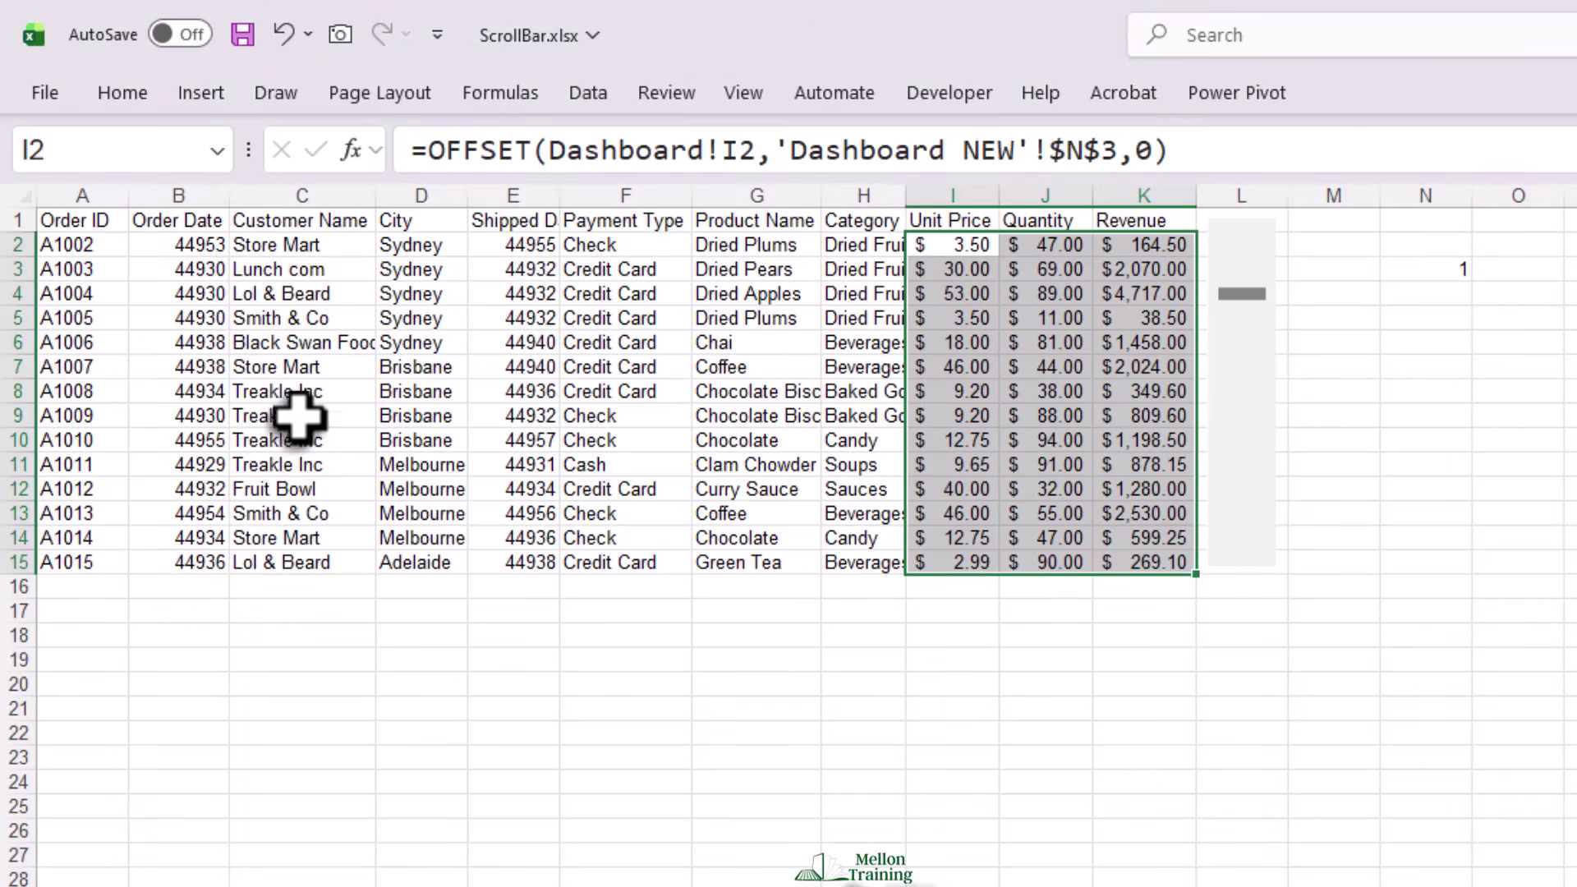
# Step: Format Order Date (B2:B15) and Shipped Date (E2:E15) as Short Date
pyautogui.moveTo(184, 246); pyautogui.dragTo(187, 567)
pyautogui.click(122, 92)
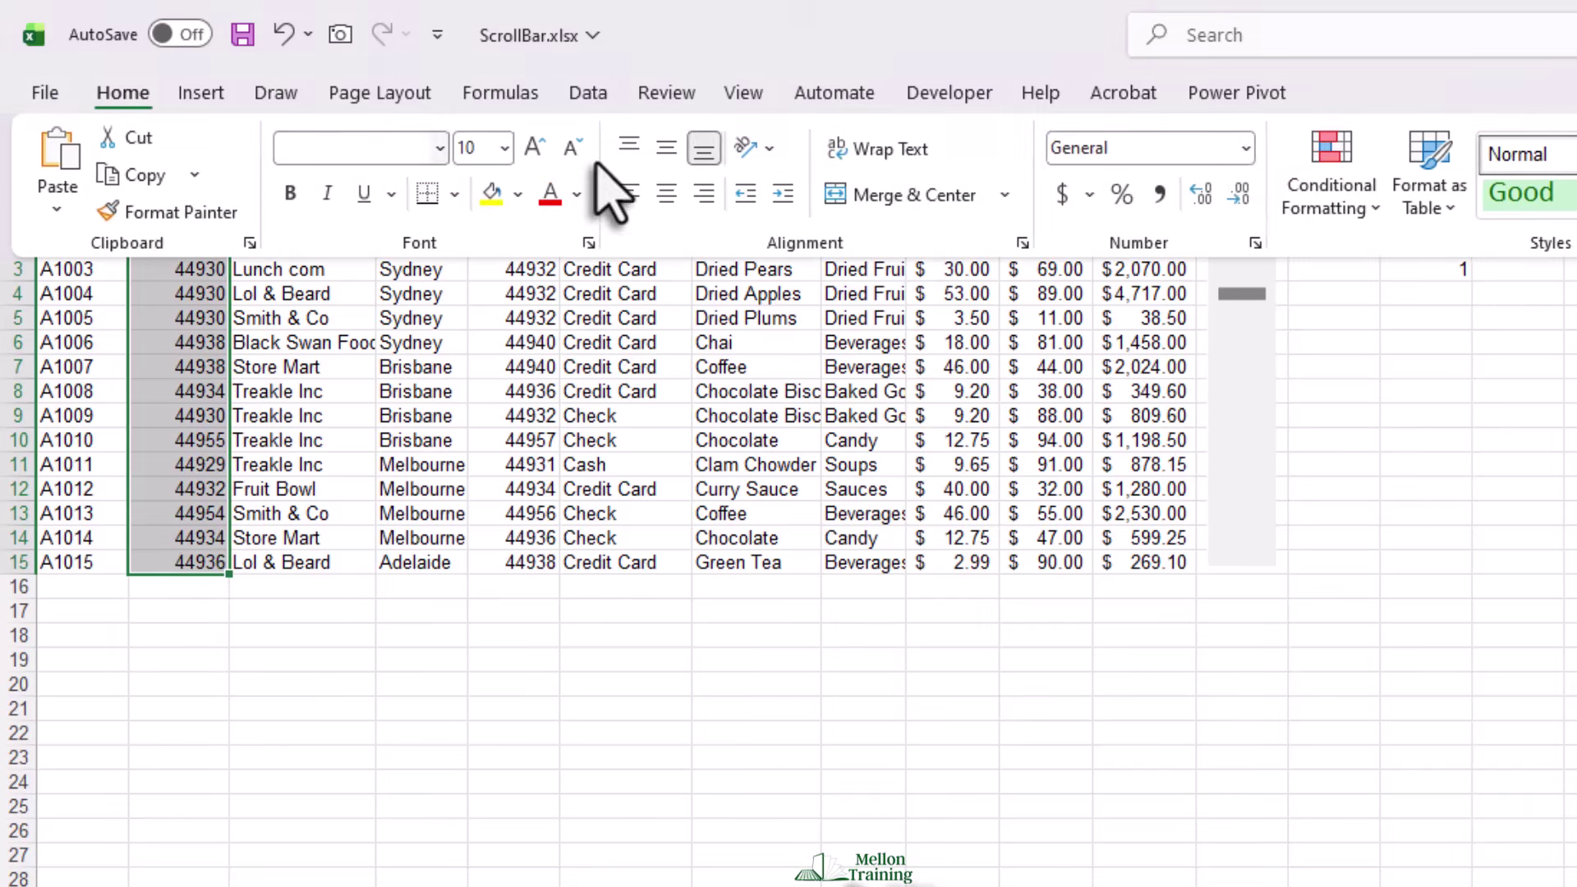
pyautogui.click(1246, 148)
pyautogui.press('Escape')
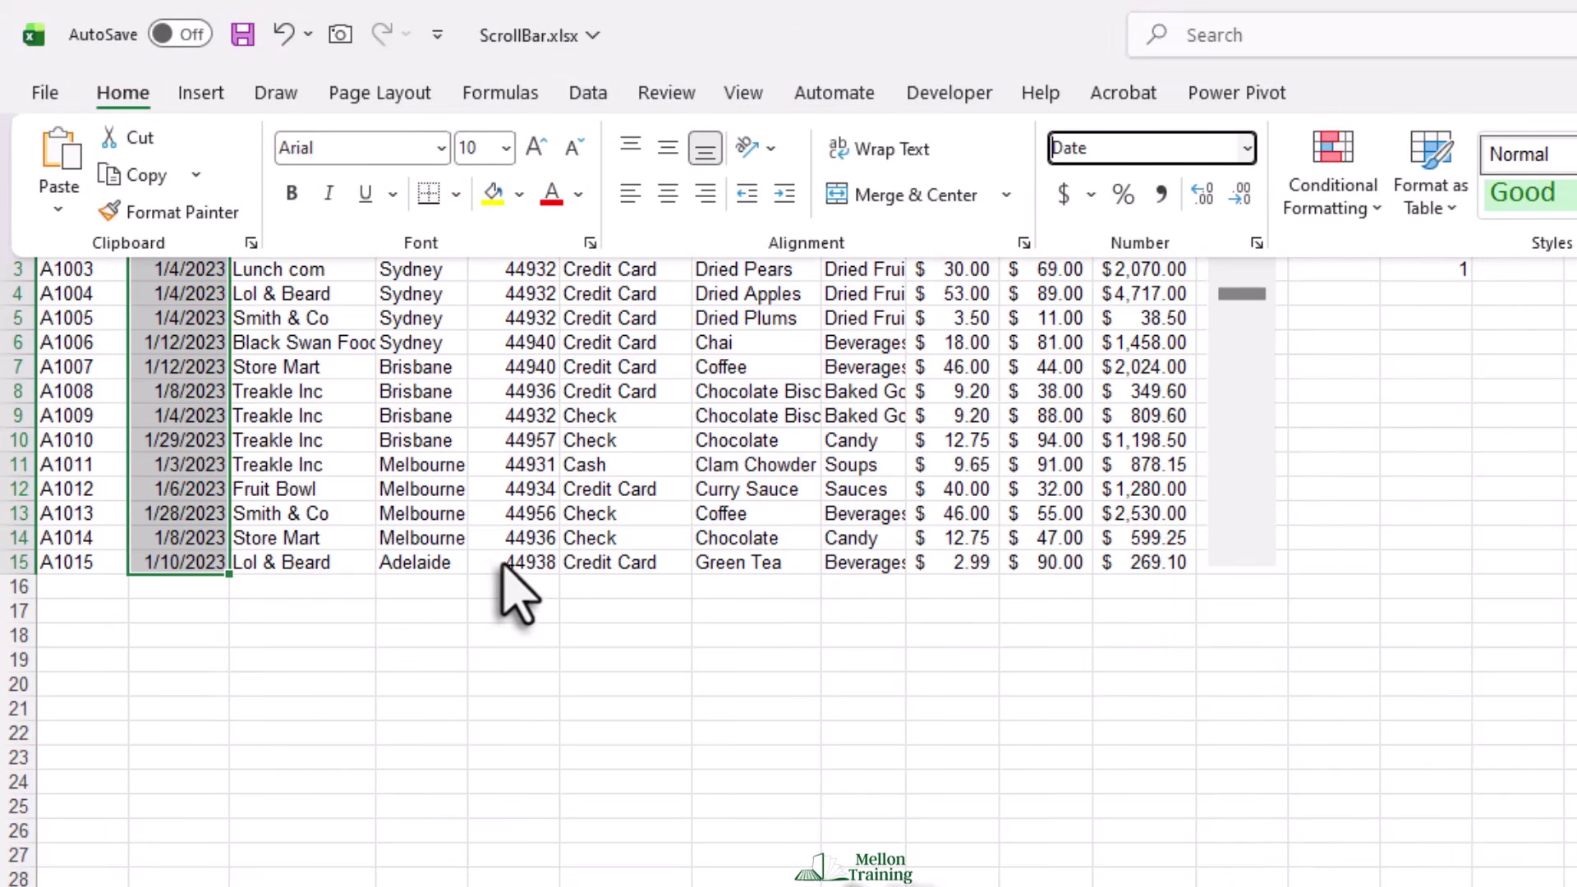
pyautogui.moveTo(545, 243); pyautogui.dragTo(528, 559)
pyautogui.click(123, 93)
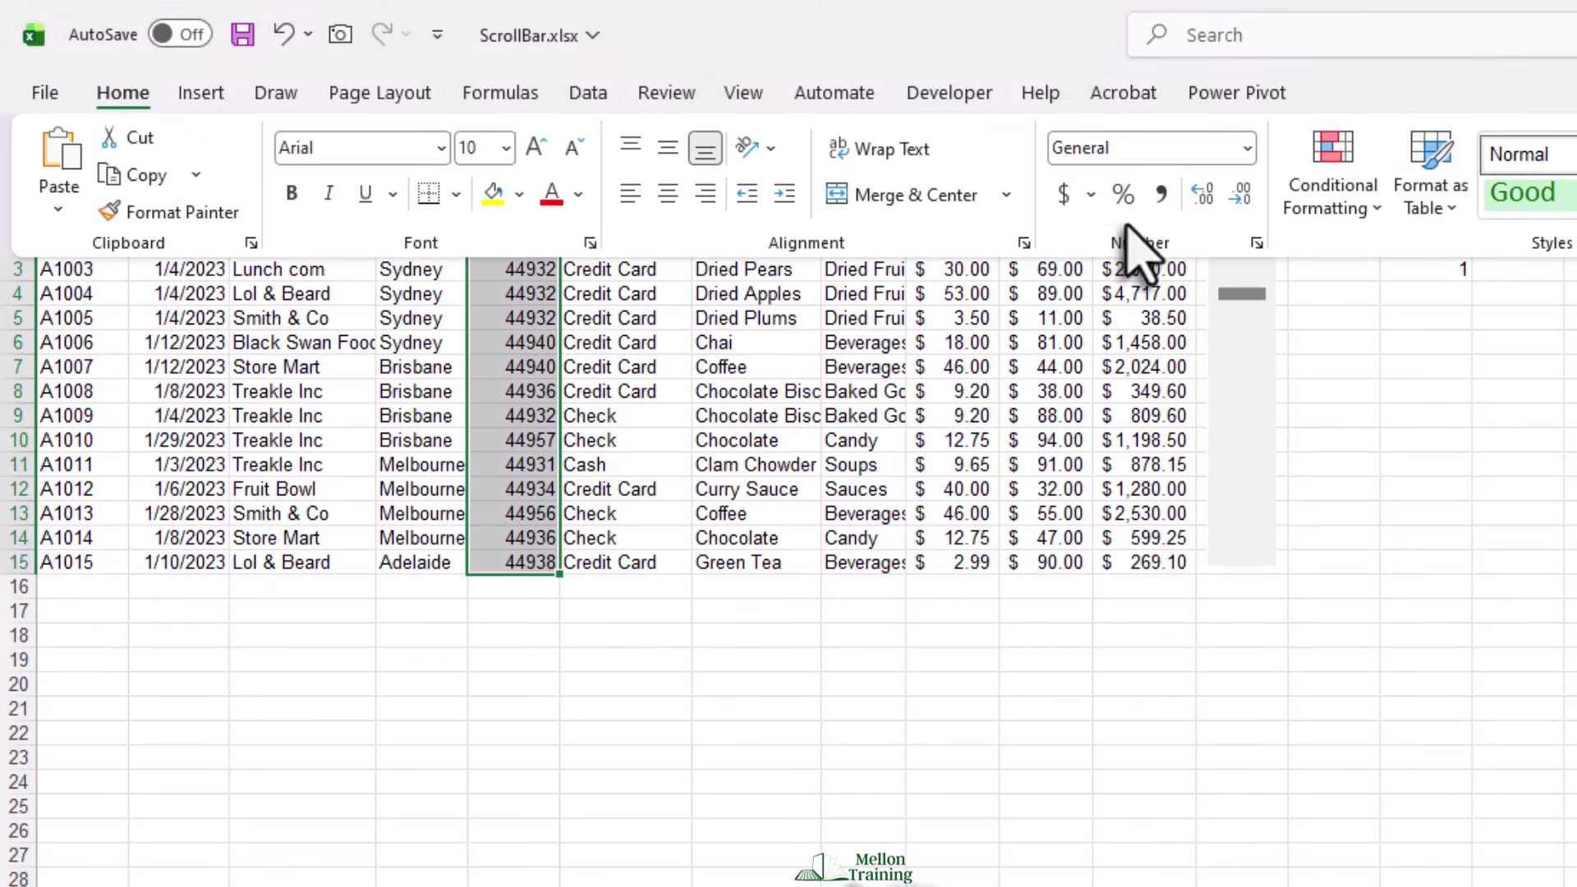
pyautogui.click(1246, 148)
pyautogui.click(1198, 489)
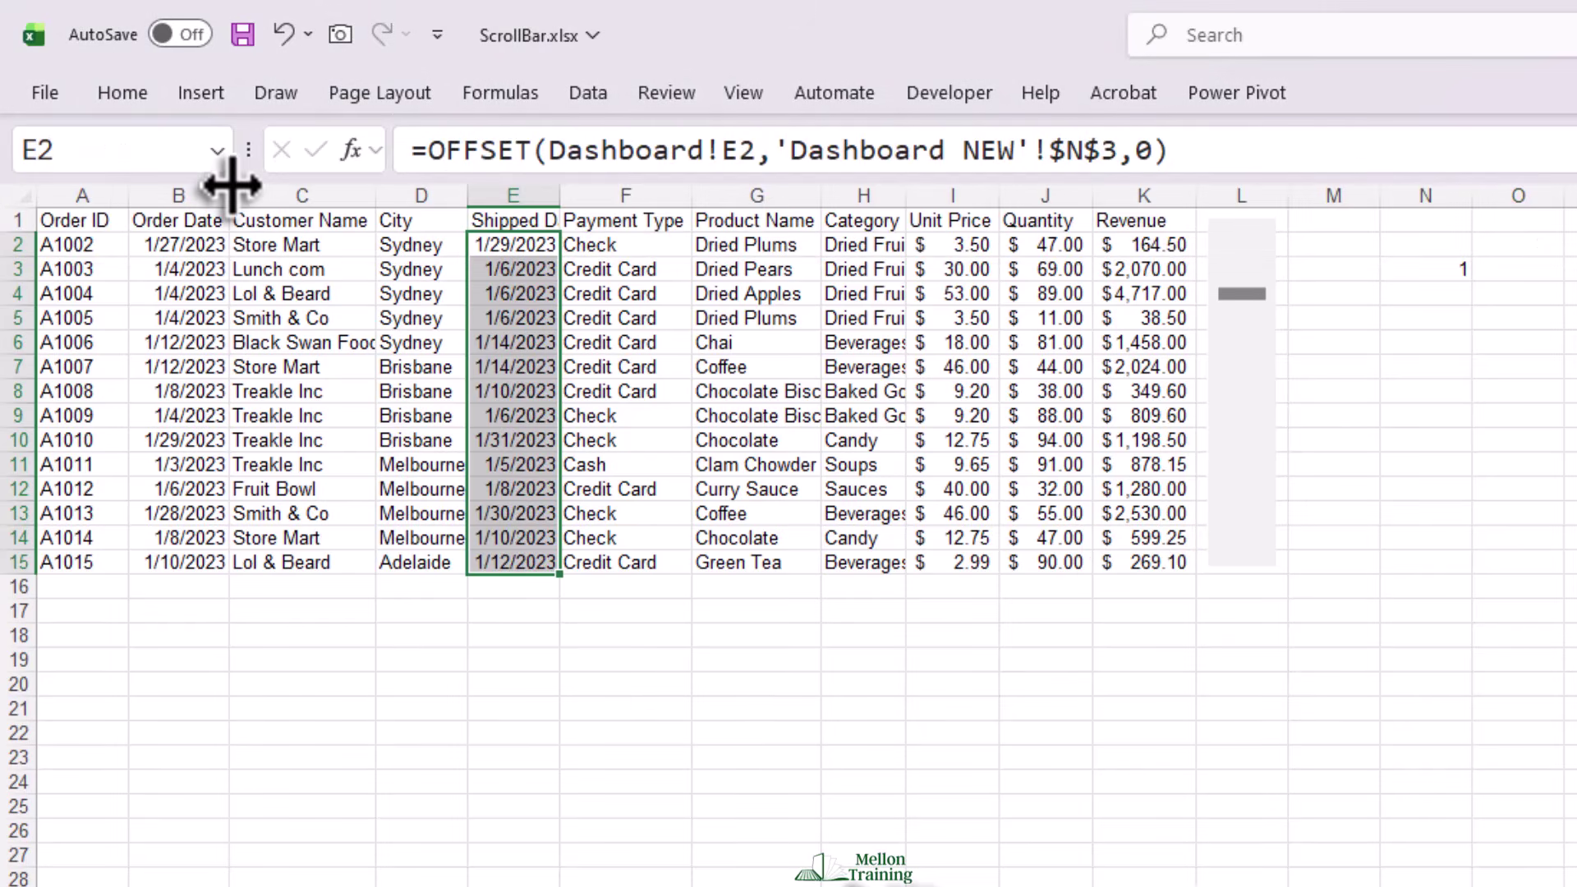
# Step: AutoFit columns C through K to their contents
pyautogui.doubleClick(375, 194)
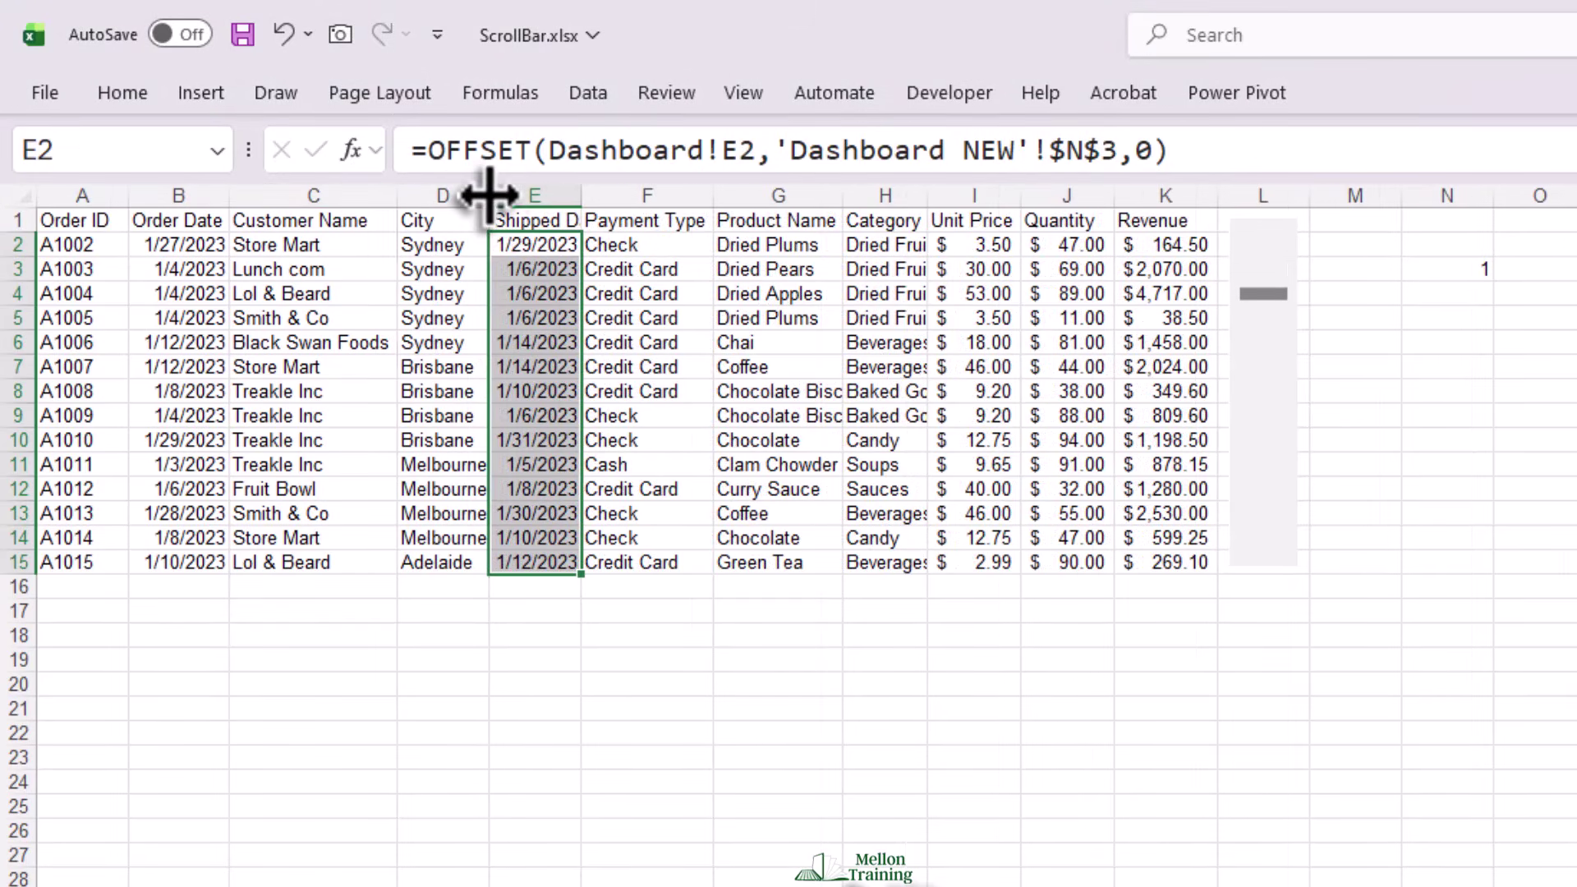
pyautogui.doubleClick(488, 195)
pyautogui.doubleClick(586, 194)
pyautogui.doubleClick(744, 196)
pyautogui.doubleClick(877, 196)
pyautogui.doubleClick(1037, 196)
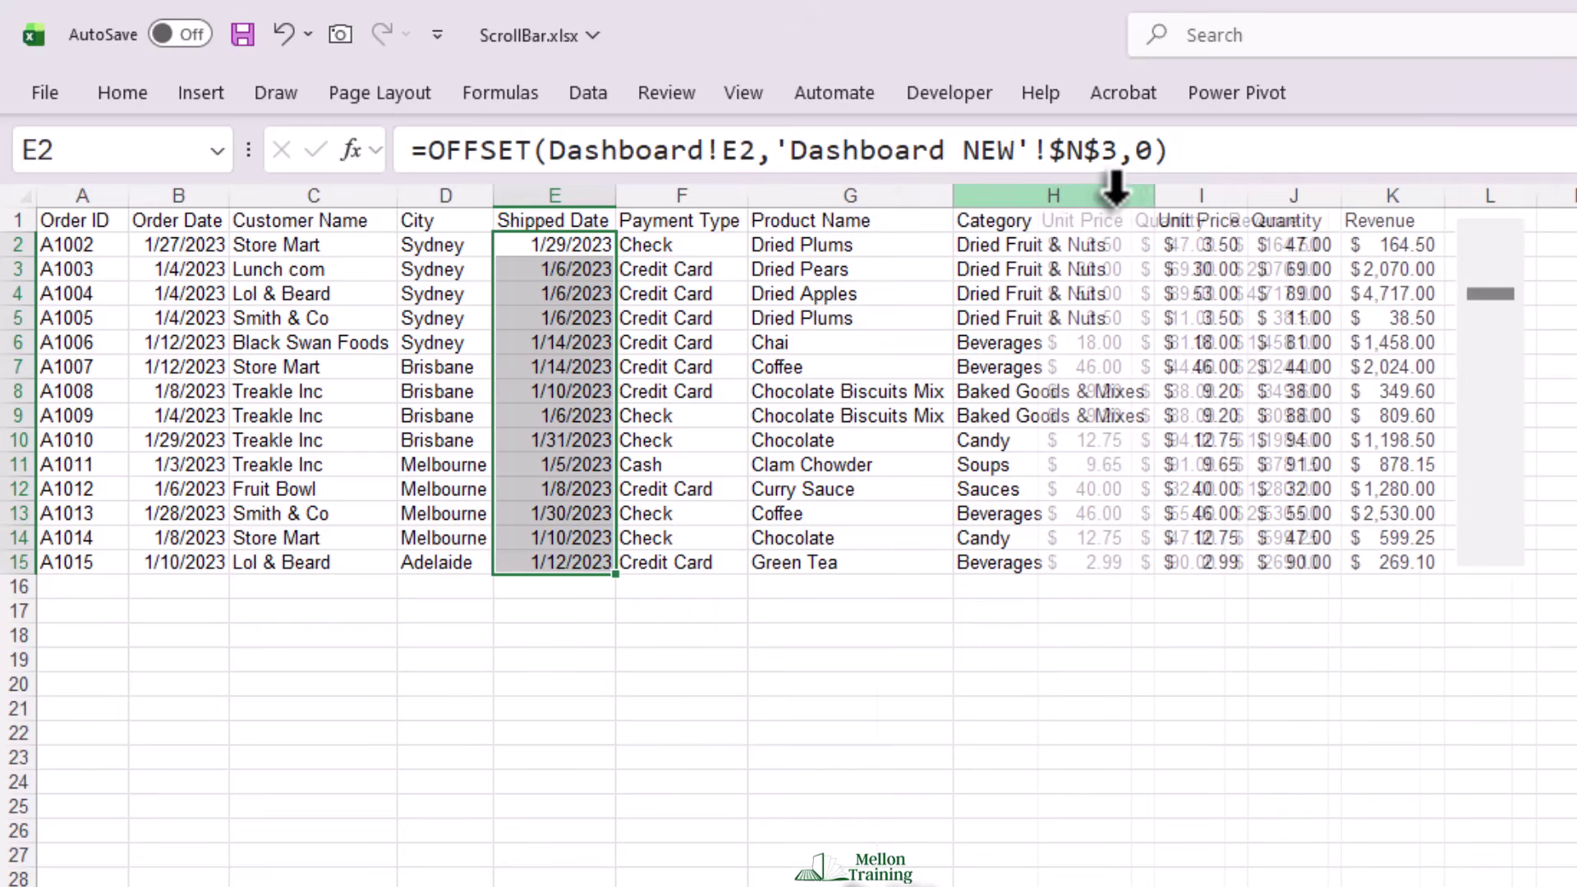
pyautogui.doubleClick(1344, 196)
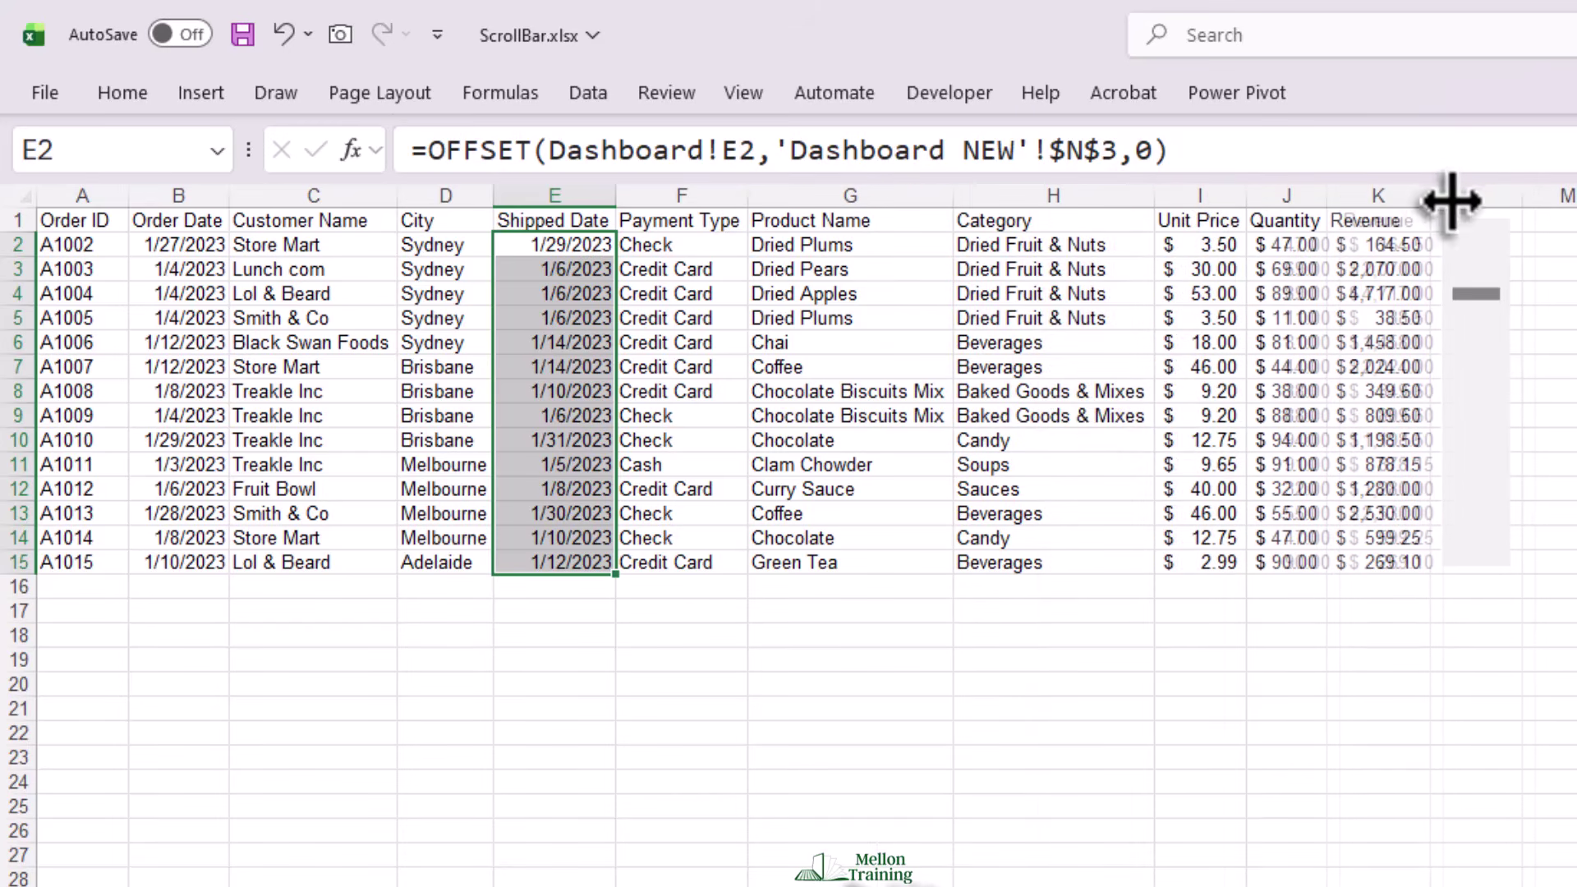
pyautogui.doubleClick(1429, 195)
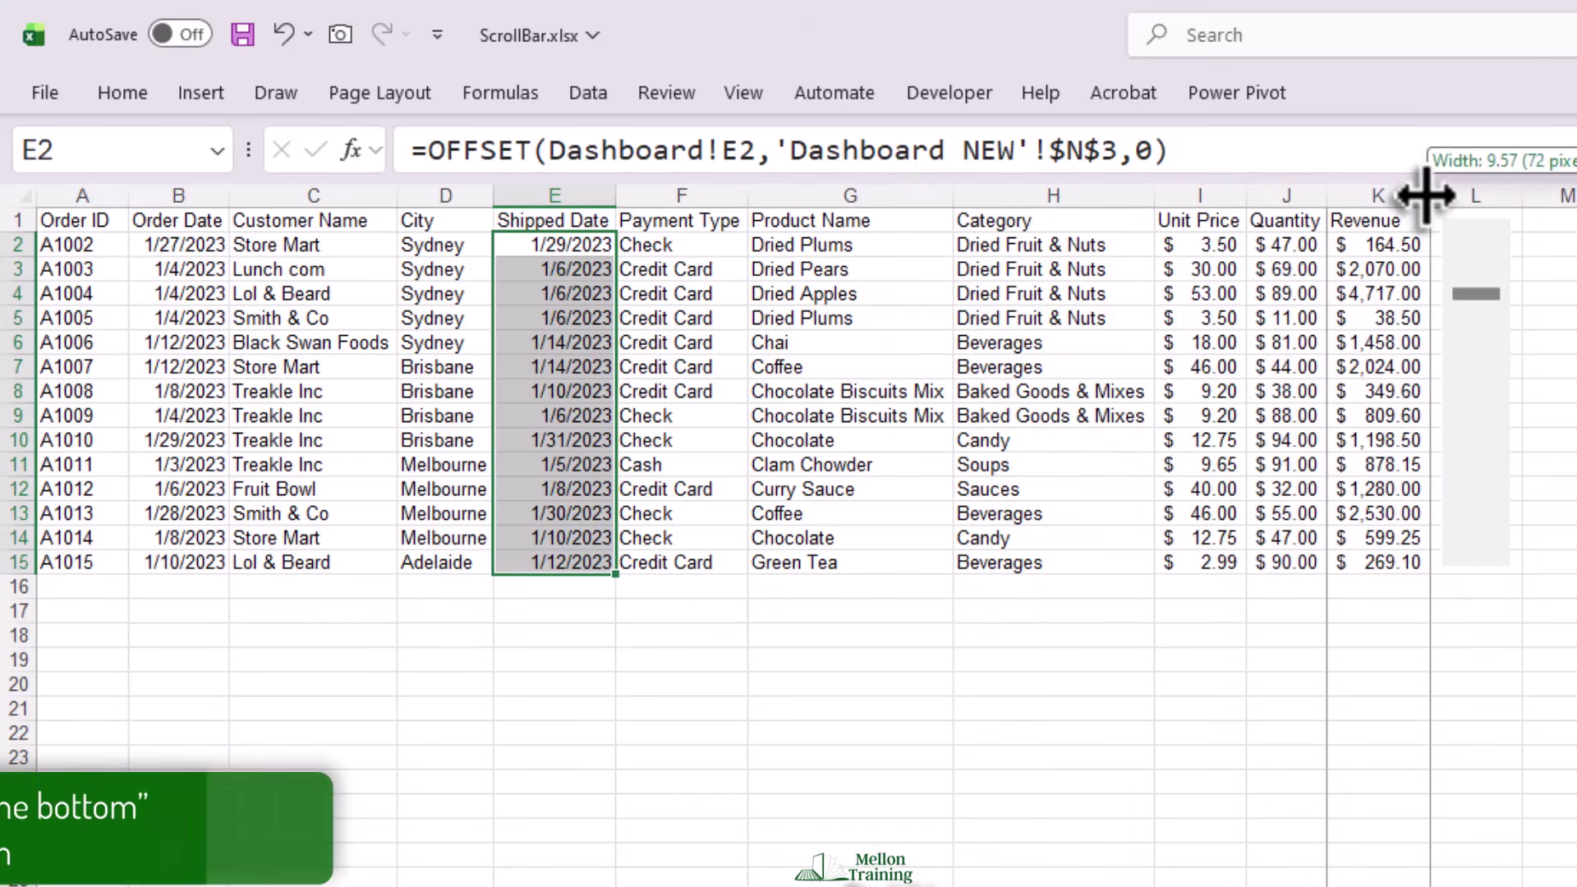
pyautogui.click(525, 614)
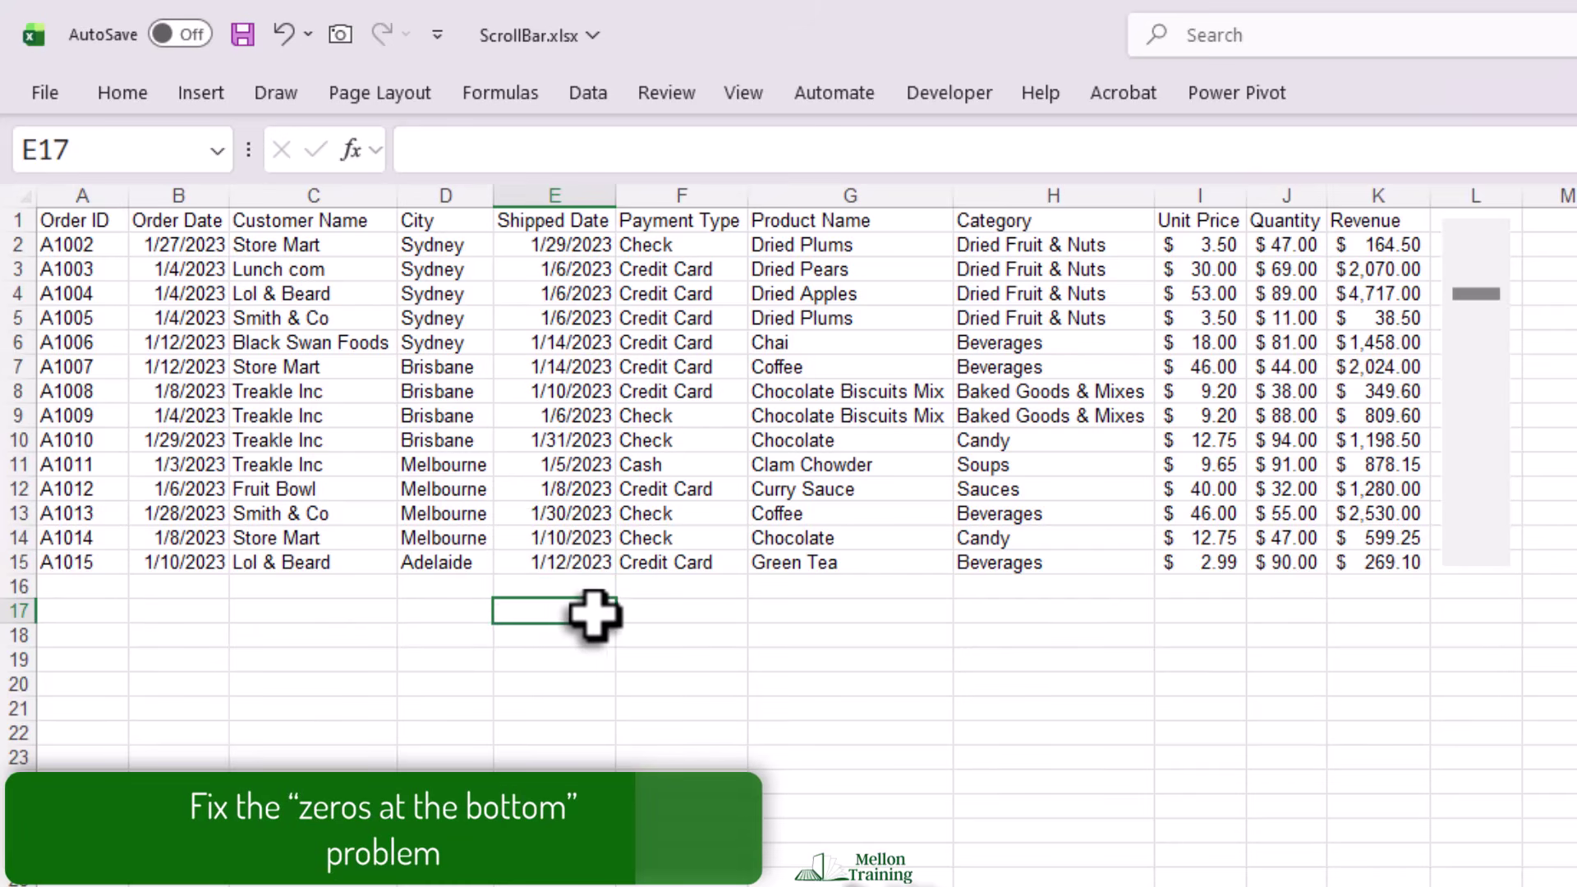
# Step: Advance the scroll bar past the last order, then step back so row 2 shows A1350
pyautogui.moveTo(1475, 297); pyautogui.dragTo(1448, 489)
pyautogui.click(1467, 544)
pyautogui.click(1467, 544)
pyautogui.click(1466, 544)
pyautogui.click(1466, 544)
pyautogui.click(1470, 546)
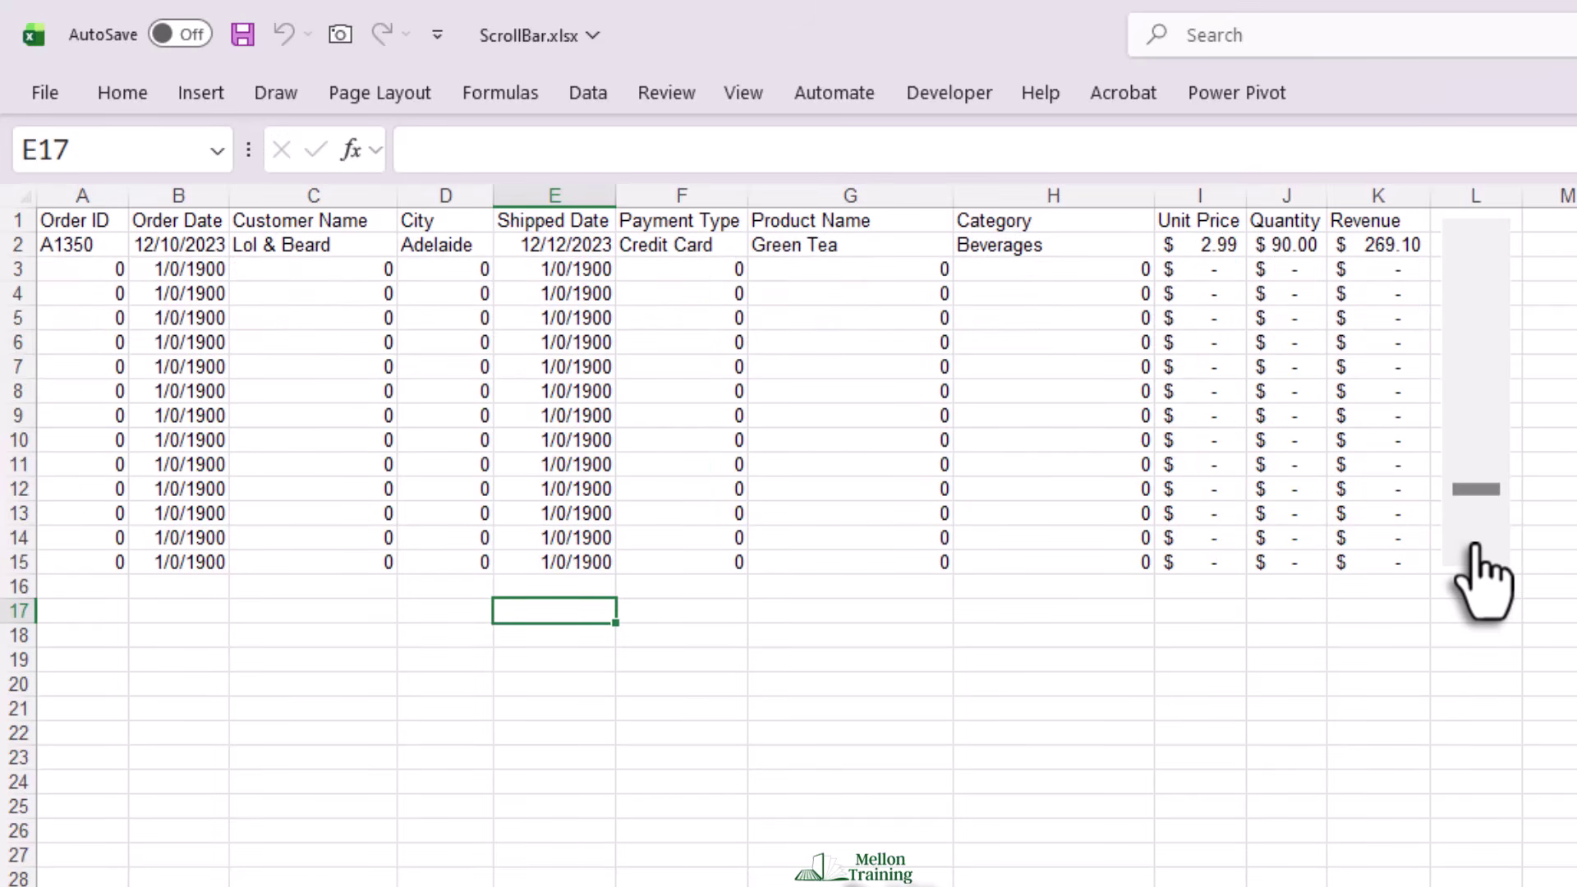
pyautogui.click(1475, 544)
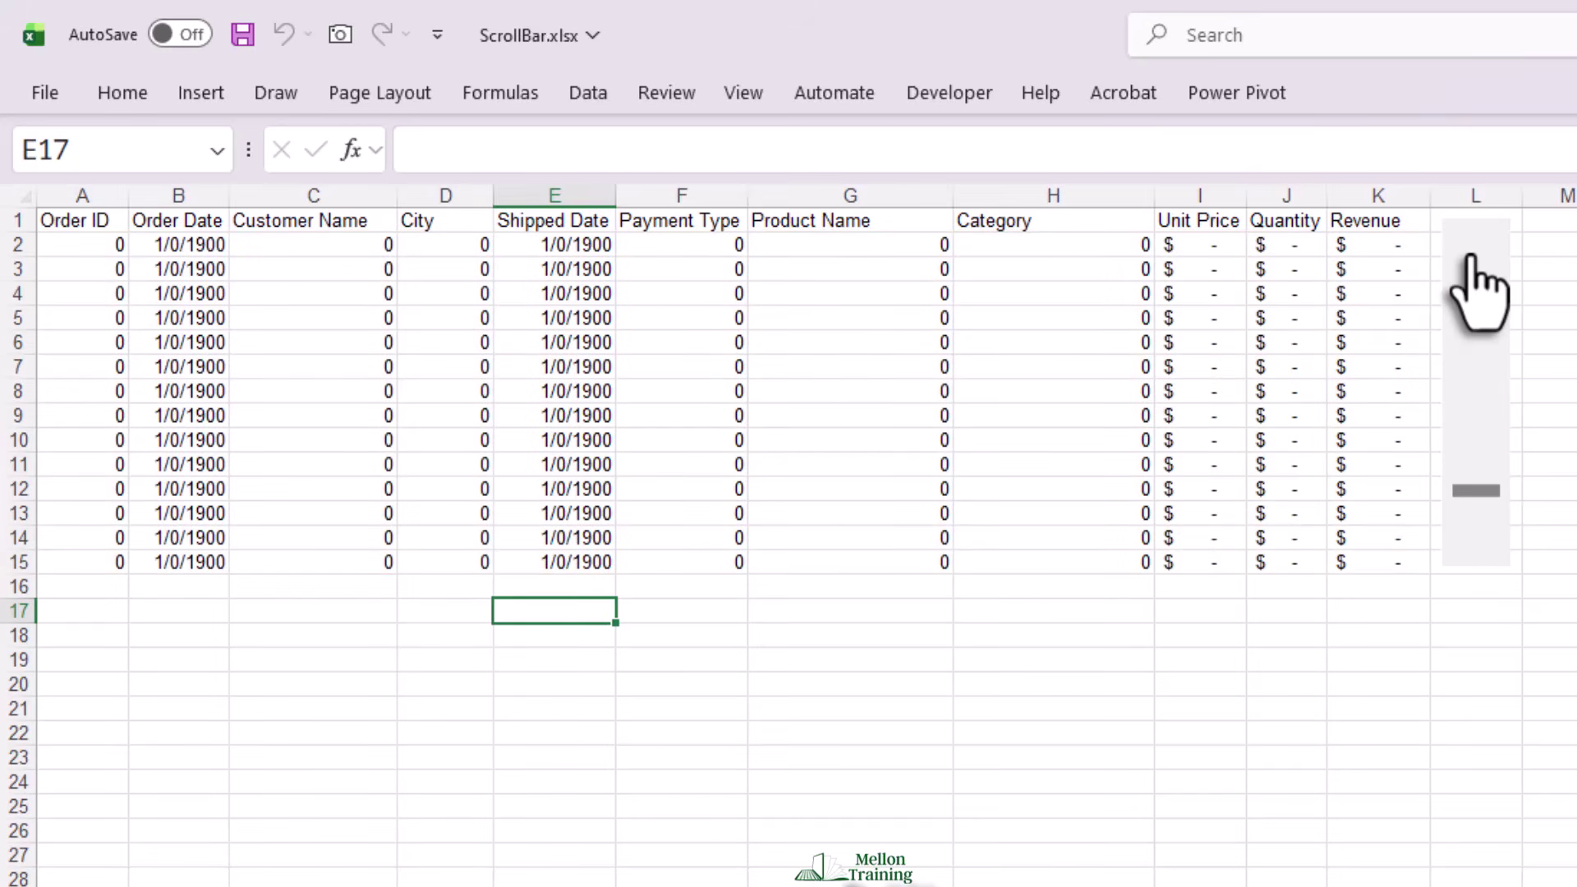
pyautogui.click(1471, 256)
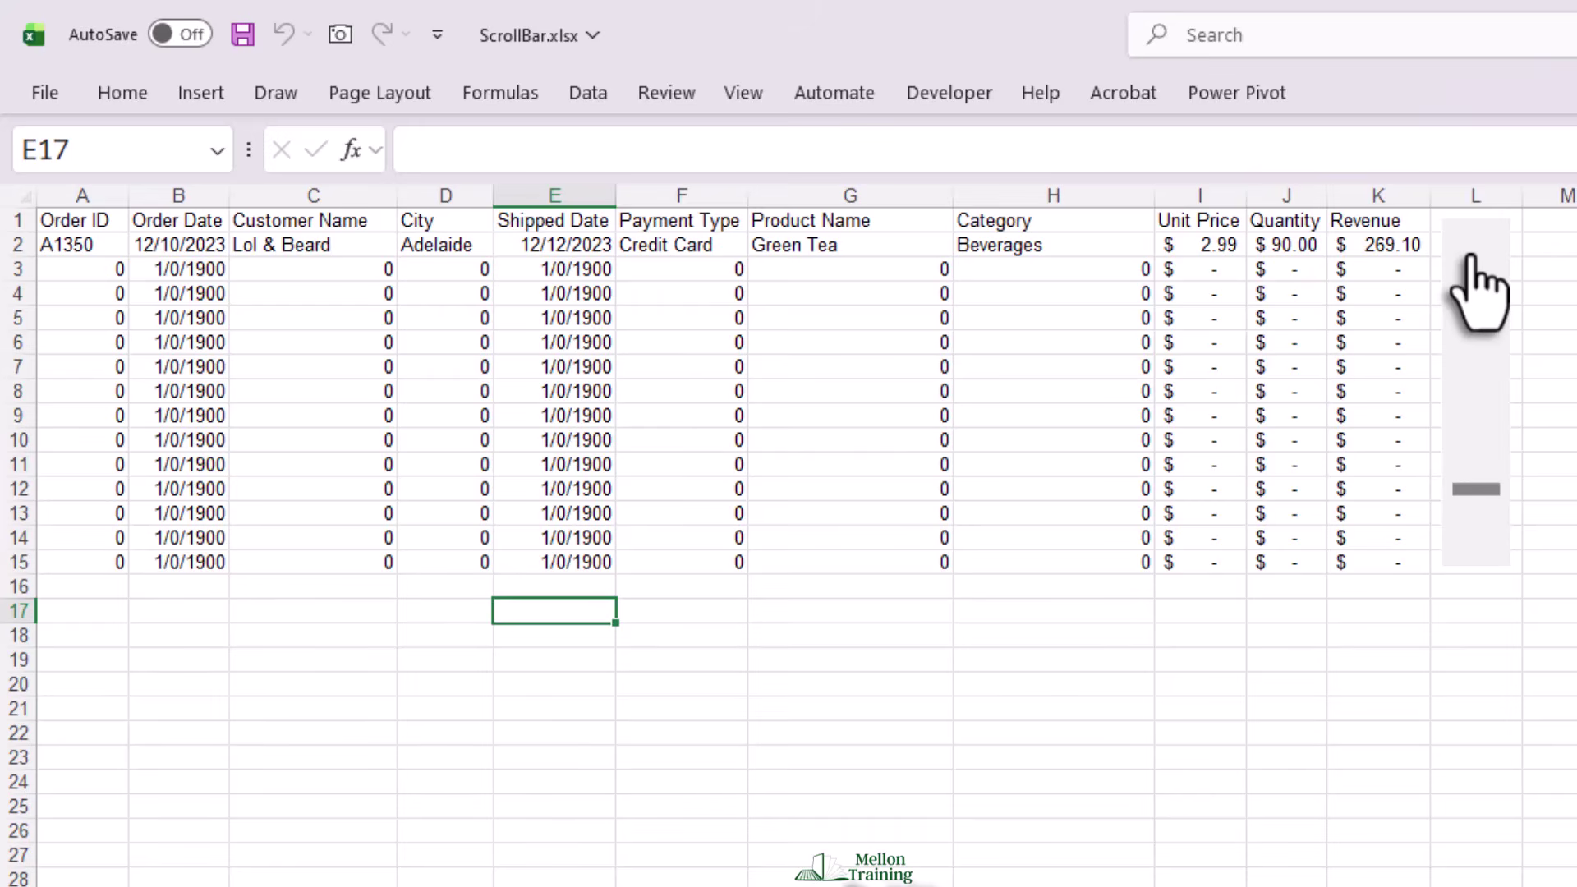
# Step: Step back until N3 reads 336, then AutoFit the Quantity column to show $100.00
pyautogui.moveTo(1471, 257); pyautogui.dragTo(1470, 256)
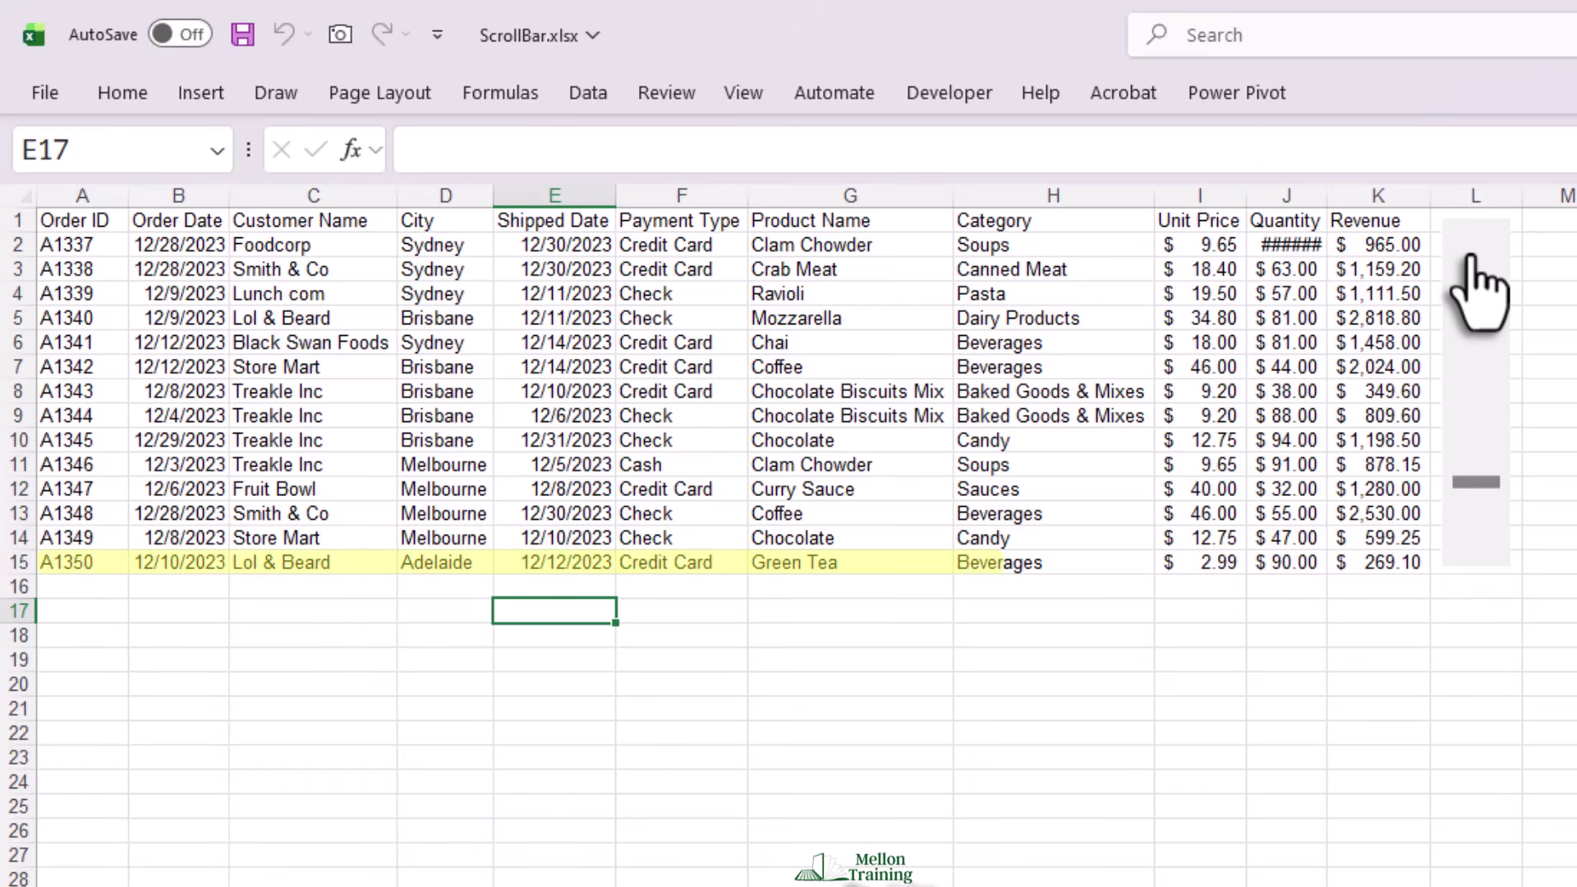
pyautogui.doubleClick(1327, 197)
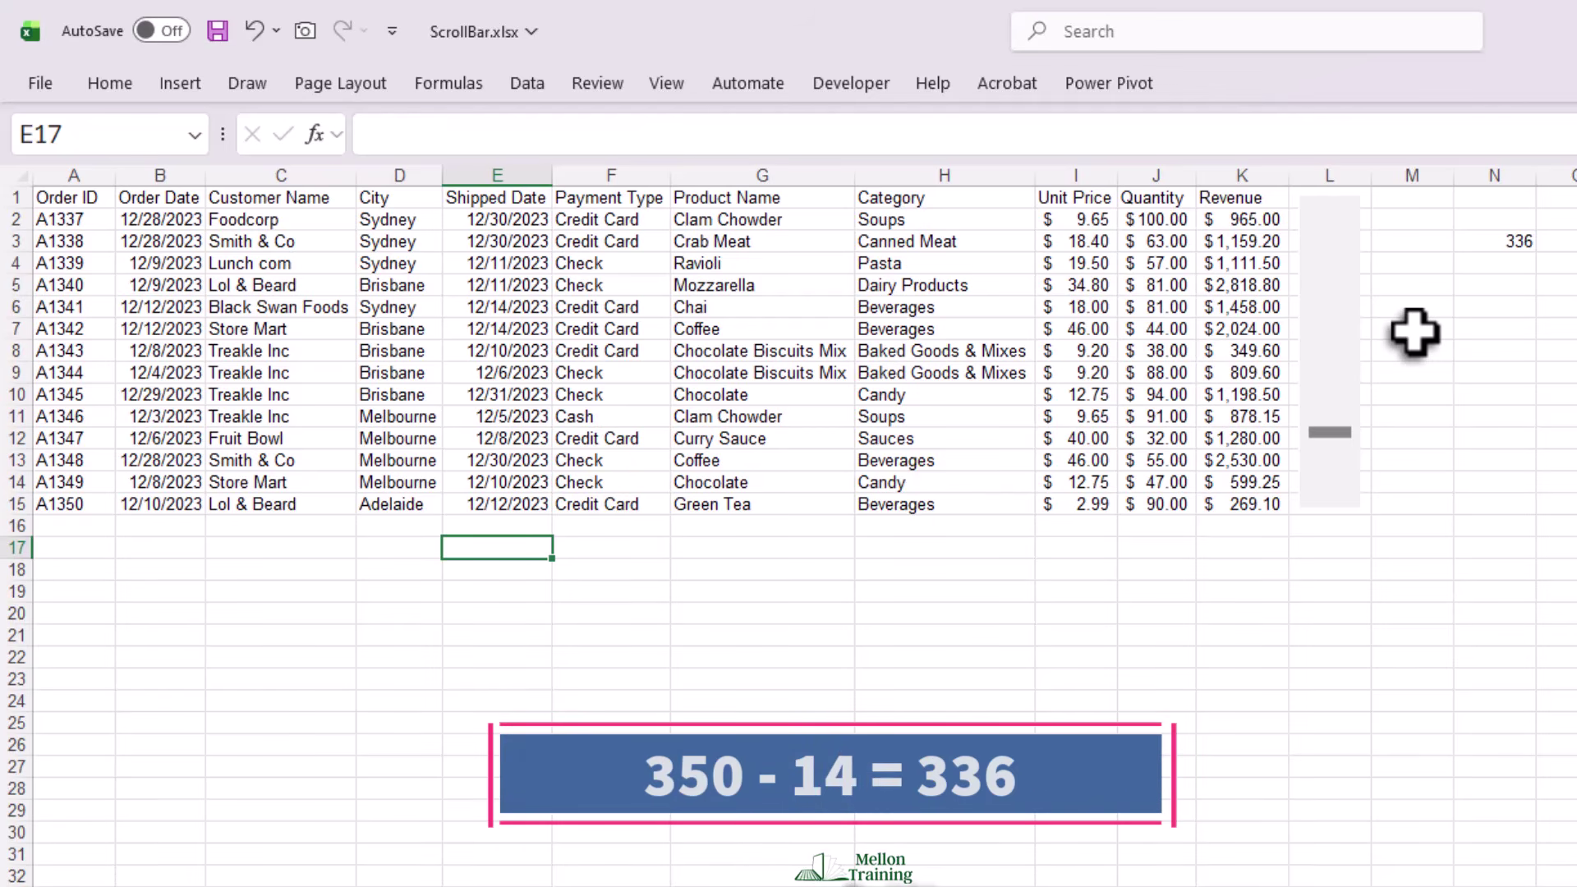
# Step: Set the scroll bar control's maximum value to 336, then drag it back to the first order
pyautogui.rightClick(1324, 370)
pyautogui.click(1388, 622)
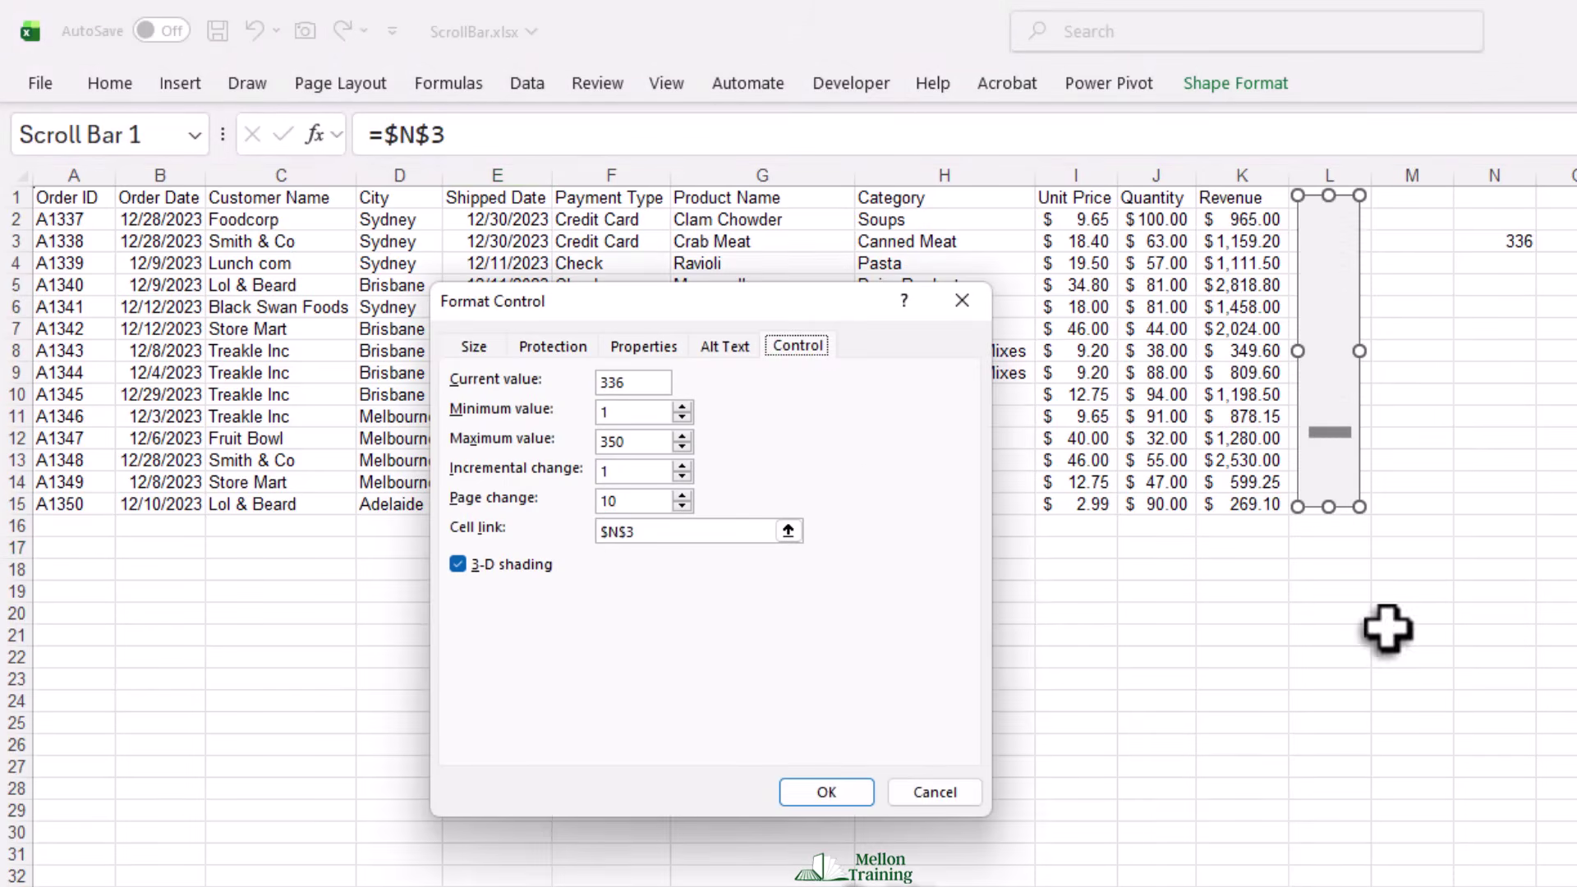
pyautogui.click(629, 441)
pyautogui.press('BackSpace')
pyautogui.press('BackSpace')
pyautogui.write('36')
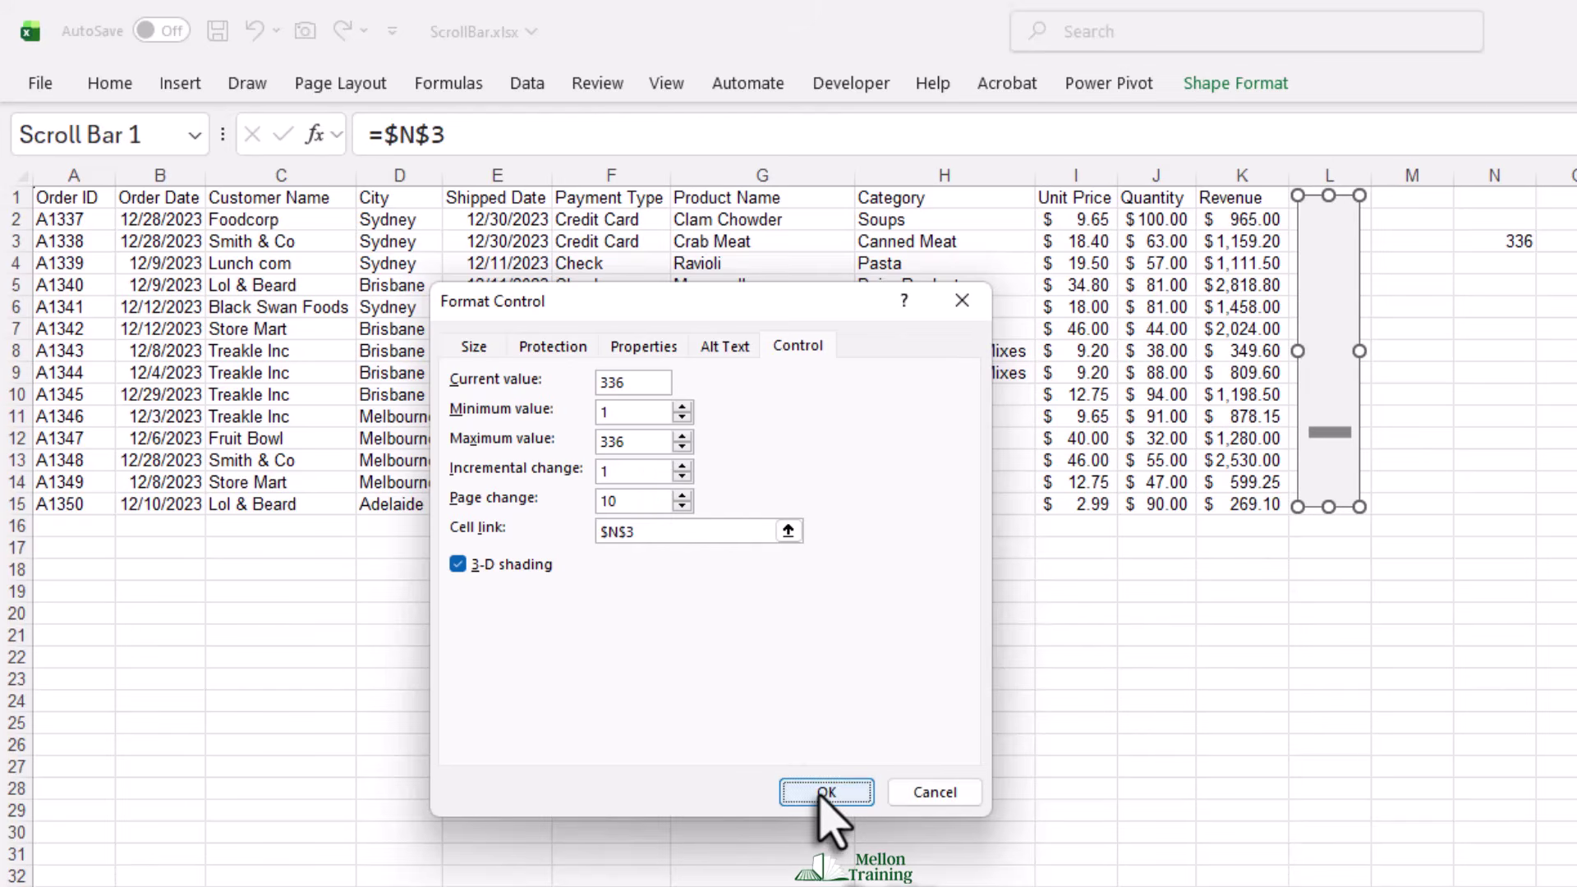
pyautogui.click(821, 790)
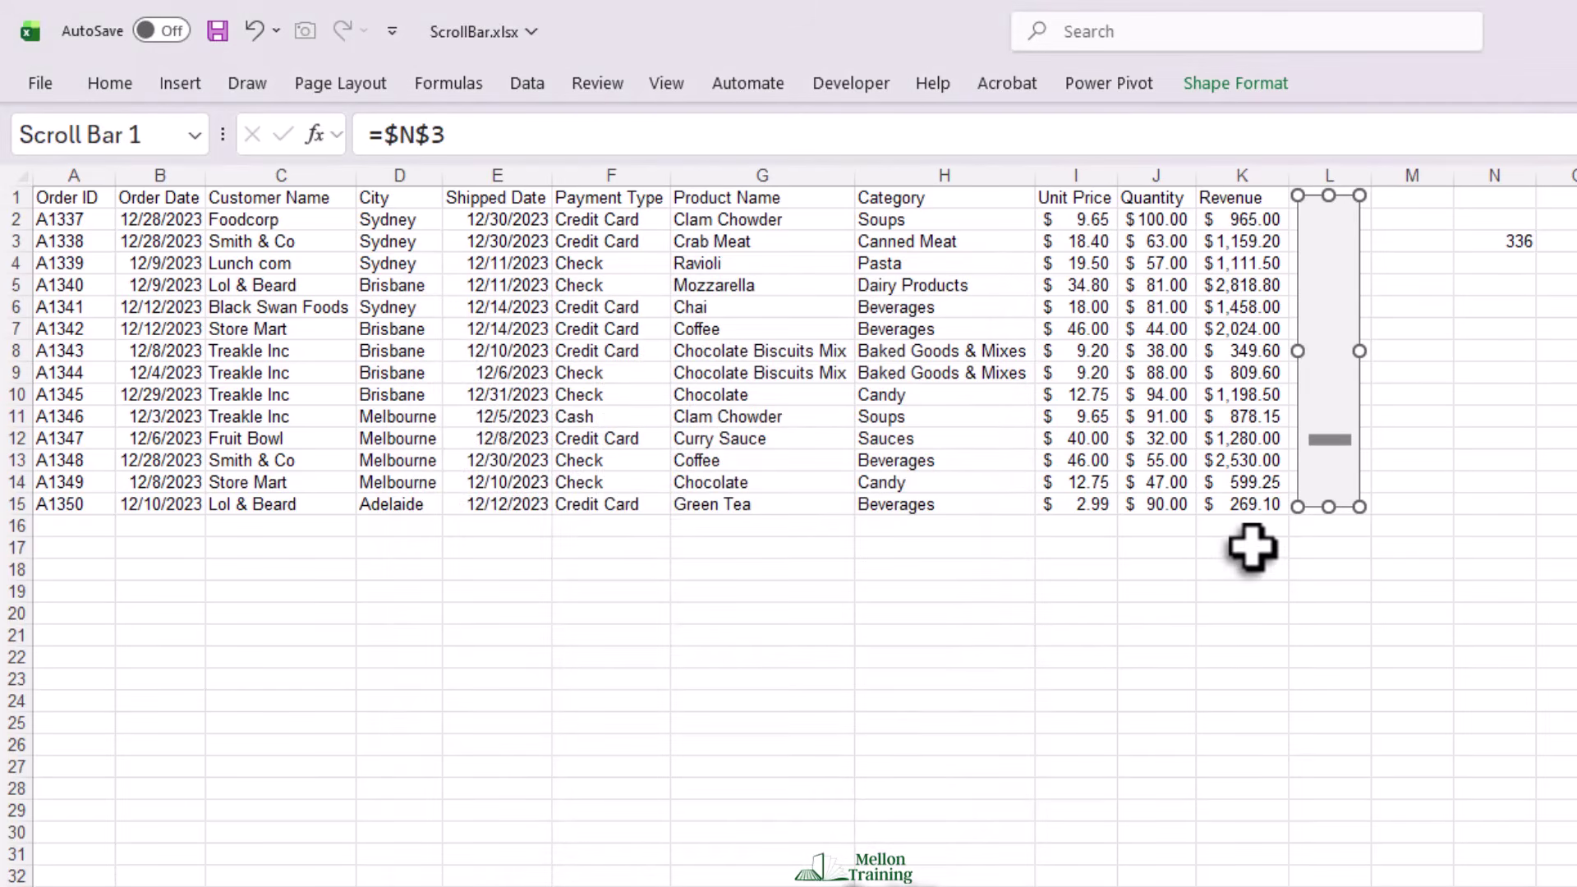
pyautogui.click(1438, 482)
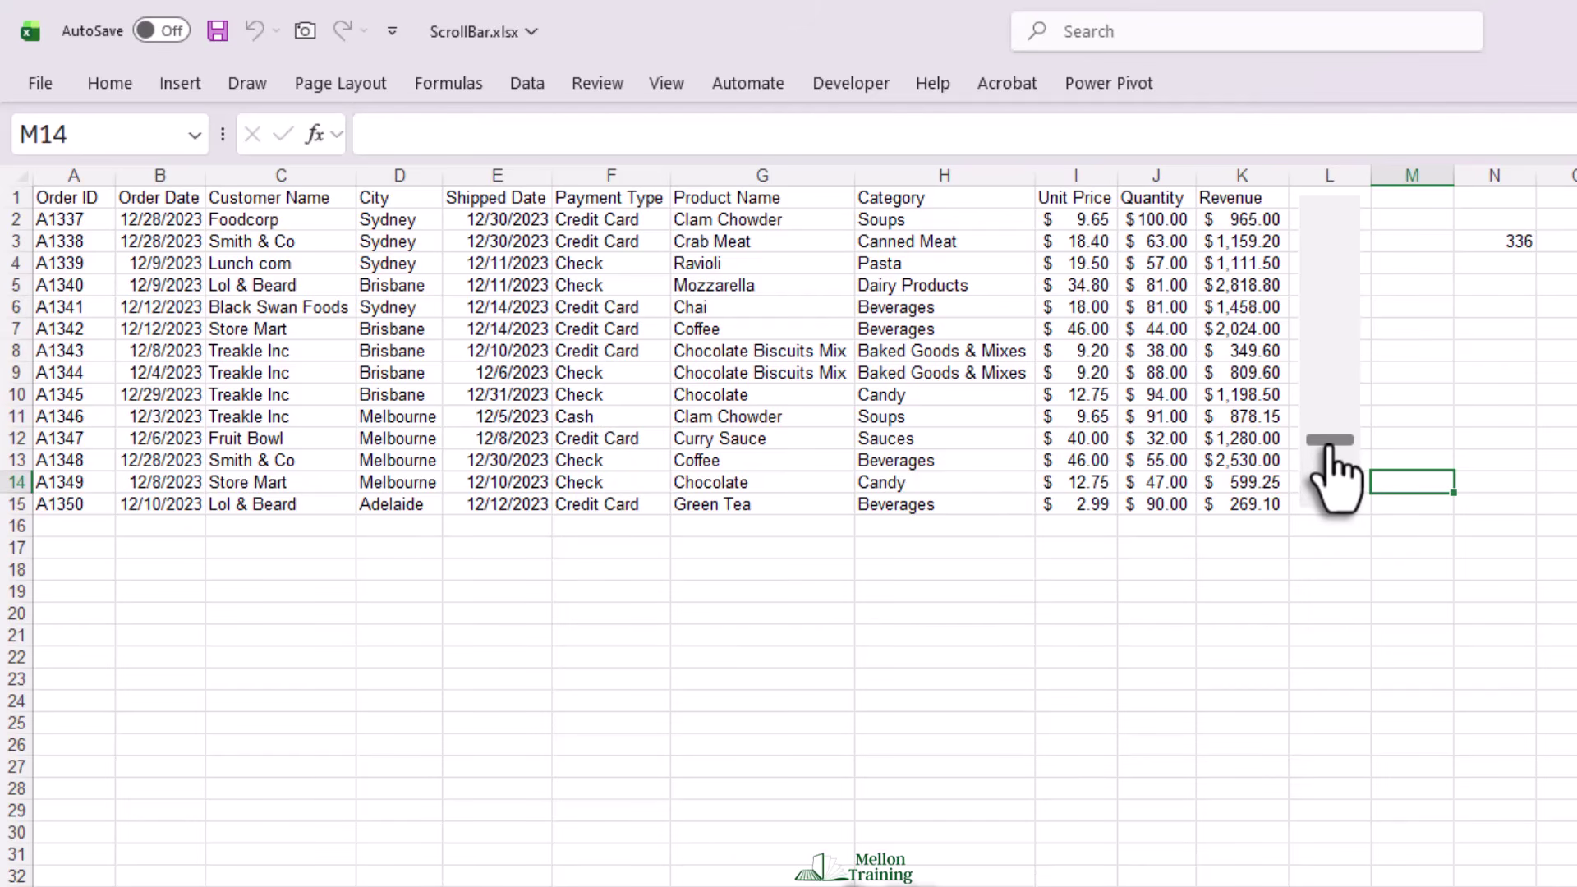
pyautogui.moveTo(1333, 454); pyautogui.dragTo(1335, 269)
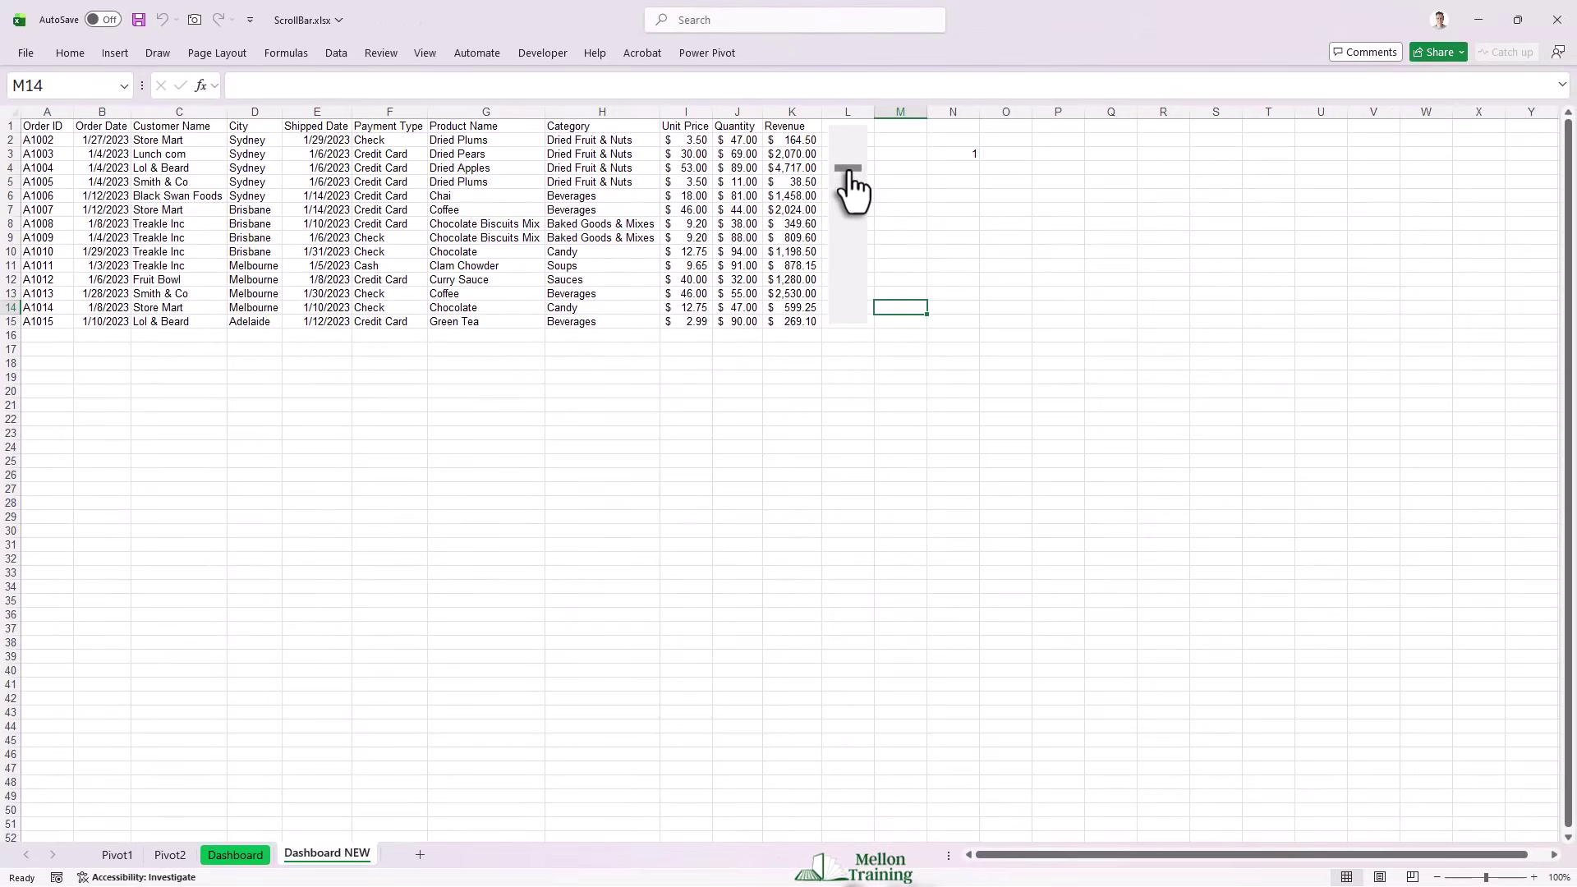
# Step: Copy the Revenue by City, Customer Name and Quantity charts, then go to Dashboard NEW
pyautogui.click(235, 857)
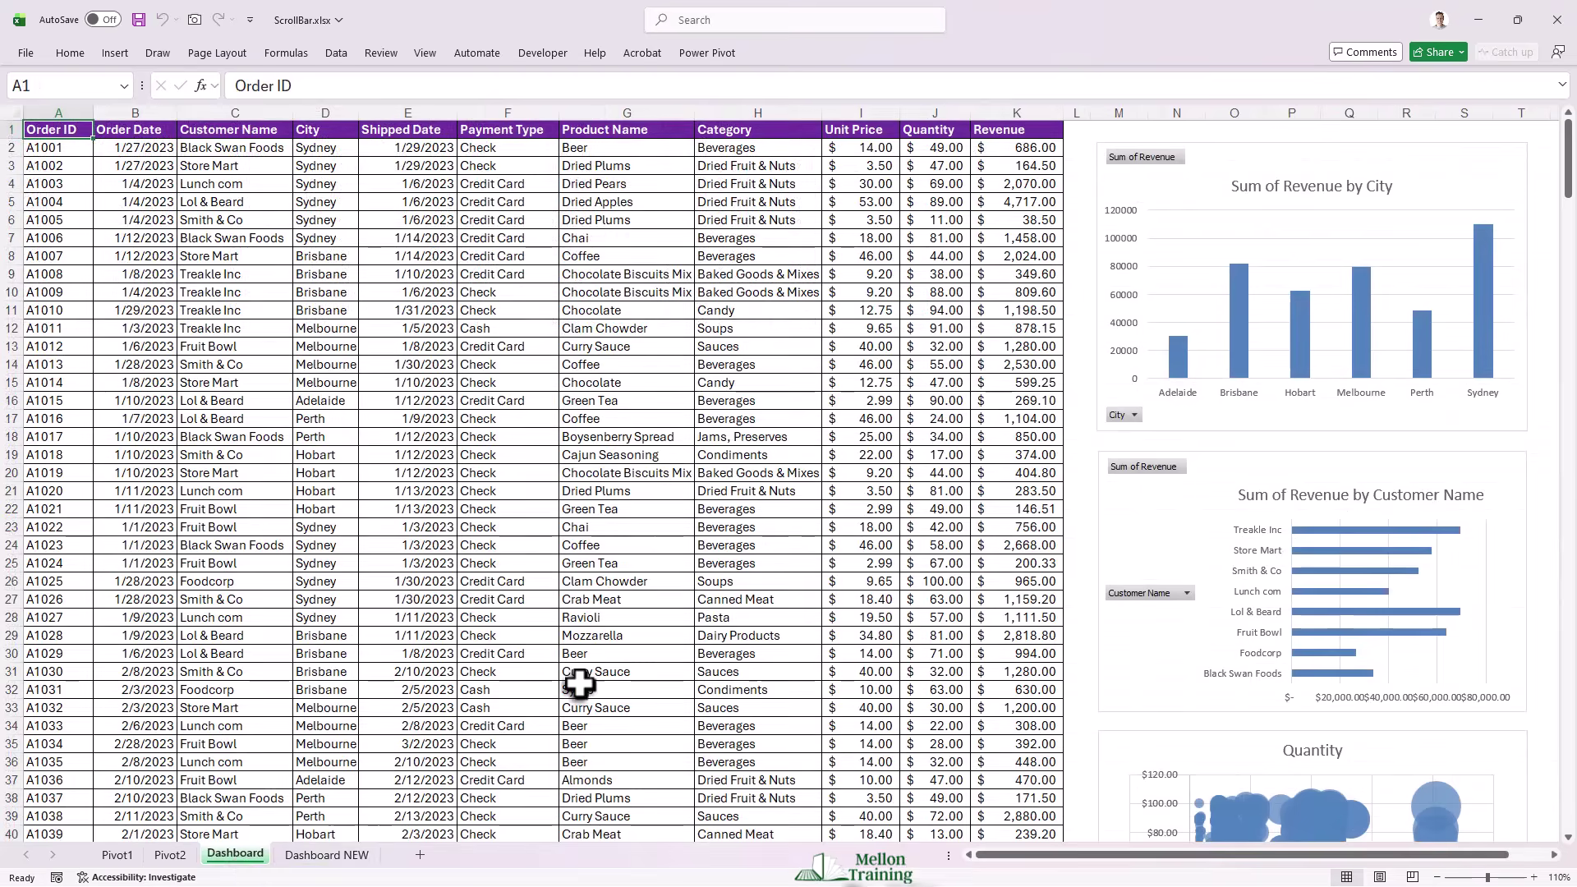
pyautogui.click(1109, 212)
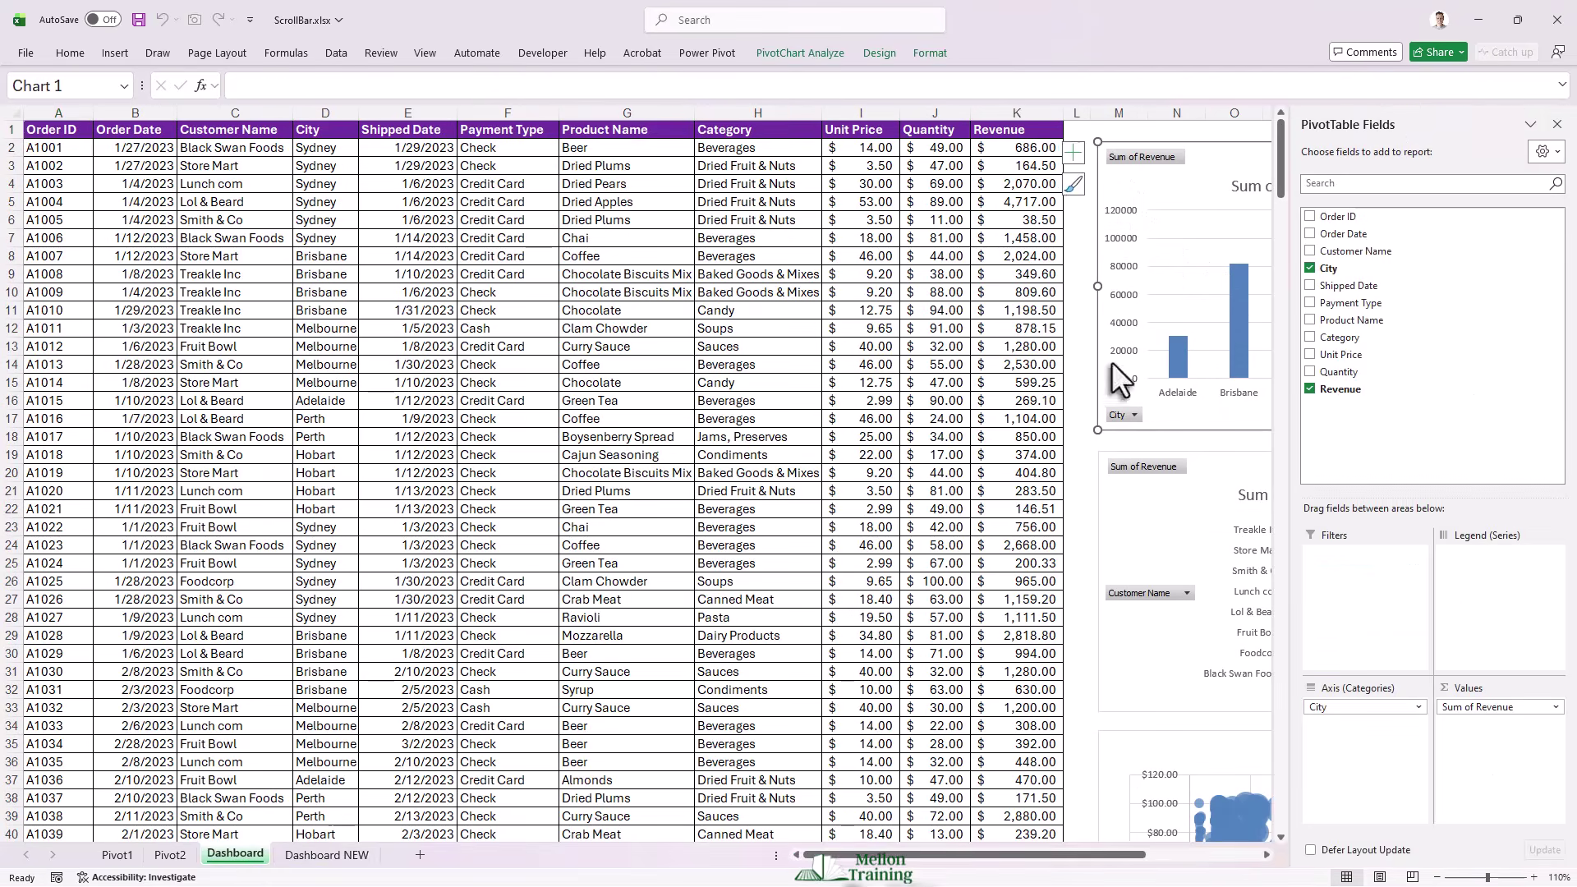
pyautogui.keyDown('ctrl'); pyautogui.click(1097, 498); pyautogui.keyUp('ctrl')
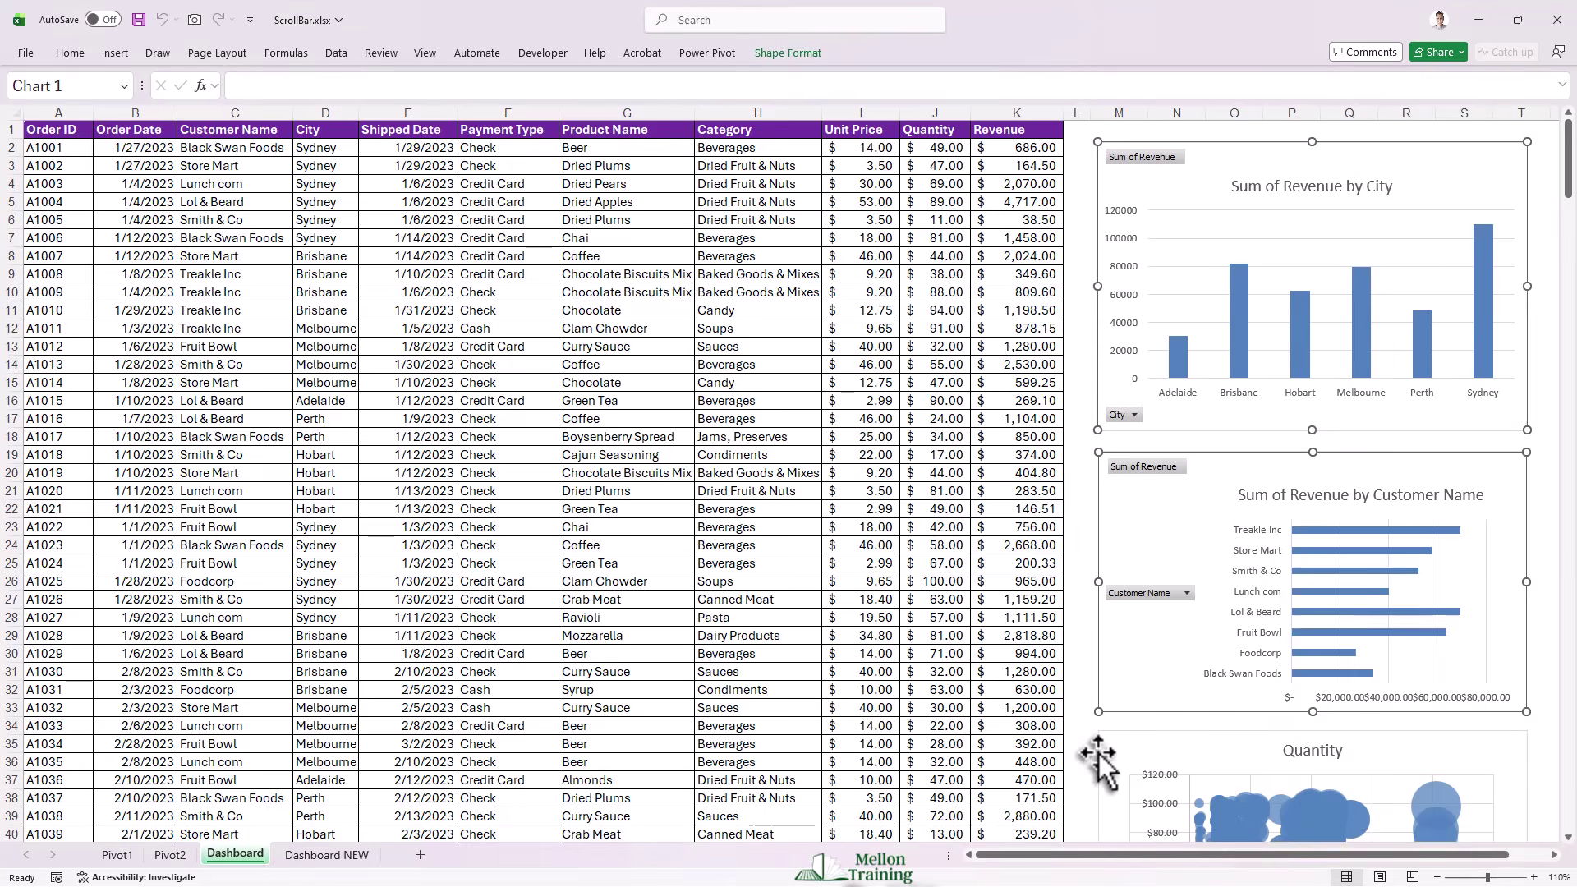
pyautogui.keyDown('ctrl'); pyautogui.click(1098, 752); pyautogui.keyUp('ctrl')
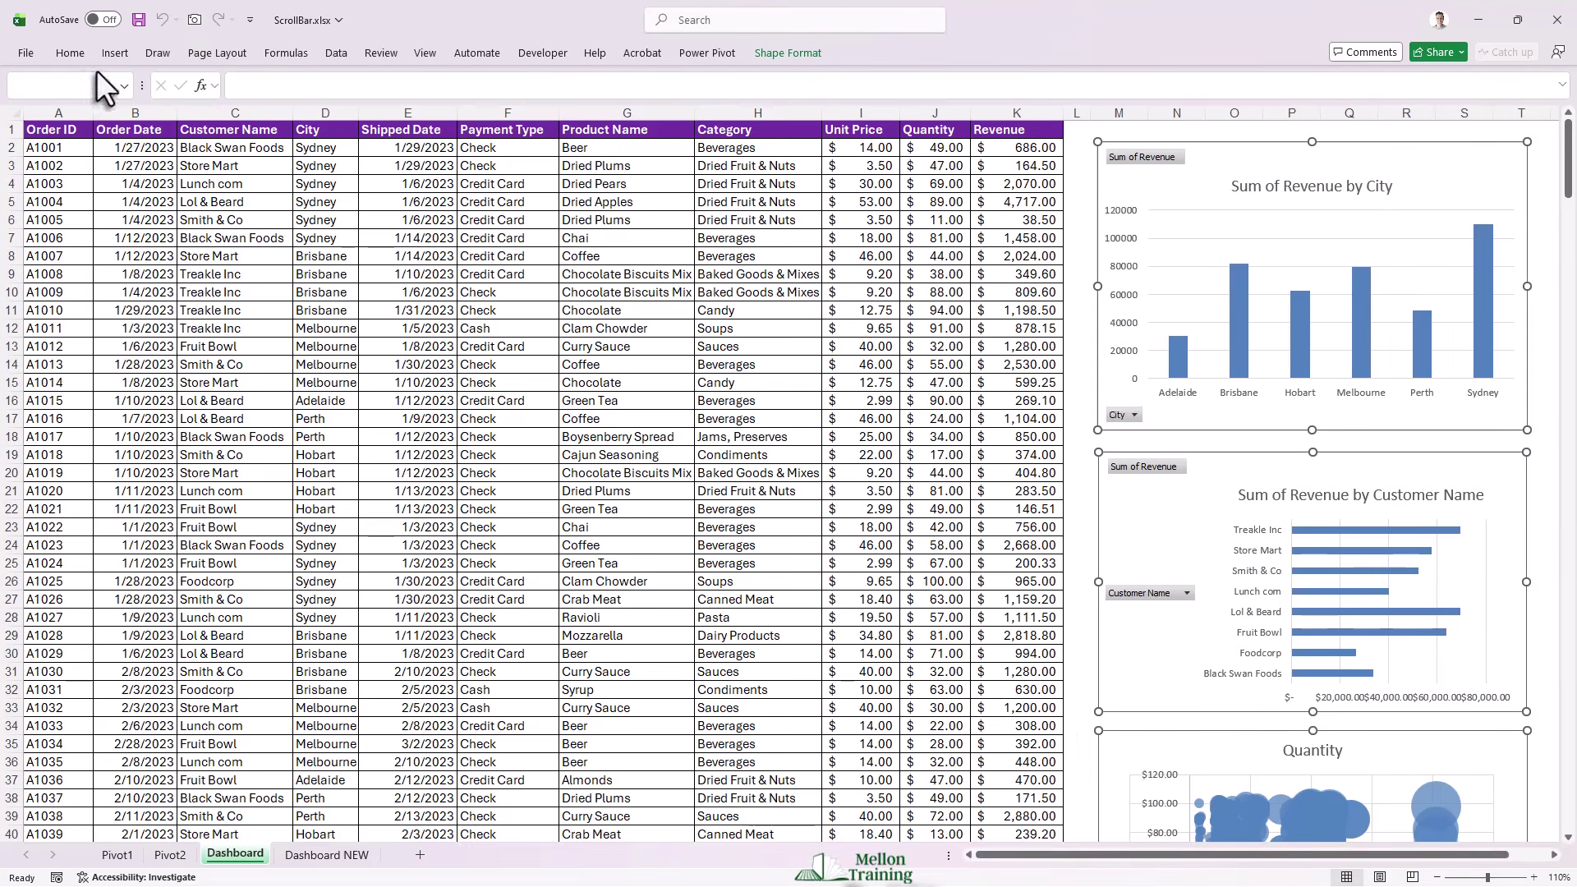
pyautogui.click(70, 53)
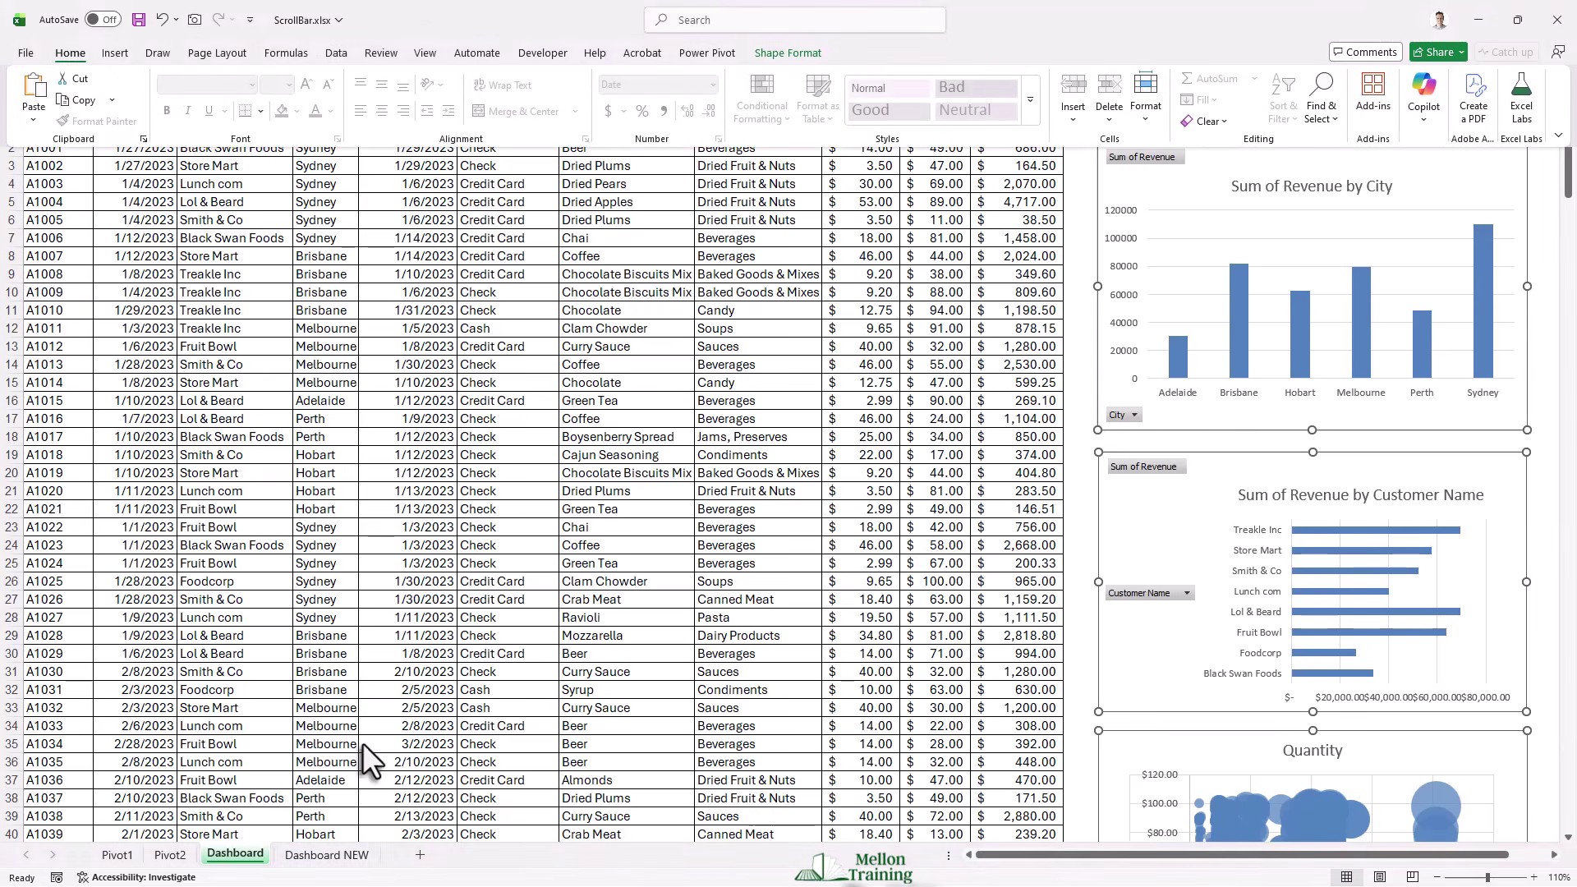
pyautogui.click(342, 859)
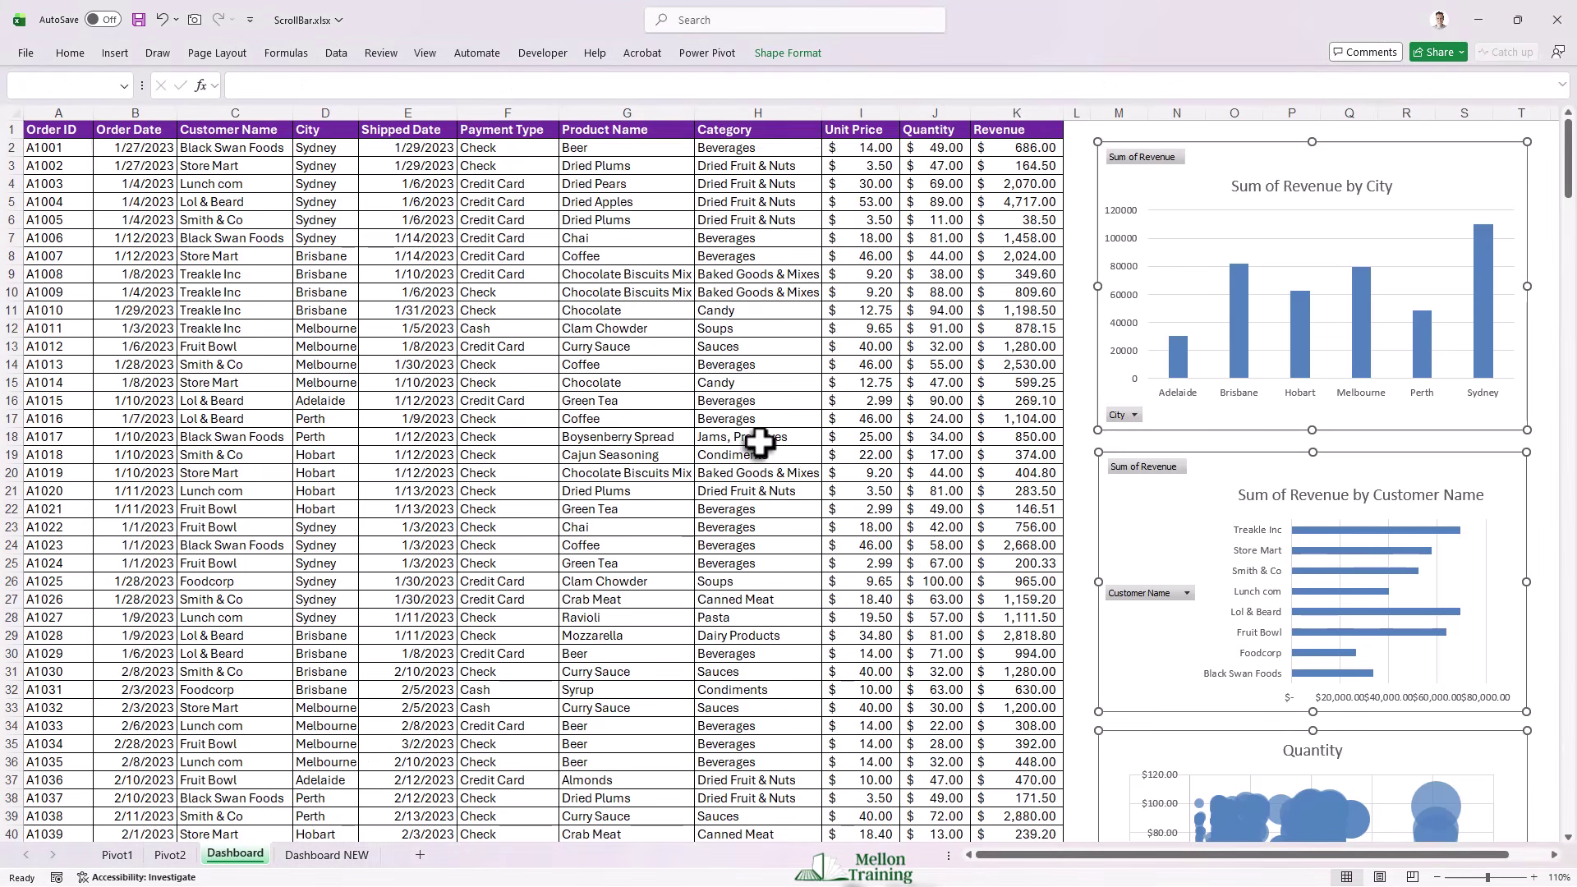
pyautogui.click(327, 856)
# Step: Paste the charts at M2 and resize the Customer Name chart below the table at A16
pyautogui.click(904, 142)
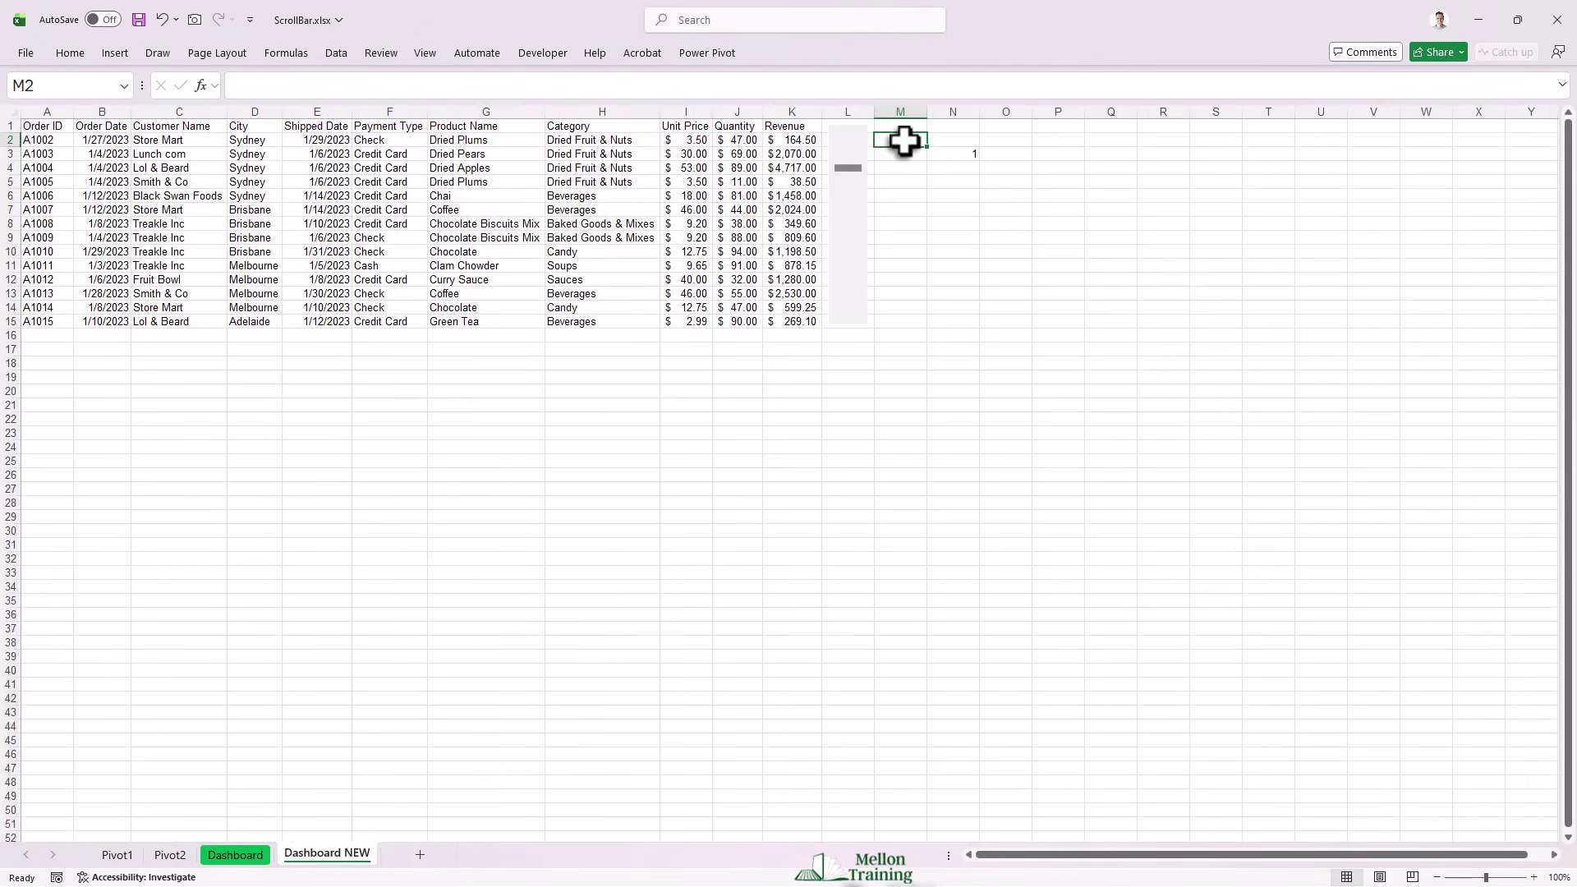
pyautogui.hotkey('ctrl', 'v')
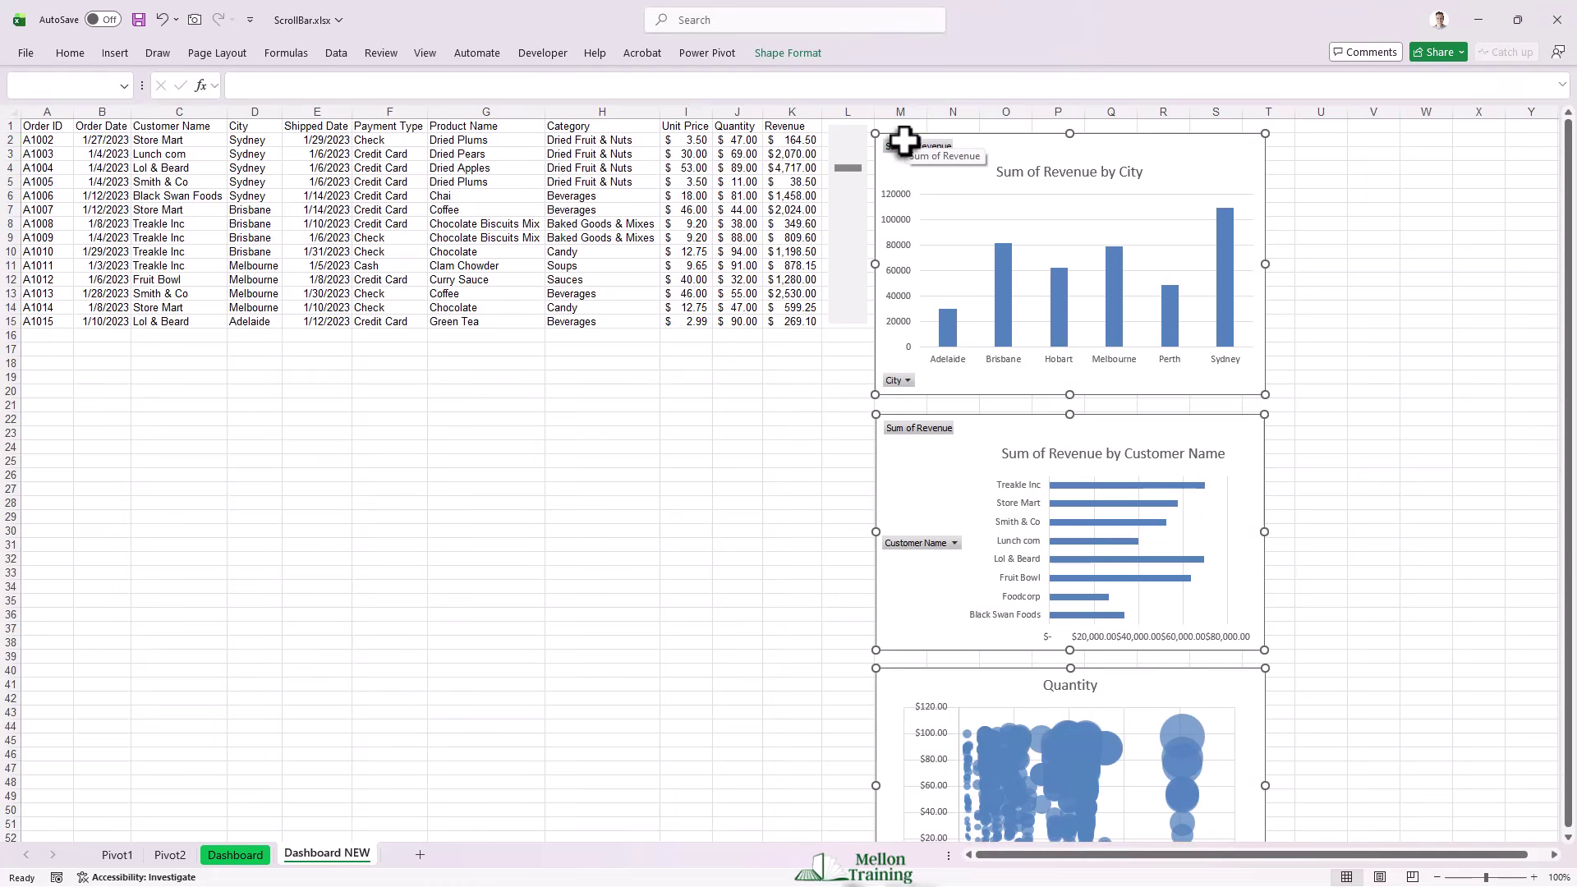
pyautogui.click(904, 141)
pyautogui.click(996, 430)
pyautogui.moveTo(996, 429); pyautogui.dragTo(144, 347)
pyautogui.moveTo(1058, 201); pyautogui.dragTo(651, 346)
pyautogui.moveTo(384, 345); pyautogui.dragTo(383, 352)
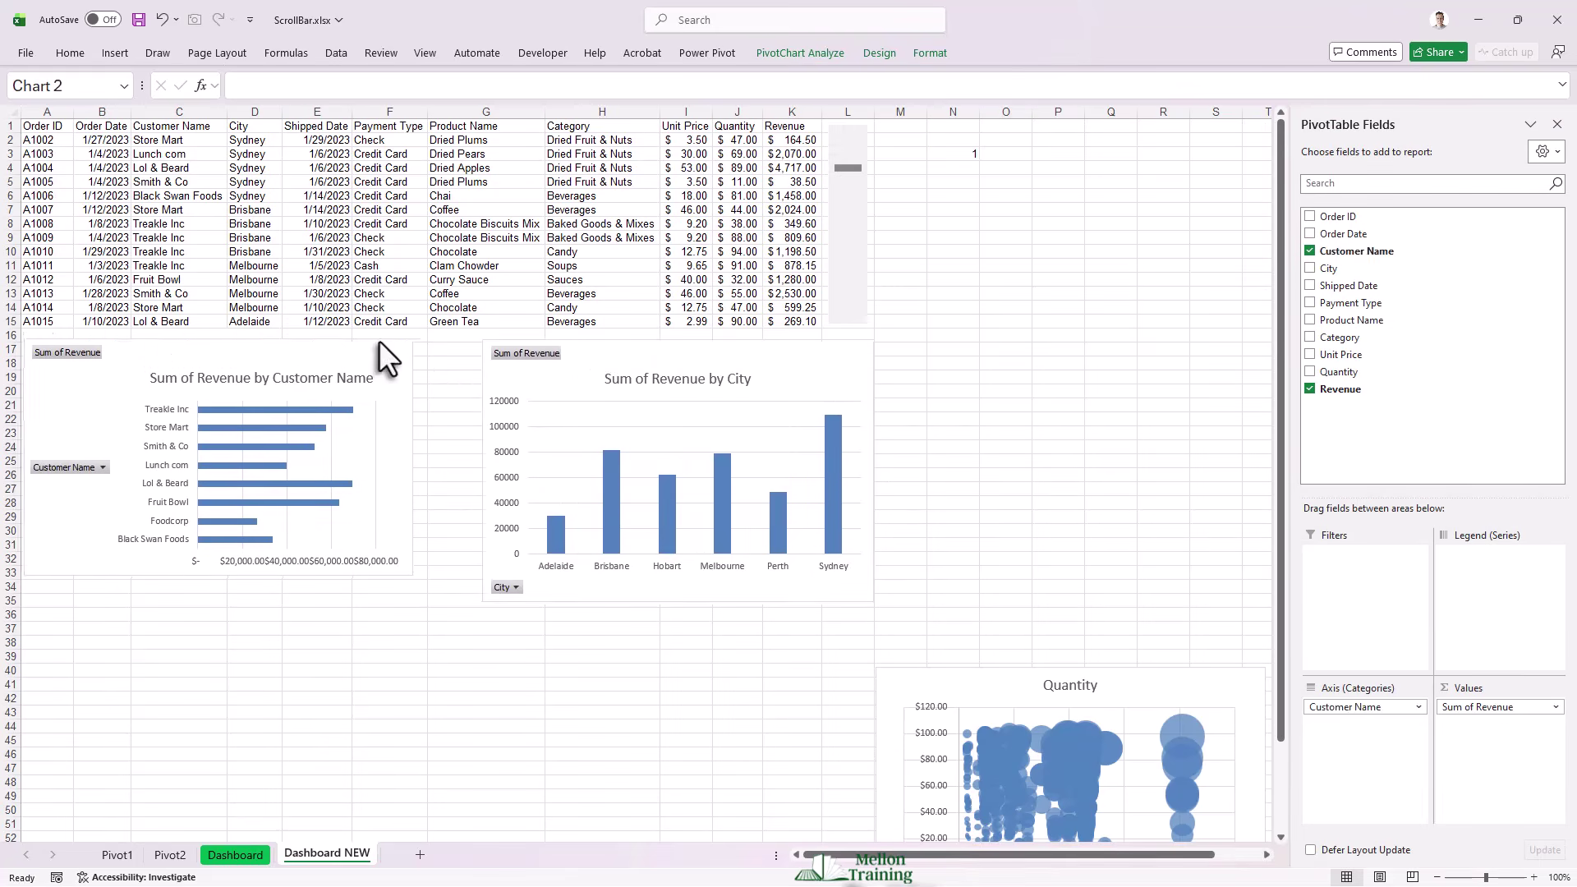
pyautogui.moveTo(412, 457); pyautogui.dragTo(483, 468)
pyautogui.moveTo(249, 576); pyautogui.dragTo(247, 603)
pyautogui.moveTo(473, 468); pyautogui.dragTo(437, 472)
# Step: Widen the City chart and move the Quantity chart up beside the table
pyautogui.click(487, 493)
pyautogui.moveTo(968, 669); pyautogui.dragTo(969, 123)
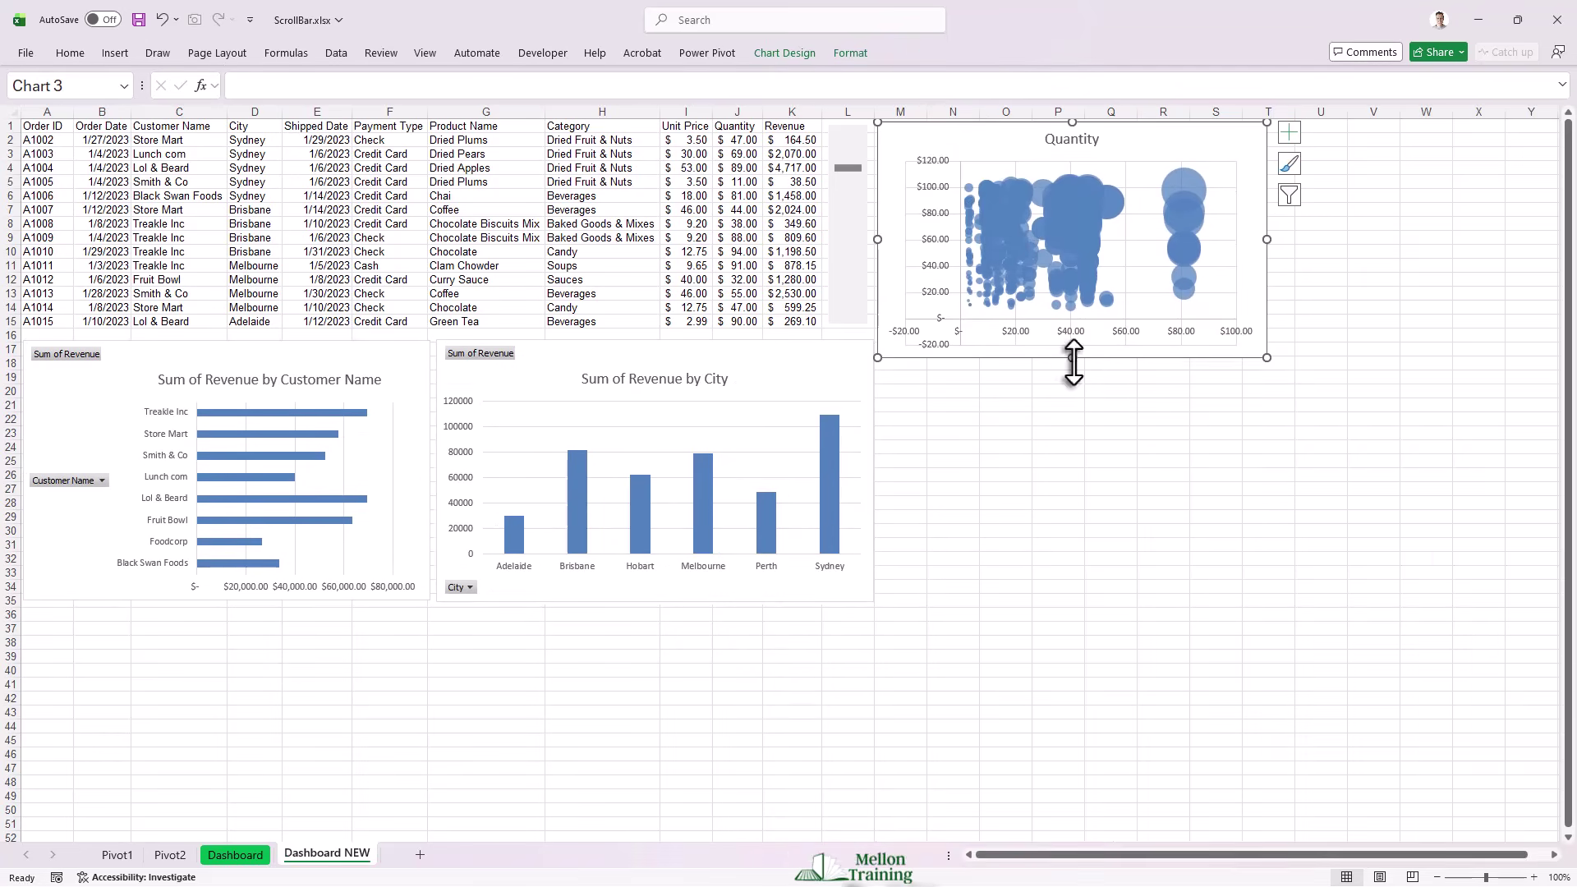
pyautogui.moveTo(1075, 356); pyautogui.dragTo(1068, 600)
# Step: Format header row A1:K1 with purple fill and white, bold, size 11 text
pyautogui.click(428, 52)
pyautogui.click(484, 684)
pyautogui.click(426, 53)
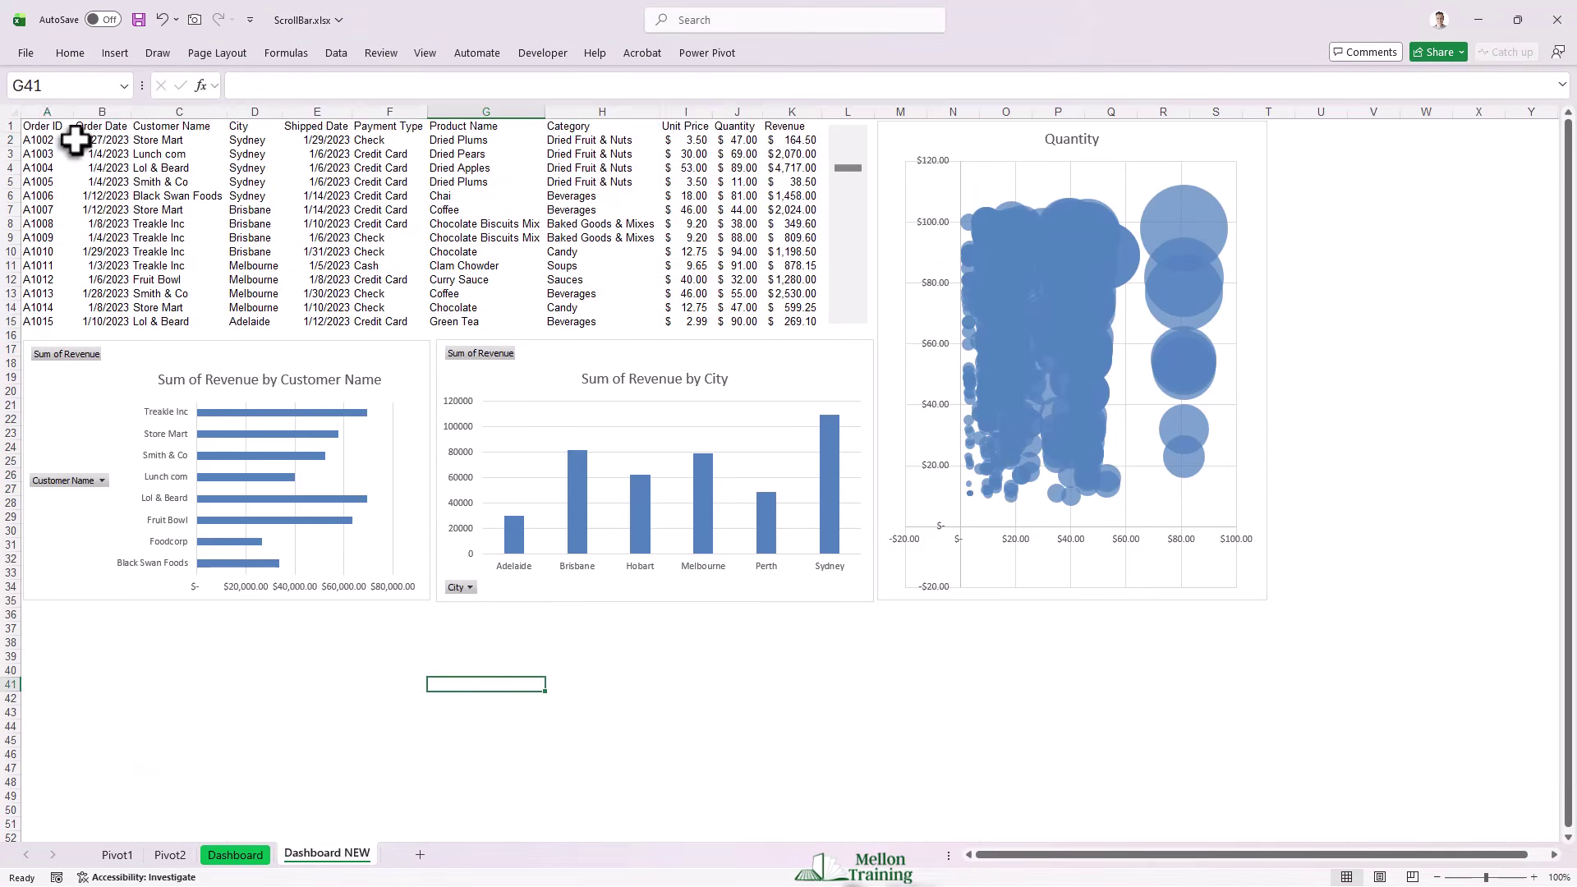
pyautogui.moveTo(37, 125); pyautogui.dragTo(792, 127)
pyautogui.click(70, 52)
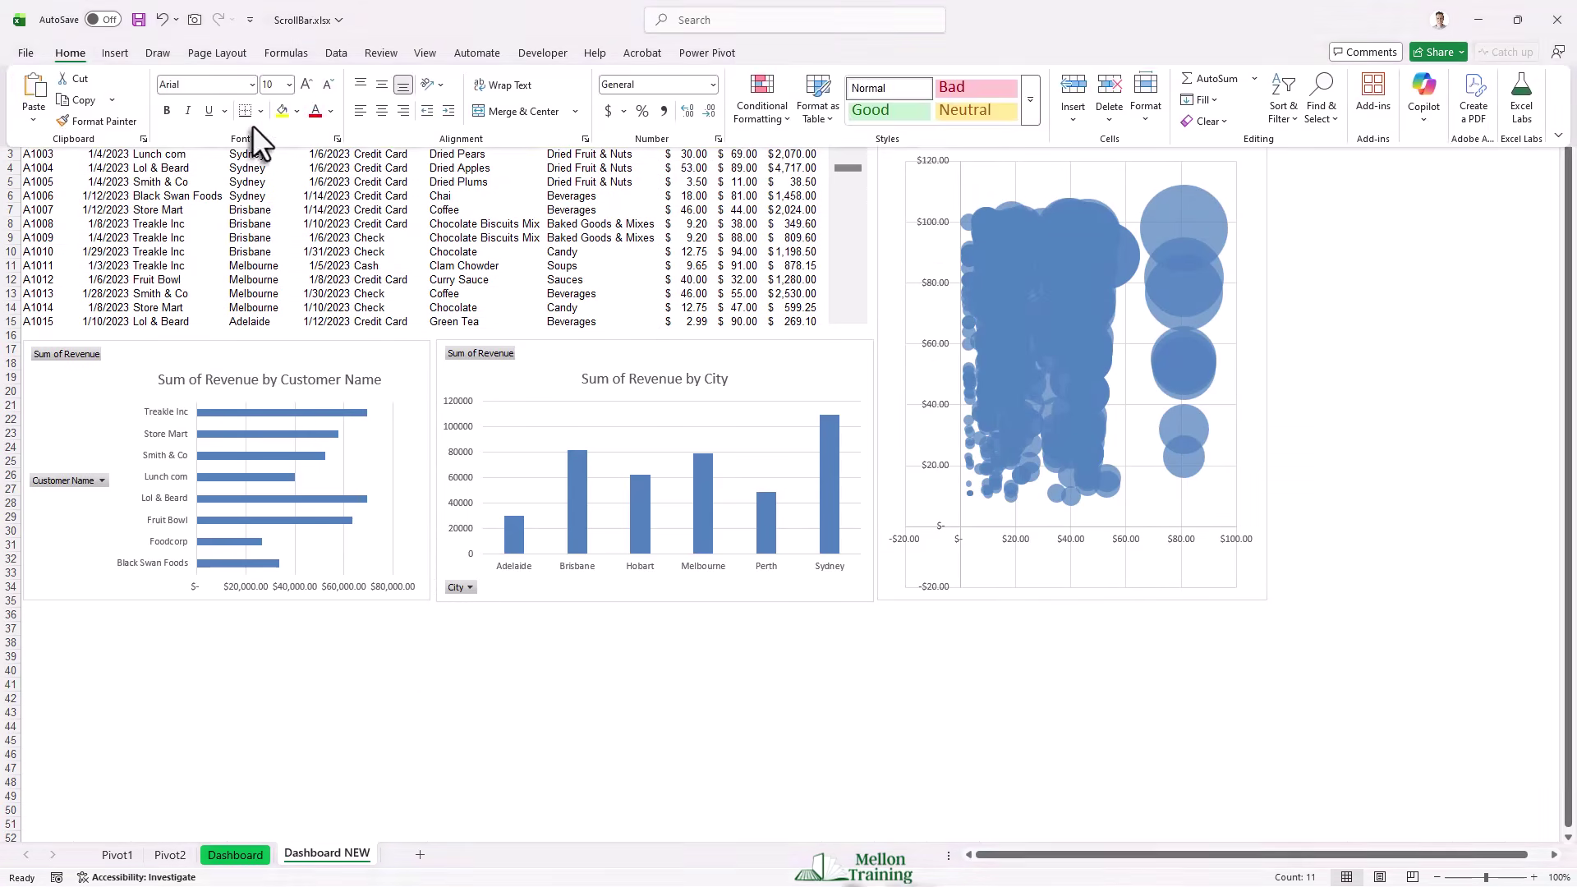
pyautogui.click(297, 111)
pyautogui.click(405, 229)
pyautogui.click(330, 111)
pyautogui.click(328, 197)
pyautogui.click(306, 84)
pyautogui.click(166, 111)
pyautogui.click(275, 659)
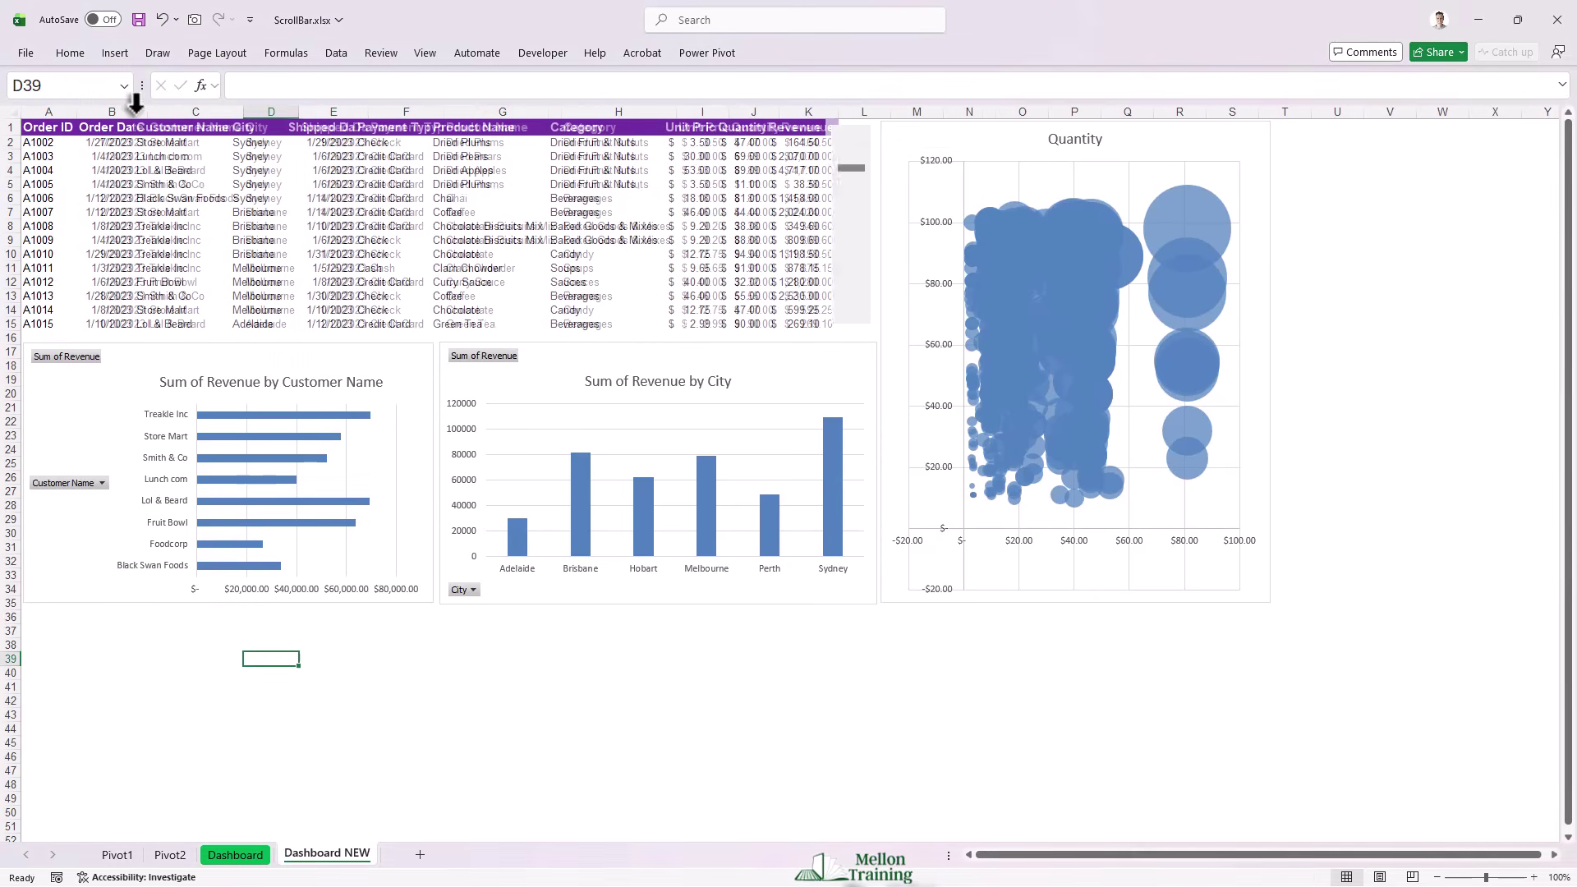
# Step: AutoFit columns E through I and adjust the width of column J
pyautogui.doubleClick(372, 111)
pyautogui.doubleClick(463, 111)
pyautogui.doubleClick(589, 111)
pyautogui.doubleClick(706, 111)
pyautogui.doubleClick(761, 111)
pyautogui.moveTo(822, 109); pyautogui.dragTo(824, 109)
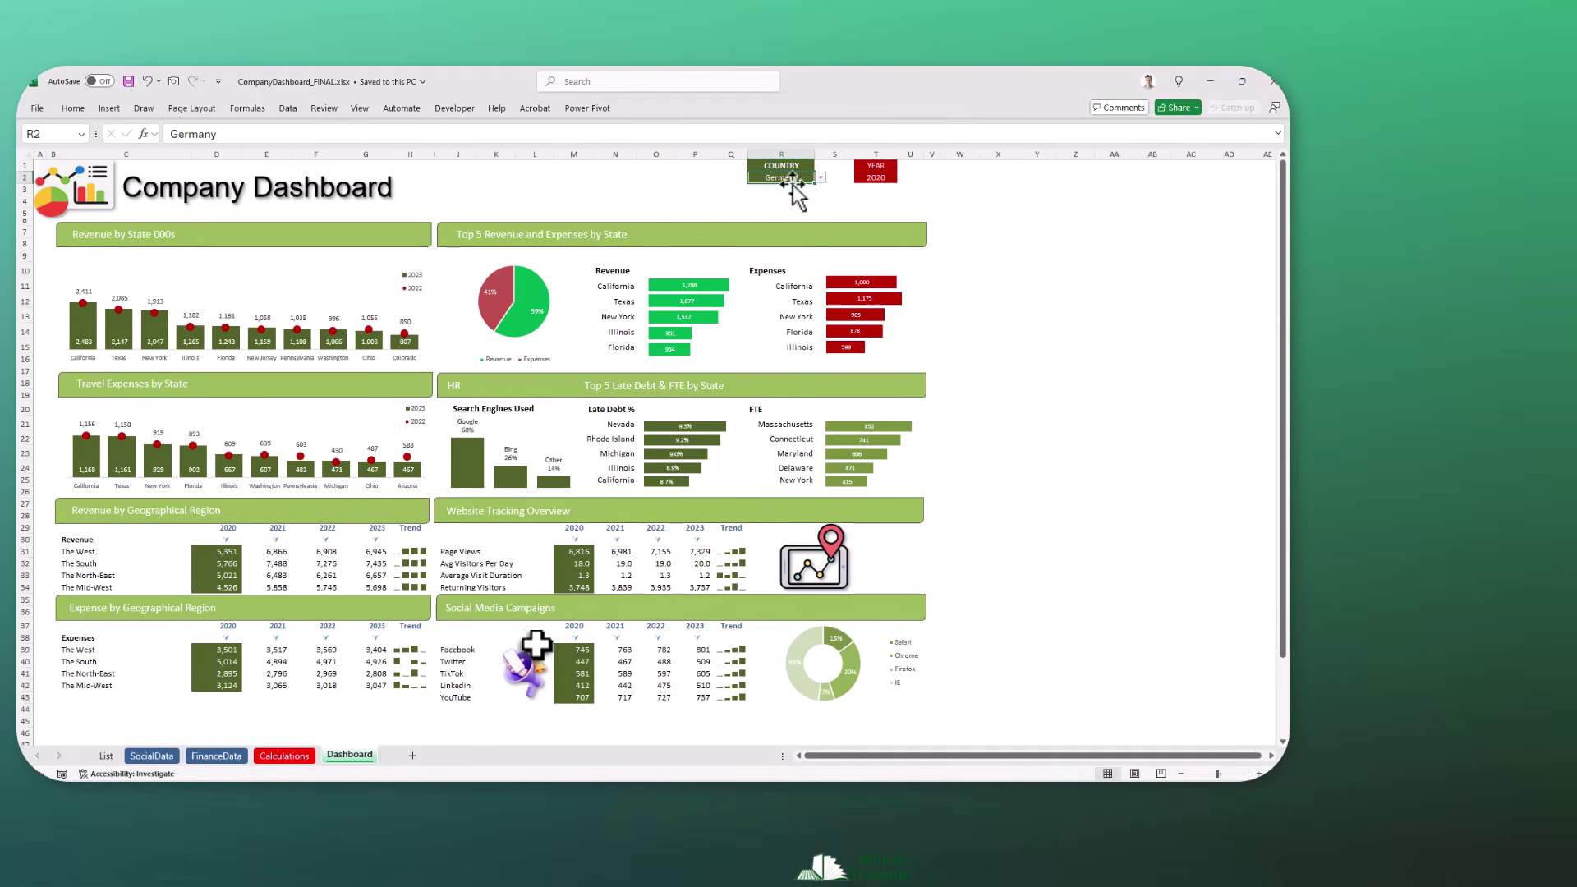
pyautogui.click(821, 177)
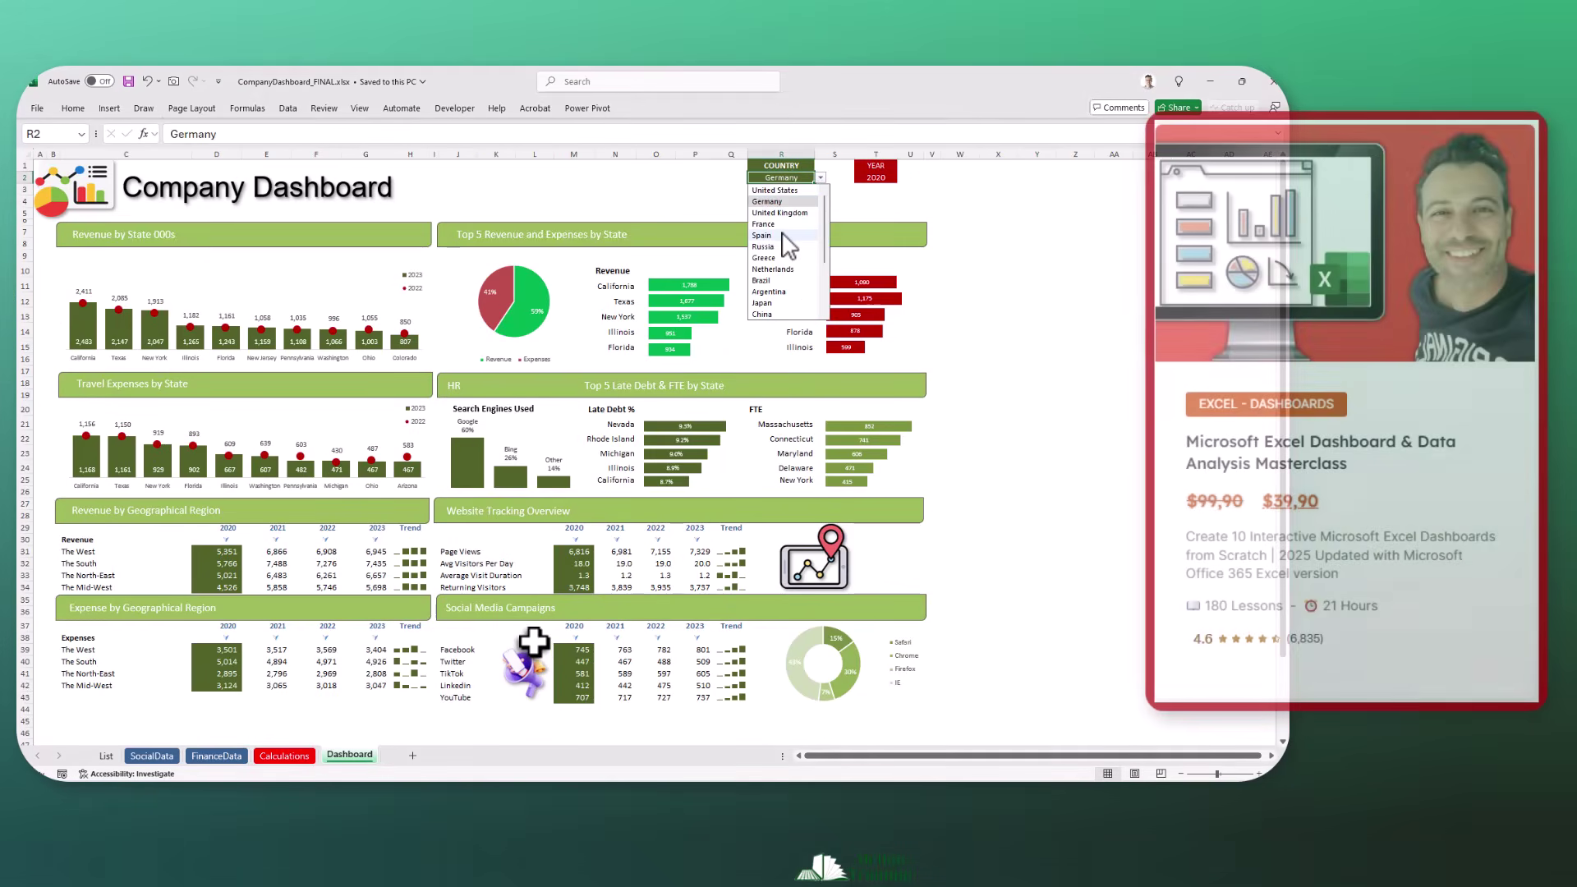
pyautogui.click(781, 247)
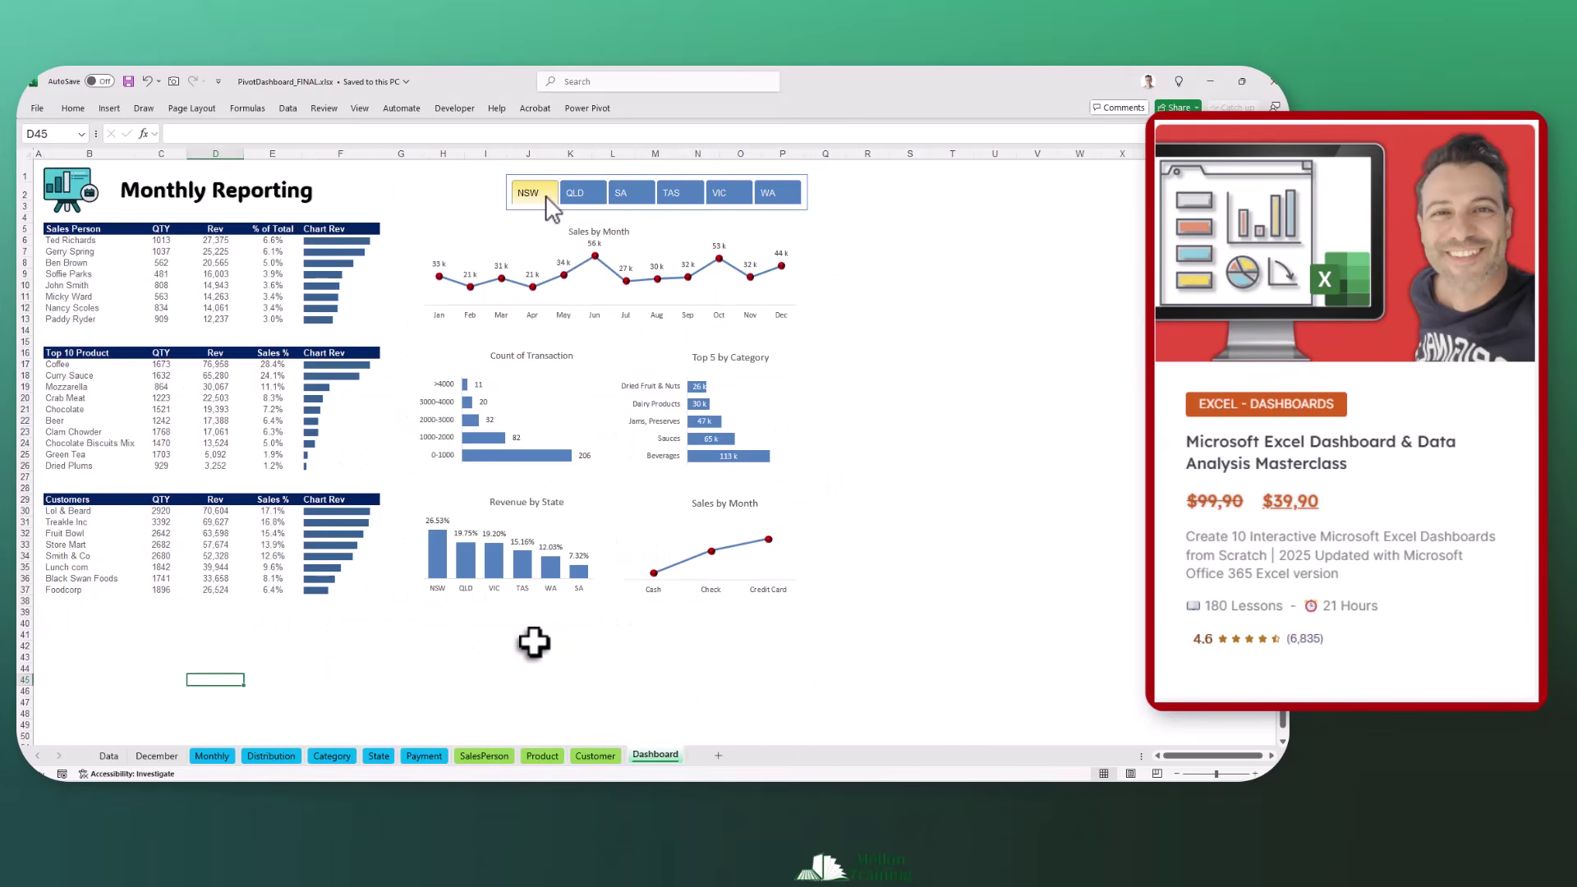
pyautogui.click(548, 203)
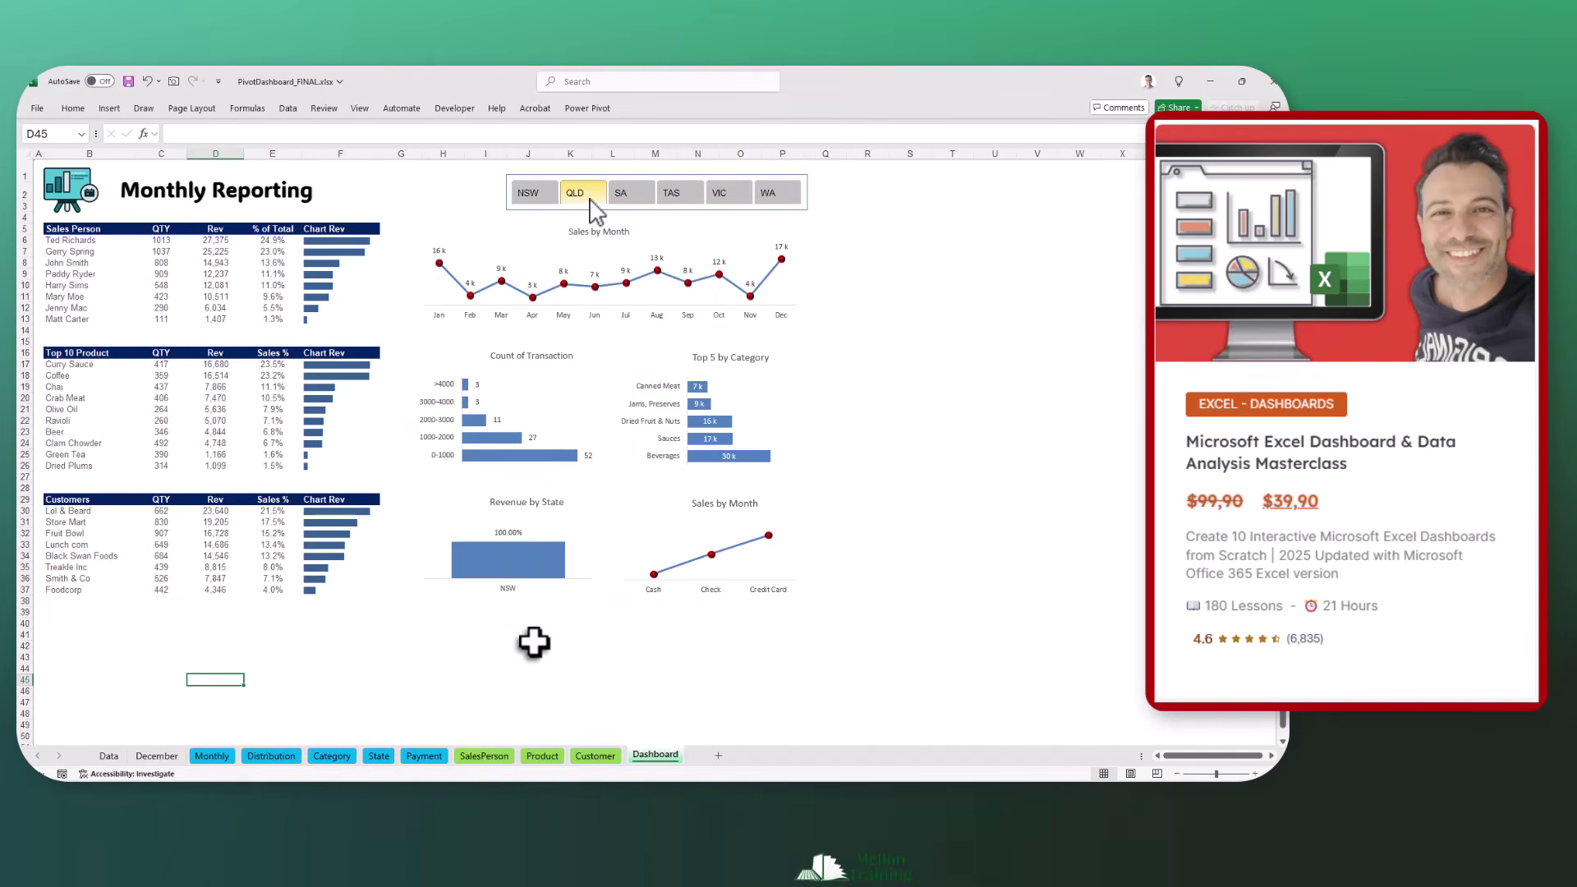
pyautogui.click(649, 198)
pyautogui.click(680, 193)
pyautogui.click(774, 194)
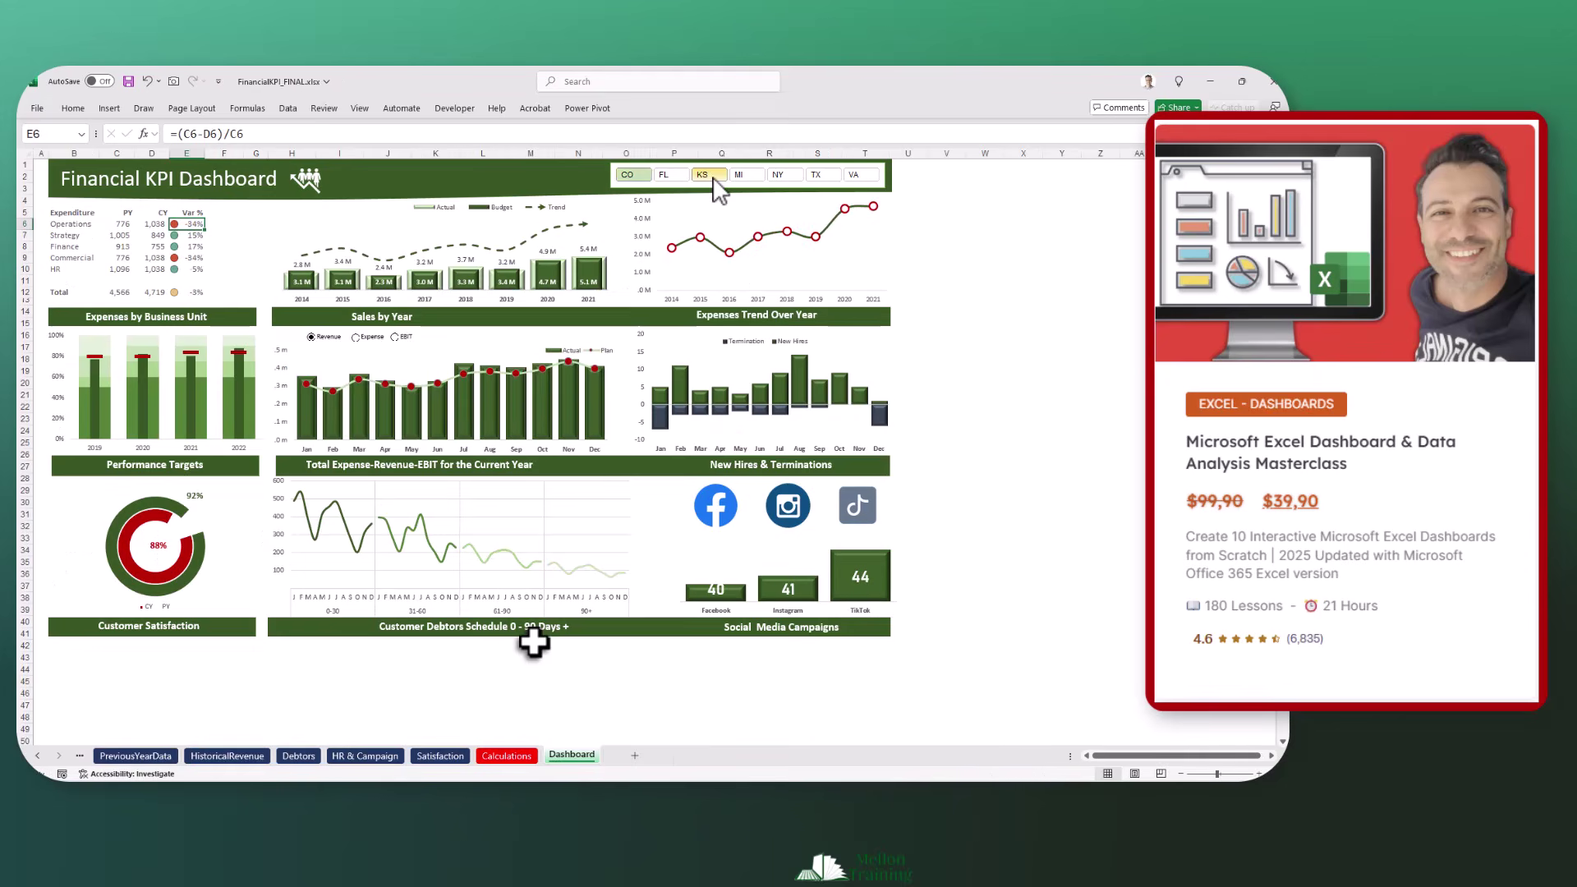
pyautogui.click(759, 181)
pyautogui.click(836, 179)
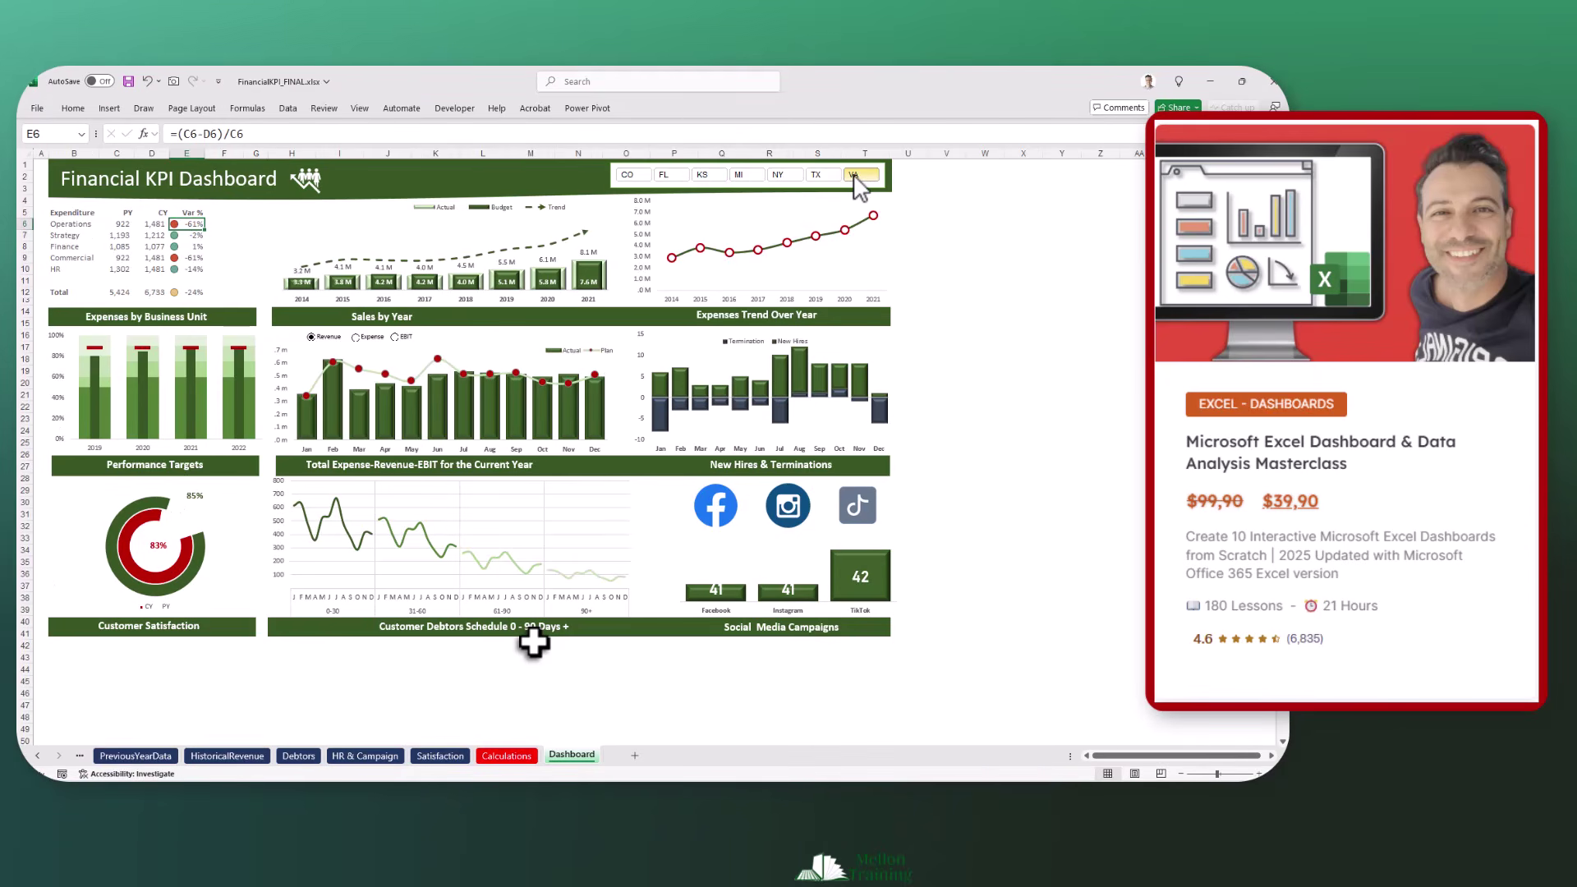
pyautogui.click(856, 175)
pyautogui.click(356, 338)
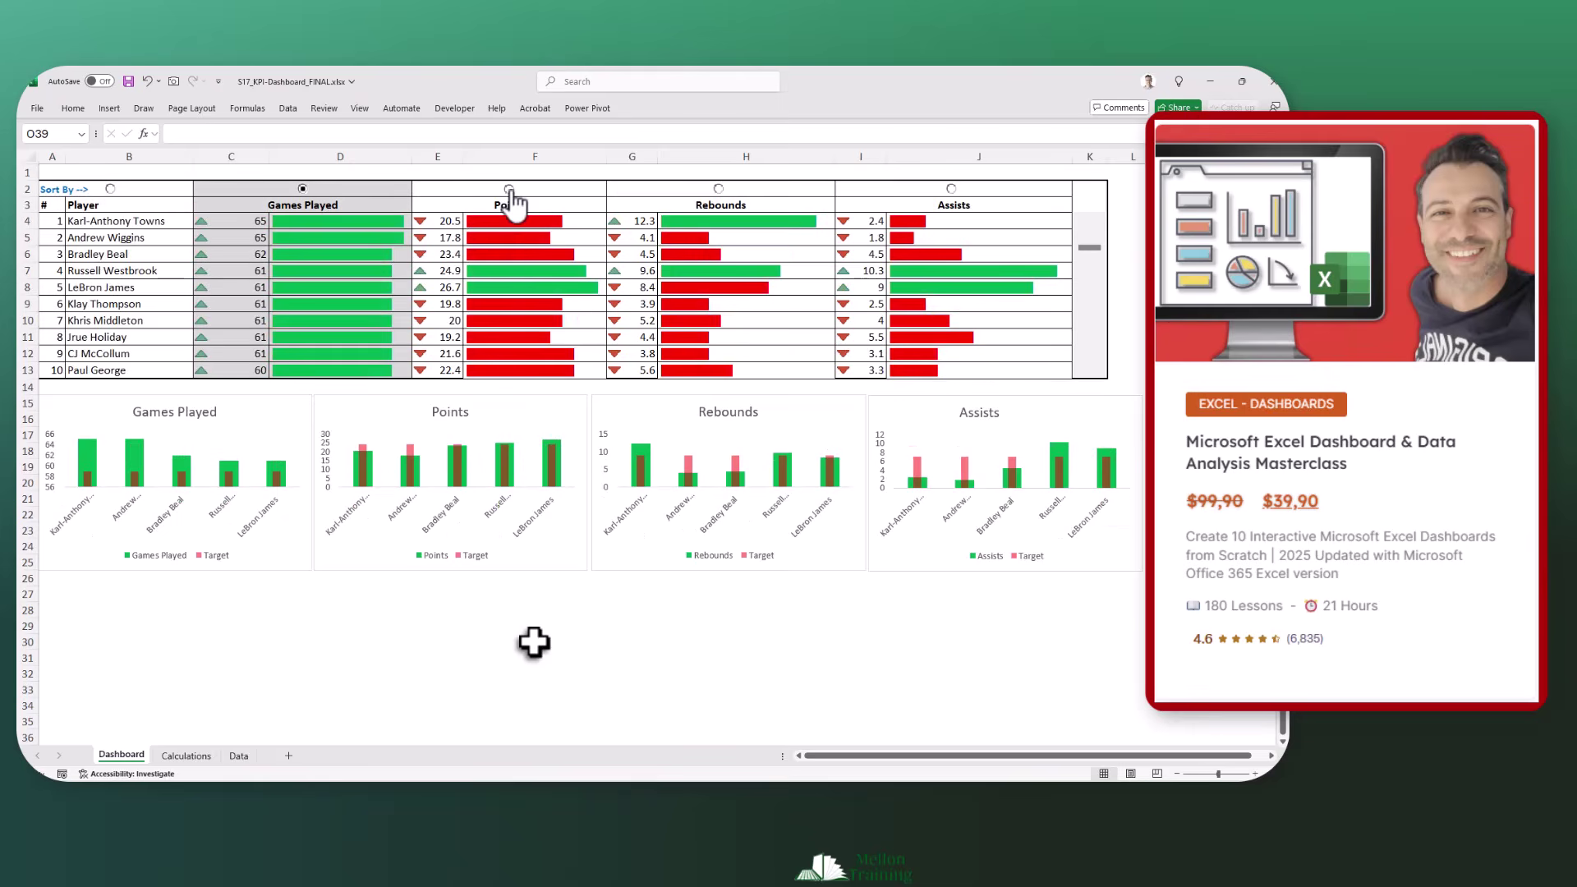
pyautogui.click(509, 189)
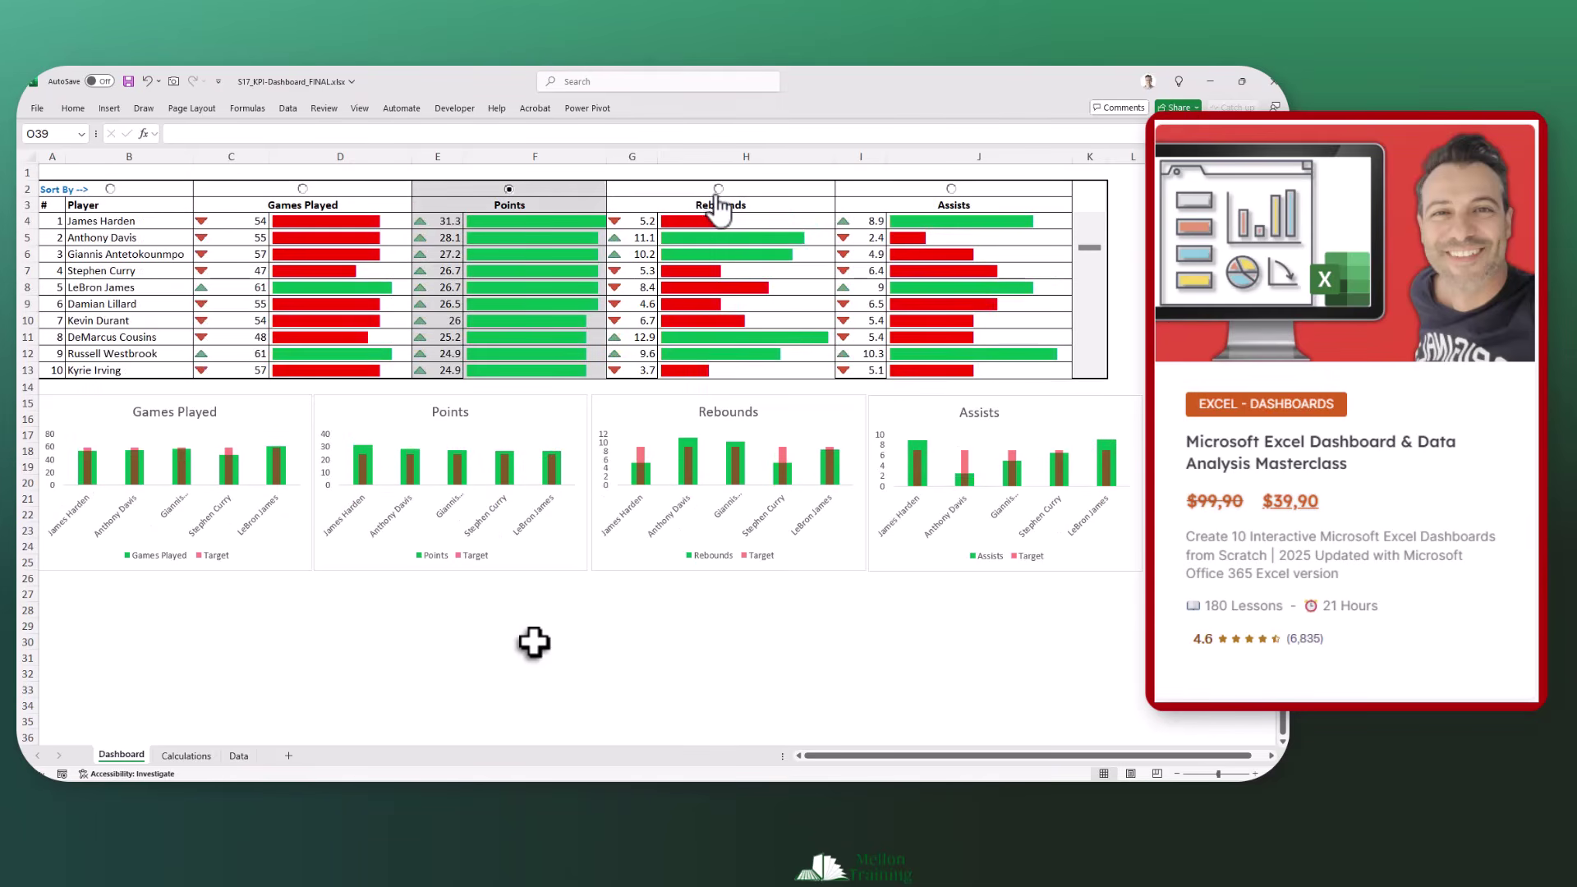
pyautogui.click(719, 189)
pyautogui.click(952, 189)
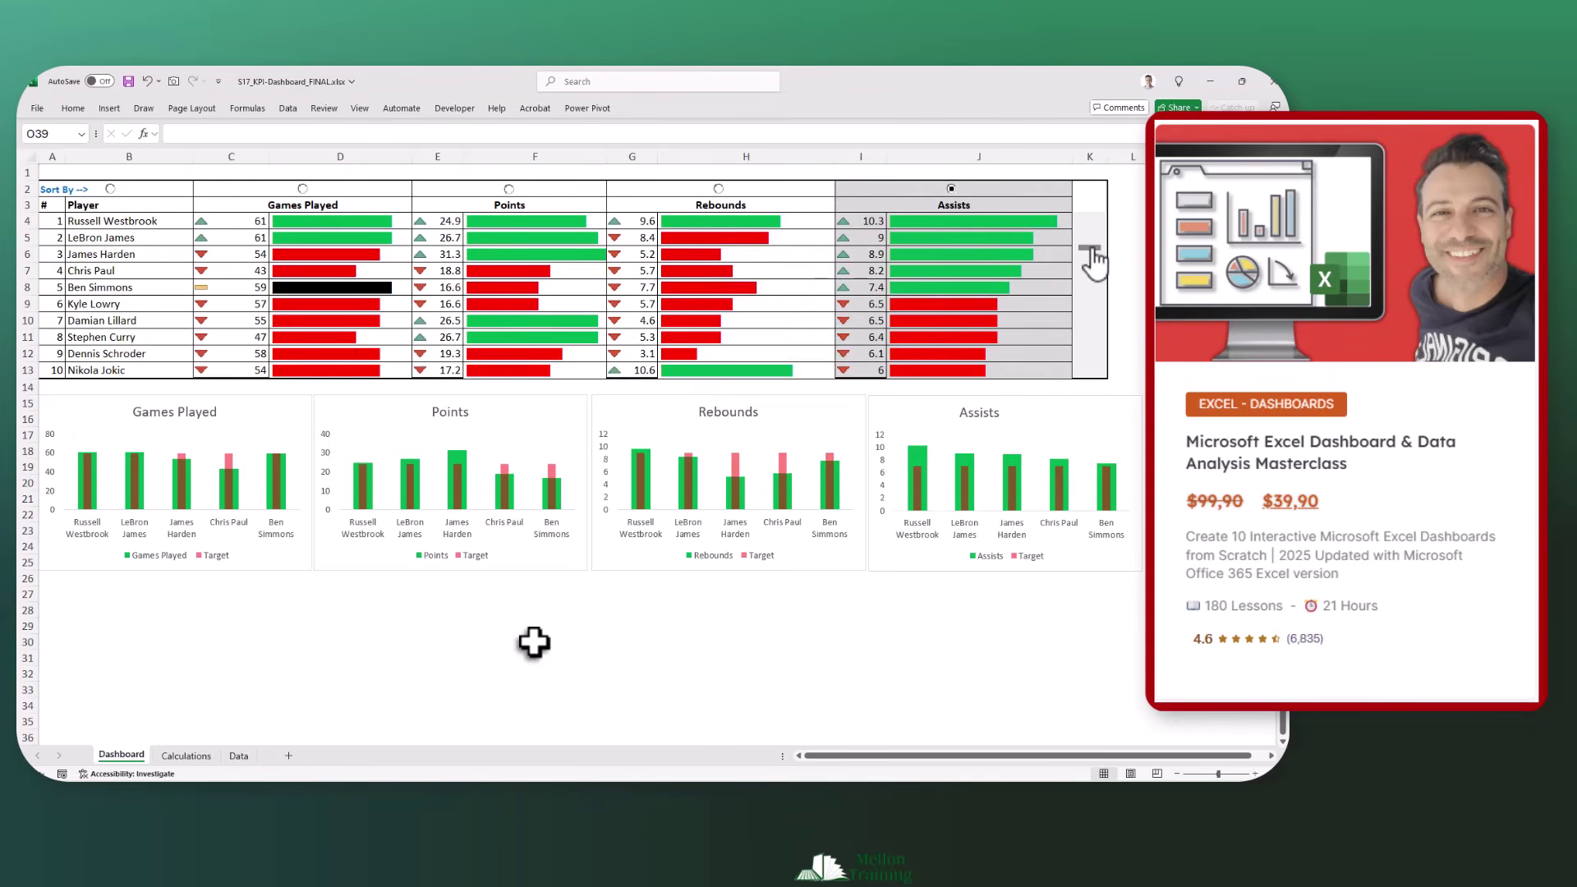
pyautogui.click(1089, 261)
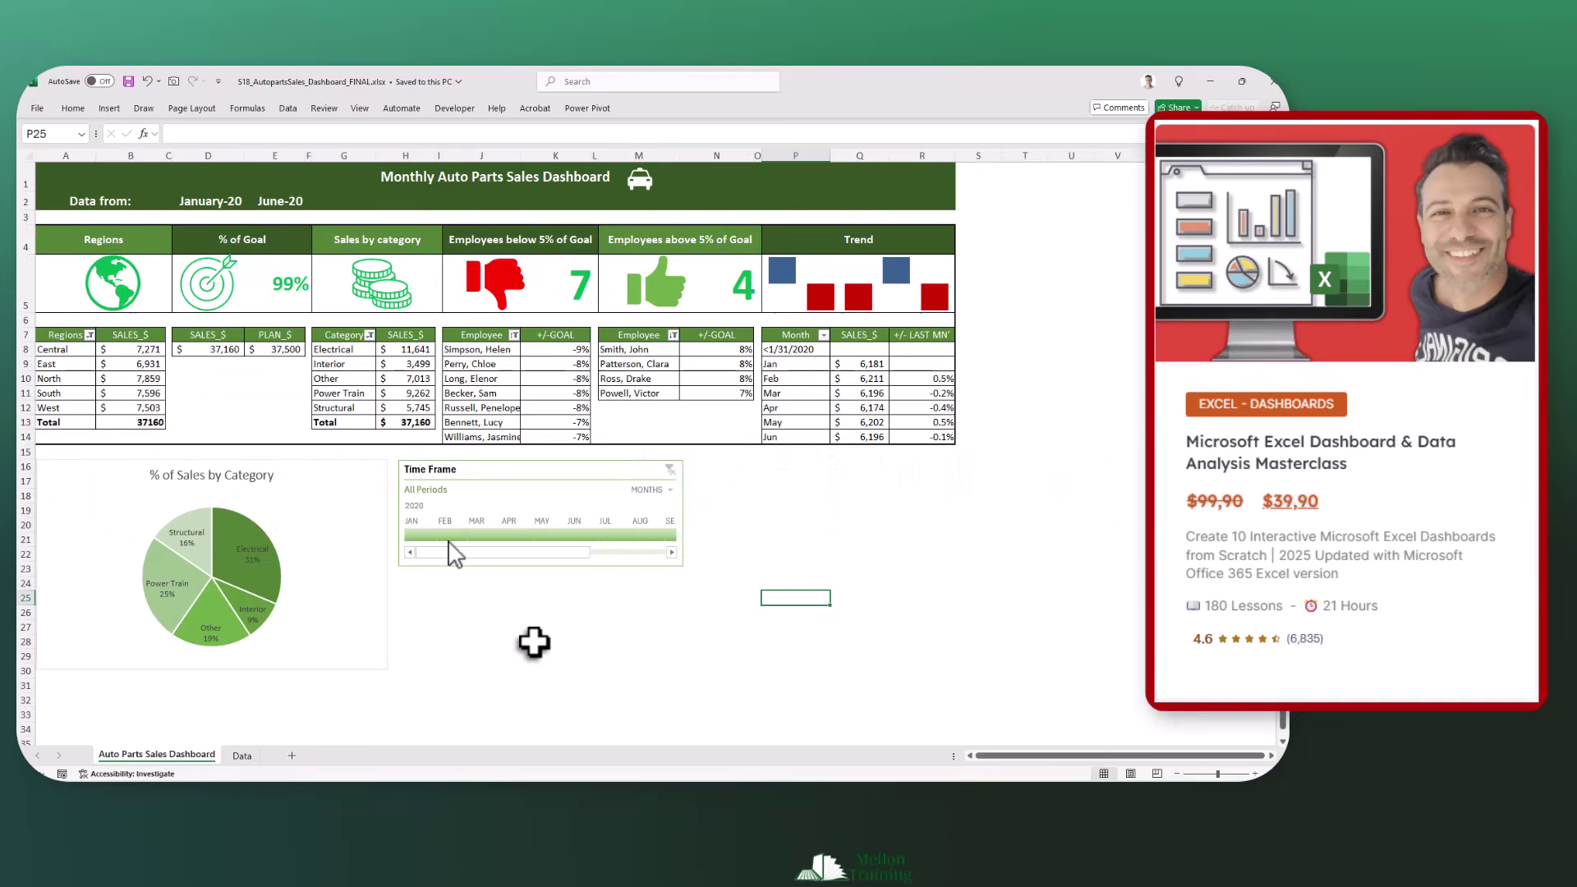
pyautogui.moveTo(447, 540); pyautogui.dragTo(472, 541)
pyautogui.click(549, 539)
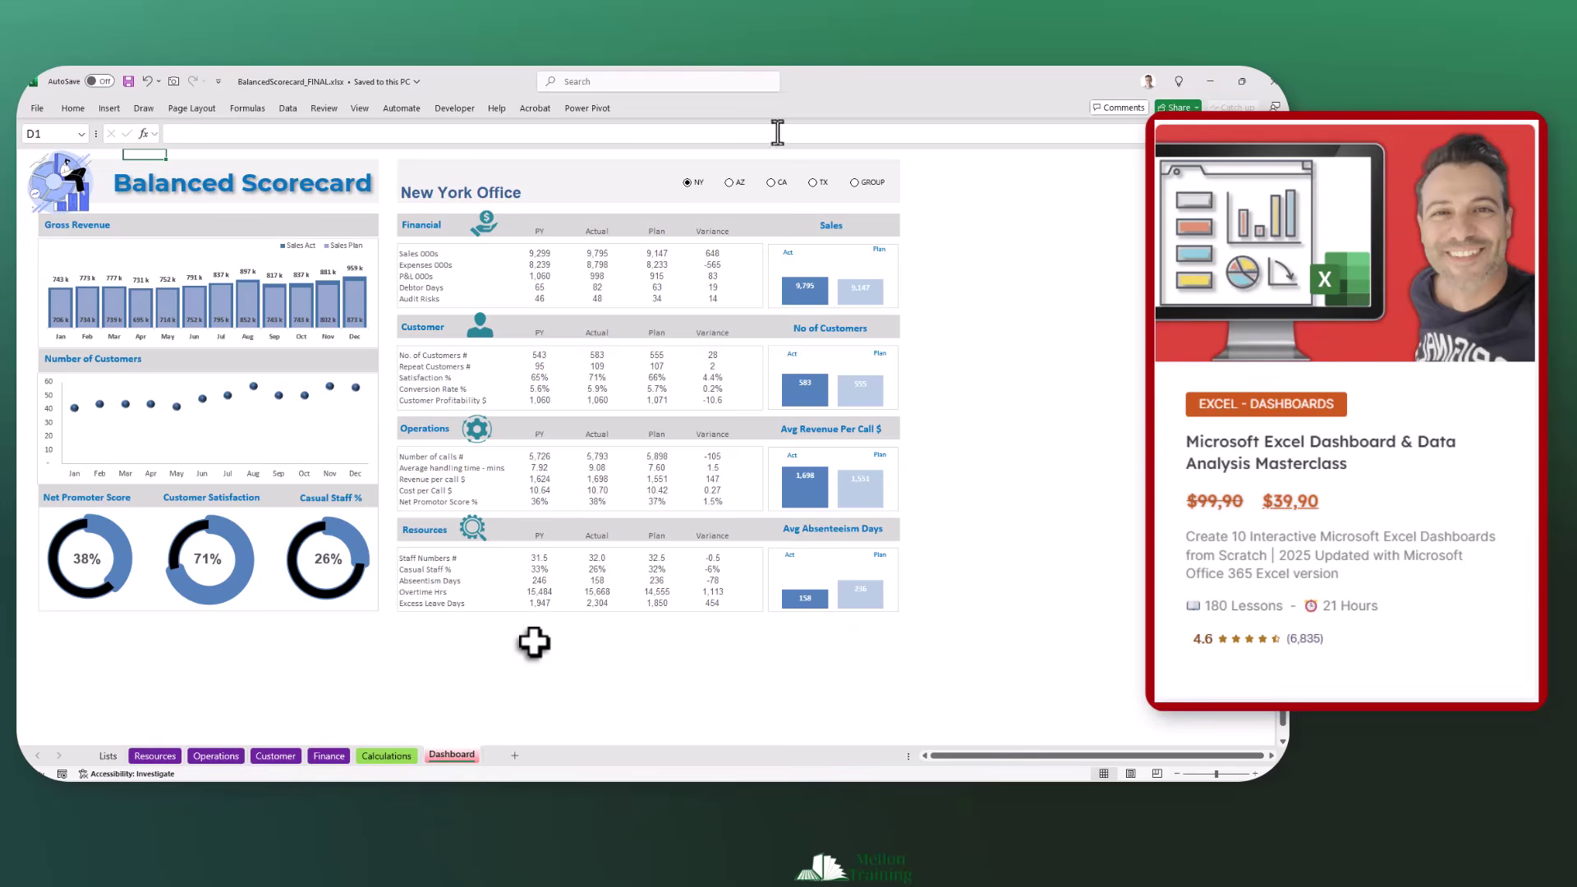
pyautogui.click(730, 184)
pyautogui.click(771, 183)
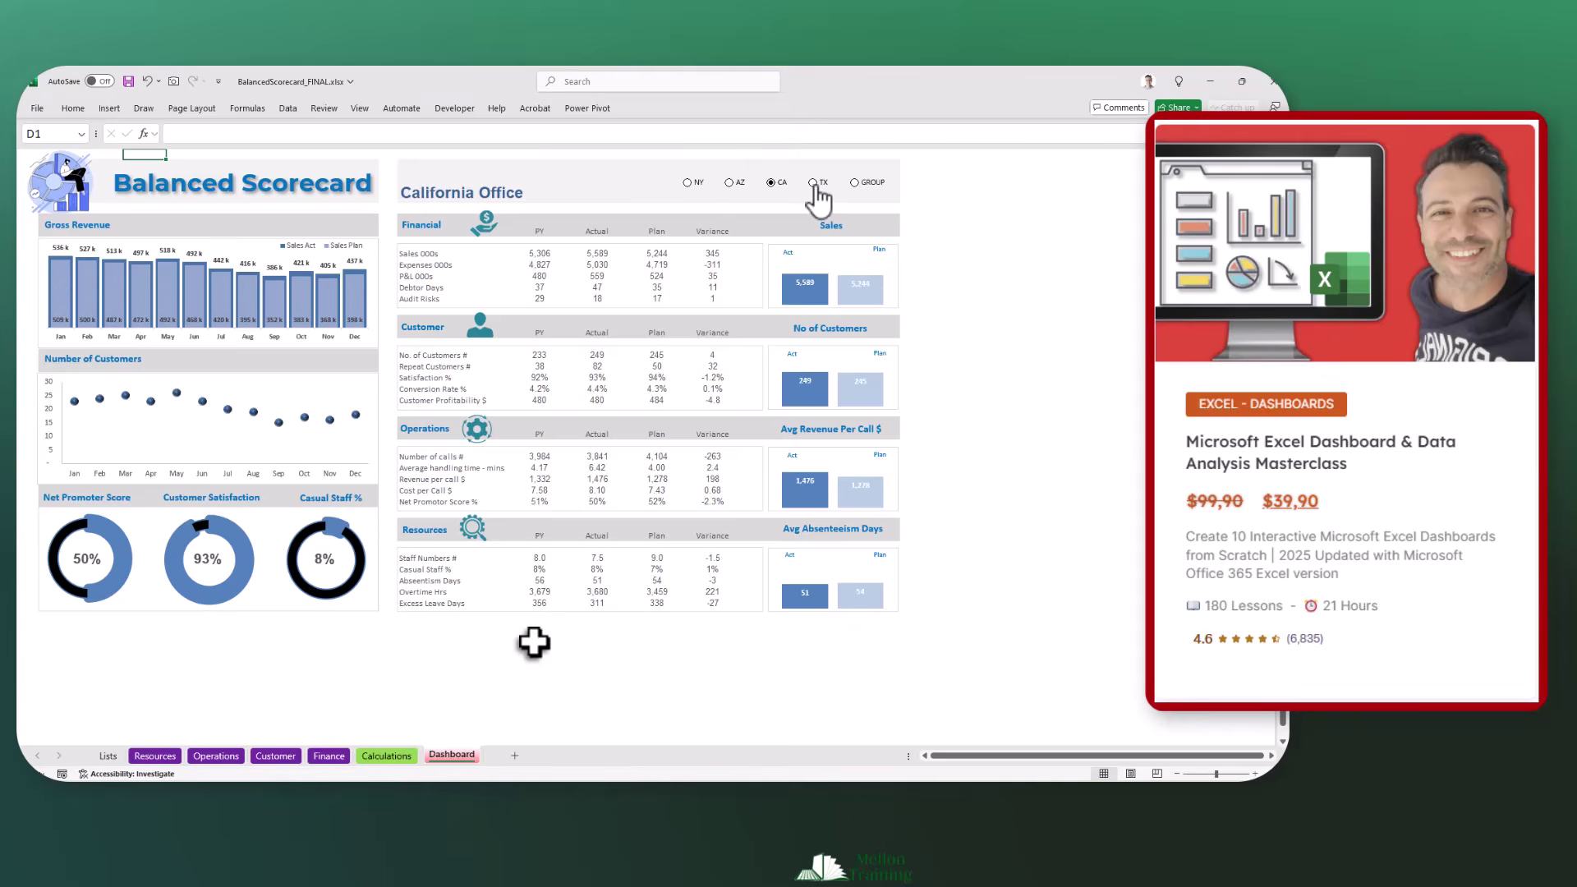
pyautogui.click(812, 184)
pyautogui.click(855, 183)
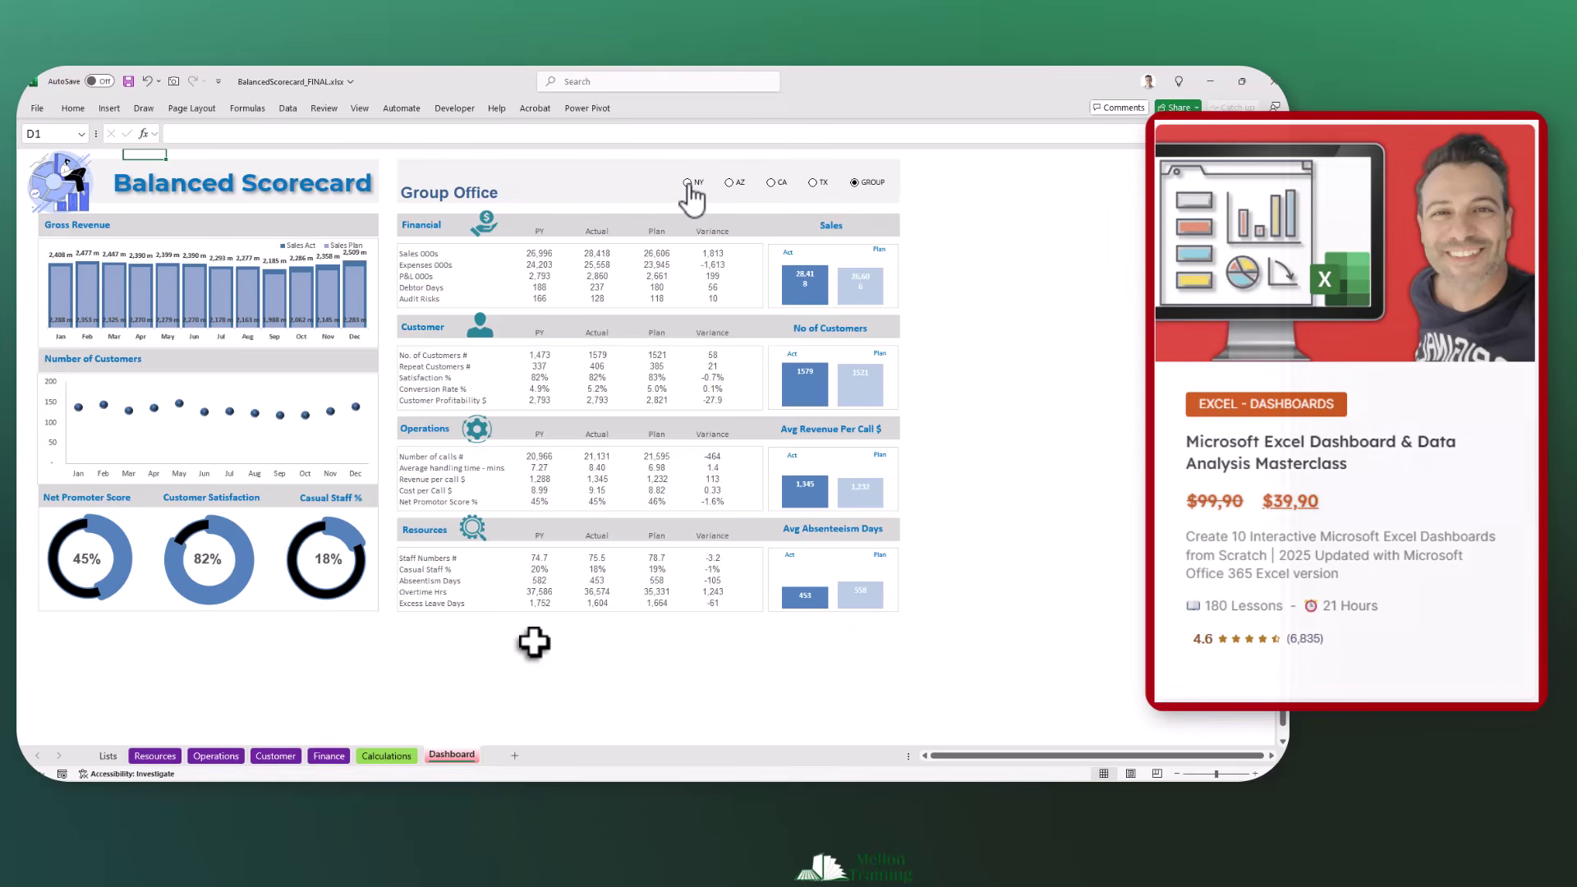
pyautogui.click(688, 184)
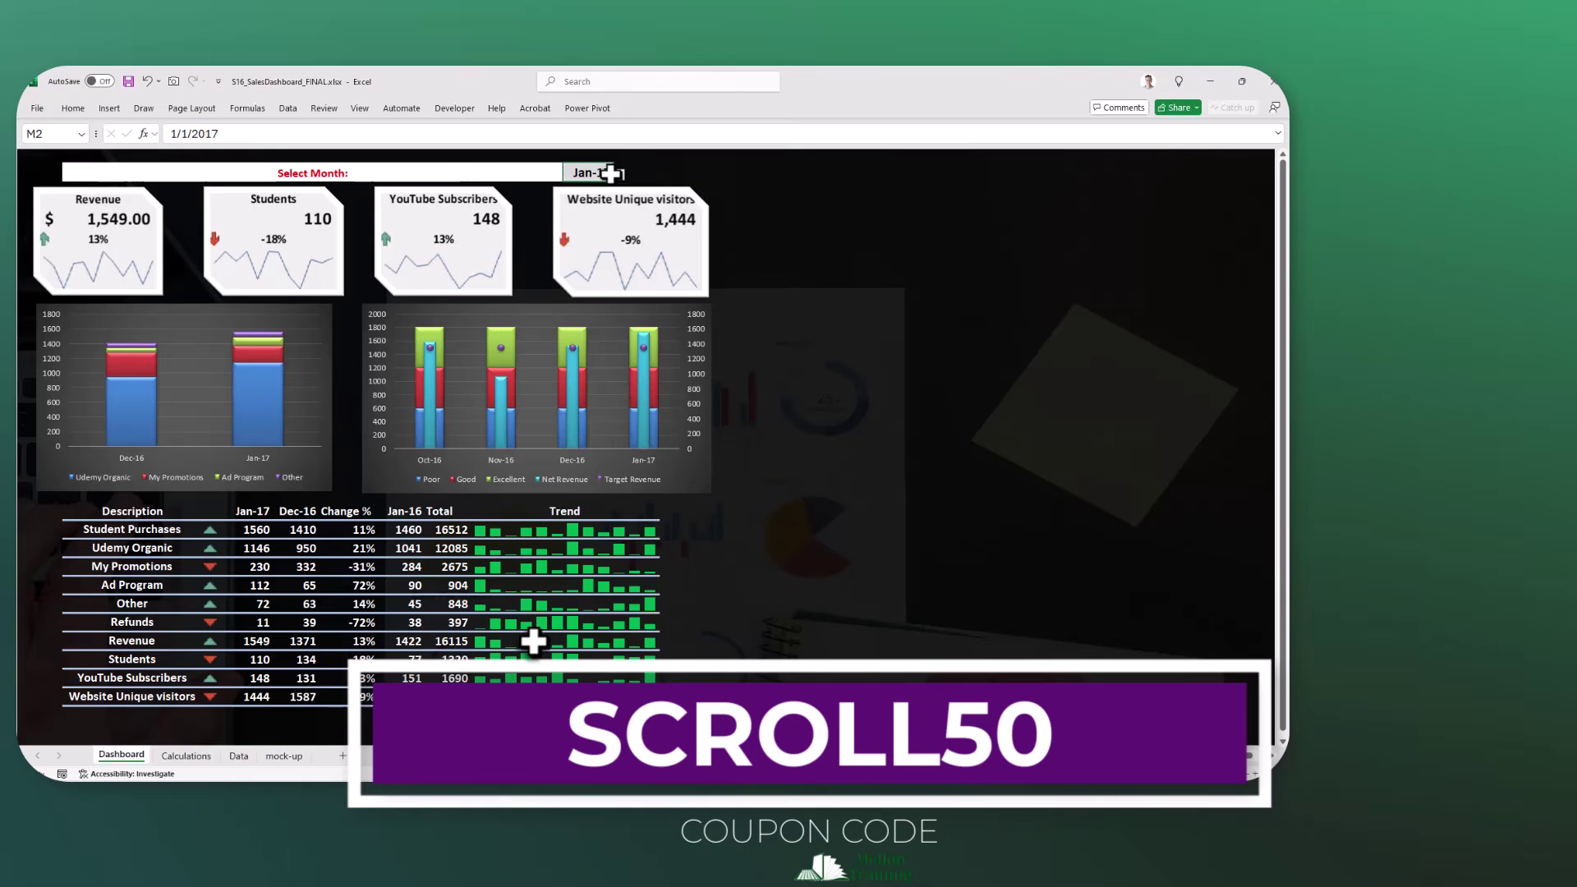
pyautogui.click(617, 174)
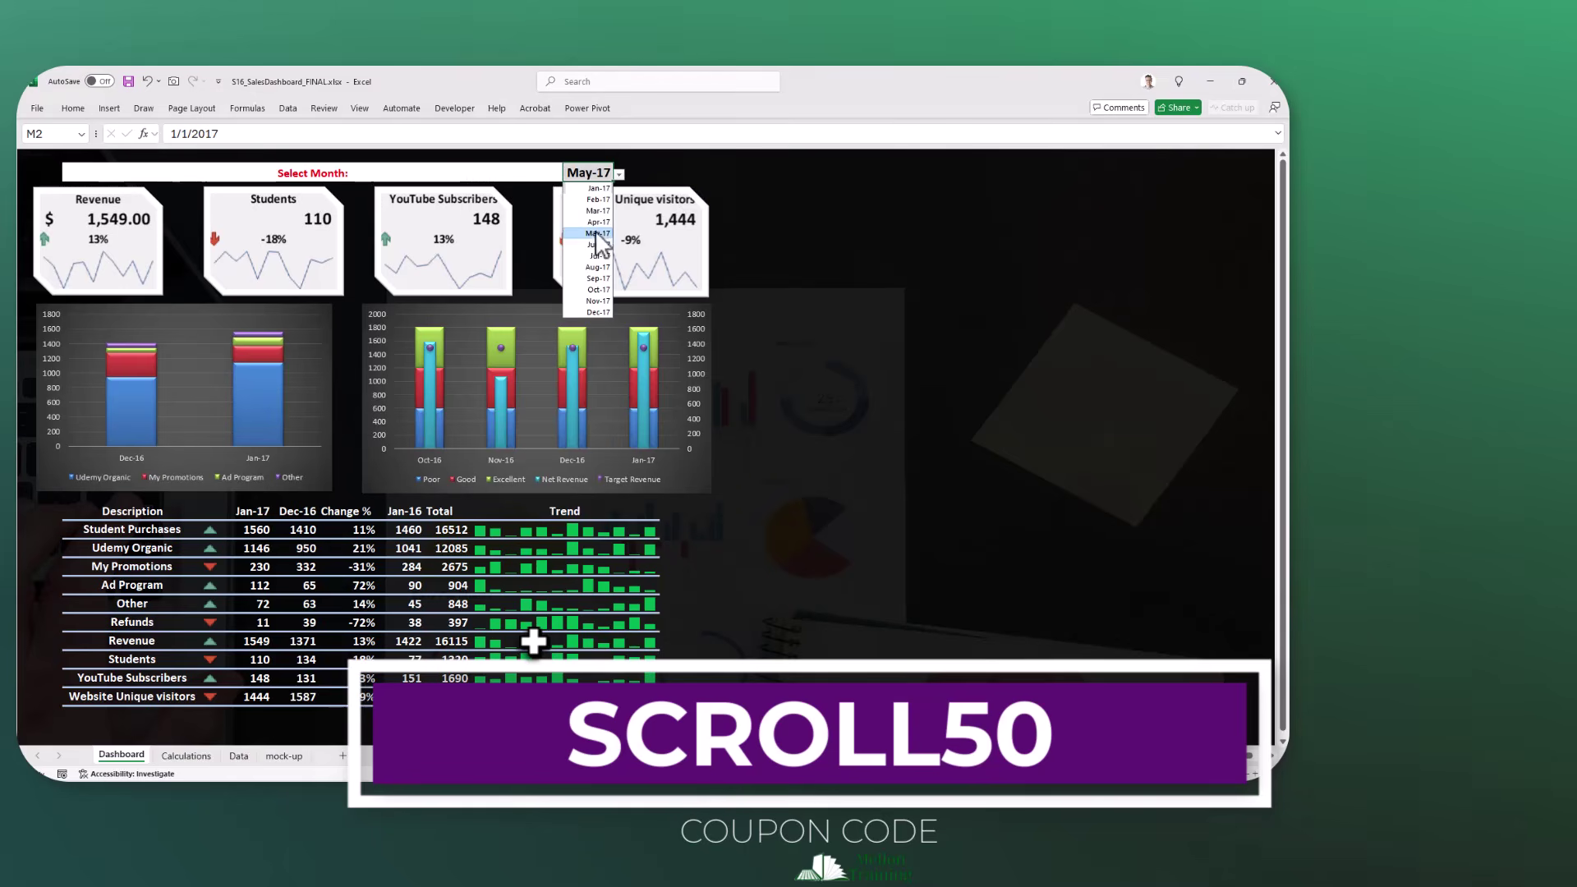
pyautogui.click(615, 233)
pyautogui.click(618, 174)
pyautogui.click(602, 290)
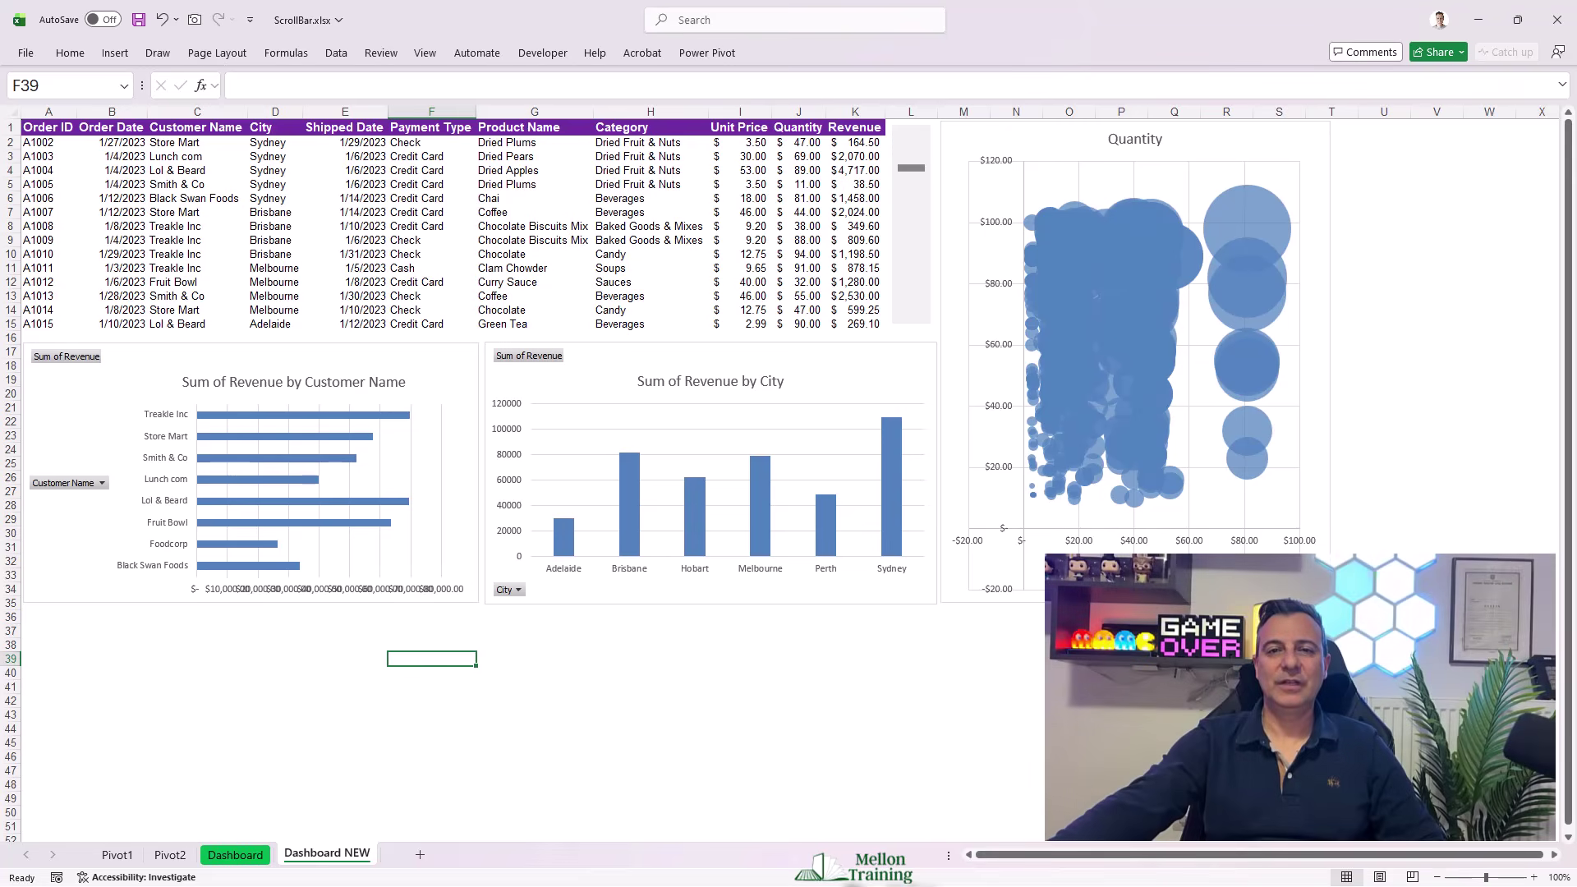
# Step: Click down the scroll bar repeatedly until the table lists orders A1063 to A1076
pyautogui.click(912, 306)
pyautogui.click(912, 306)
pyautogui.click(912, 306)
pyautogui.click(912, 306)
pyautogui.click(912, 306)
pyautogui.click(912, 305)
pyautogui.click(912, 305)
pyautogui.click(912, 306)
pyautogui.click(912, 312)
pyautogui.click(912, 312)
pyautogui.click(912, 313)
pyautogui.click(912, 312)
pyautogui.click(912, 323)
pyautogui.click(912, 322)
pyautogui.click(910, 324)
pyautogui.click(910, 324)
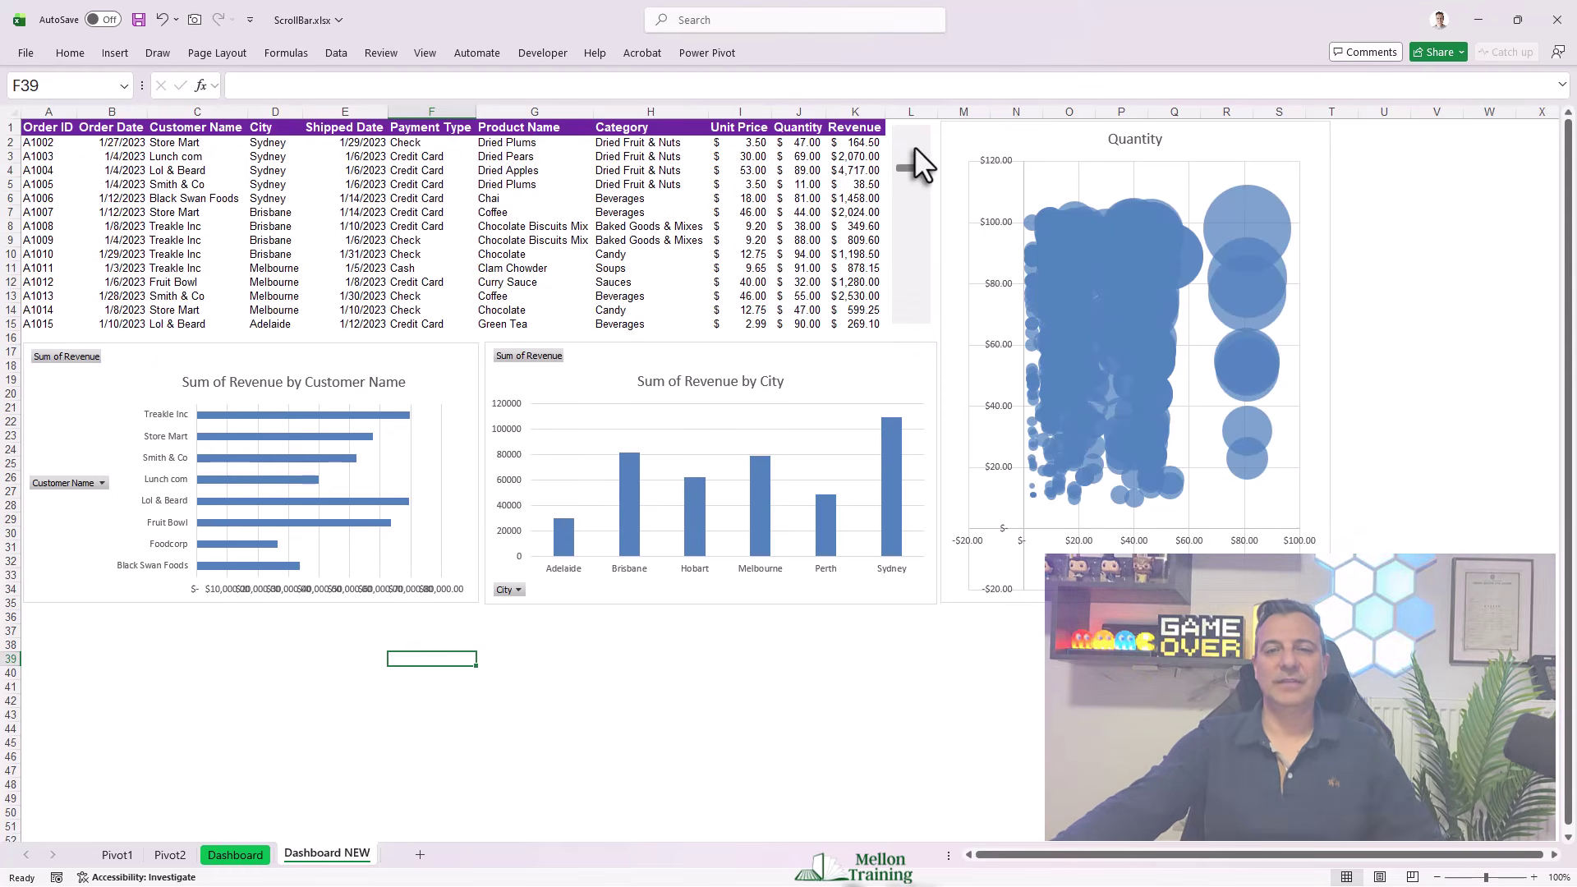